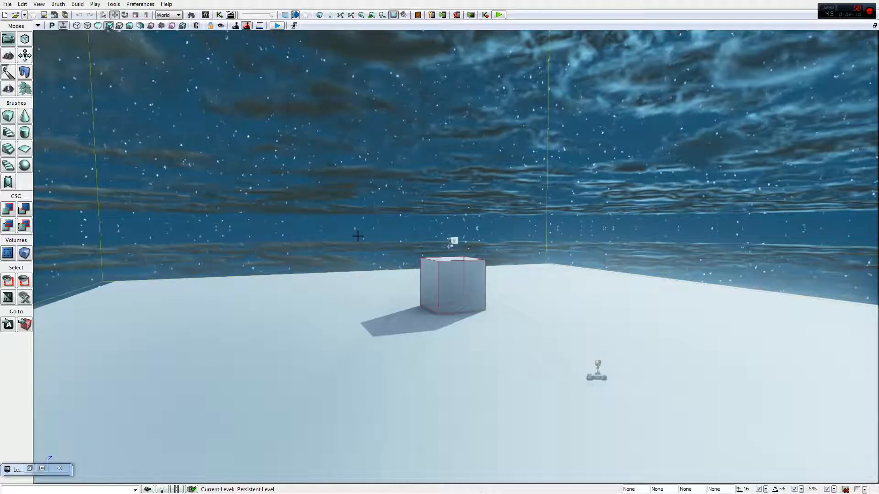
pyautogui.click(7, 4)
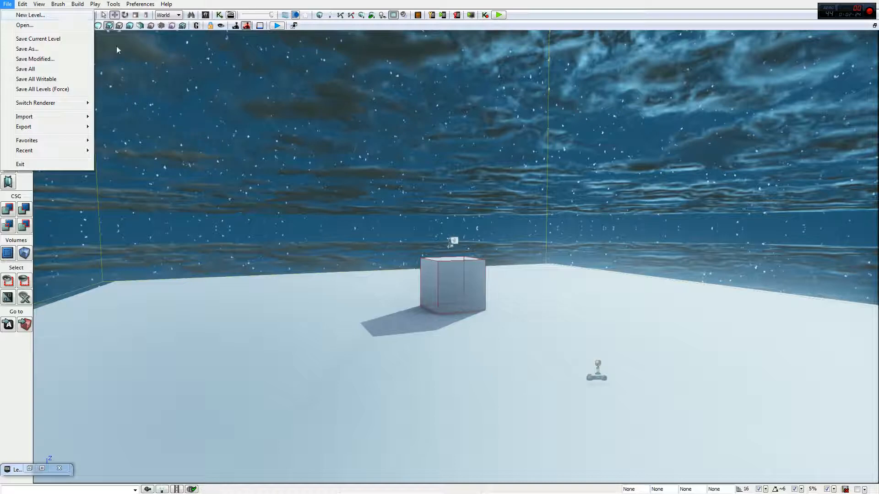
pyautogui.rightClick(230, 159)
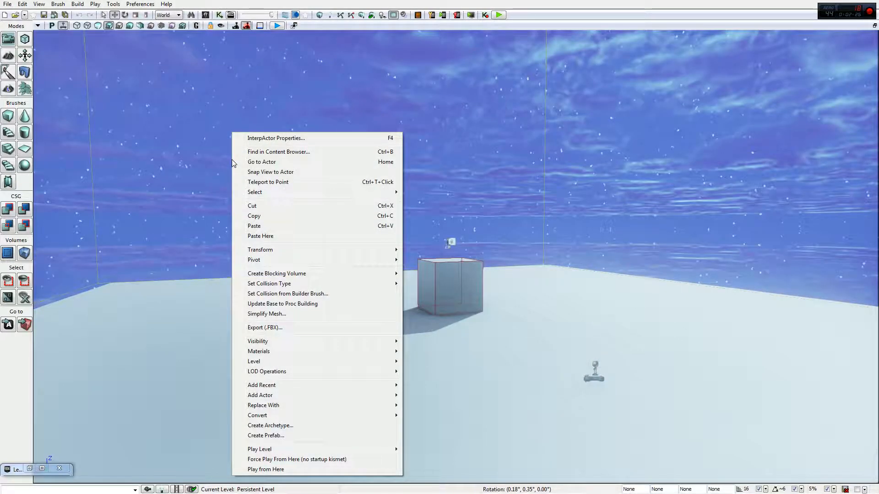
pyautogui.moveTo(563, 226); pyautogui.dragTo(521, 269, button='right')
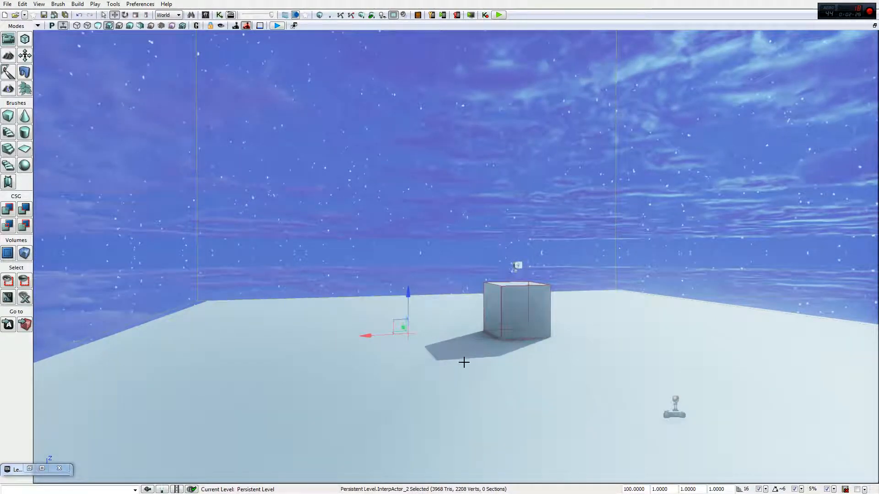
pyautogui.keyDown('ctrl'); pyautogui.click(405, 210); pyautogui.keyUp('ctrl')
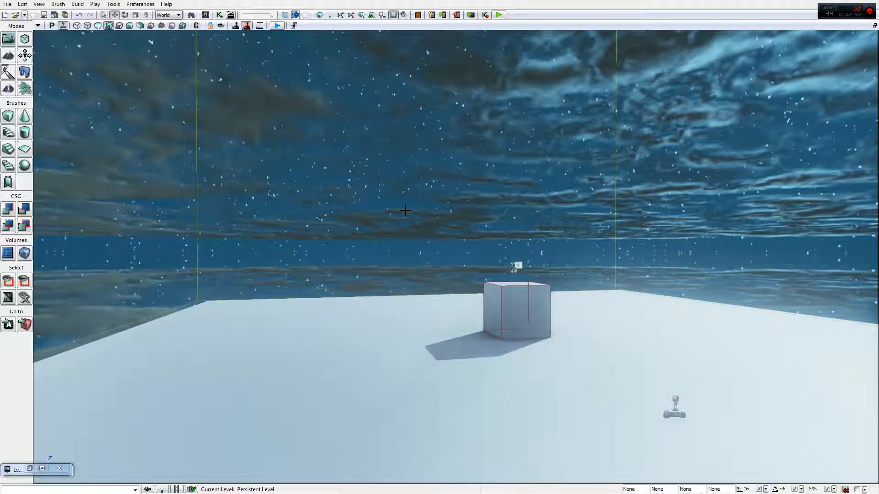
# - Open the Levels browser as a floating window
pyautogui.click(30, 468)
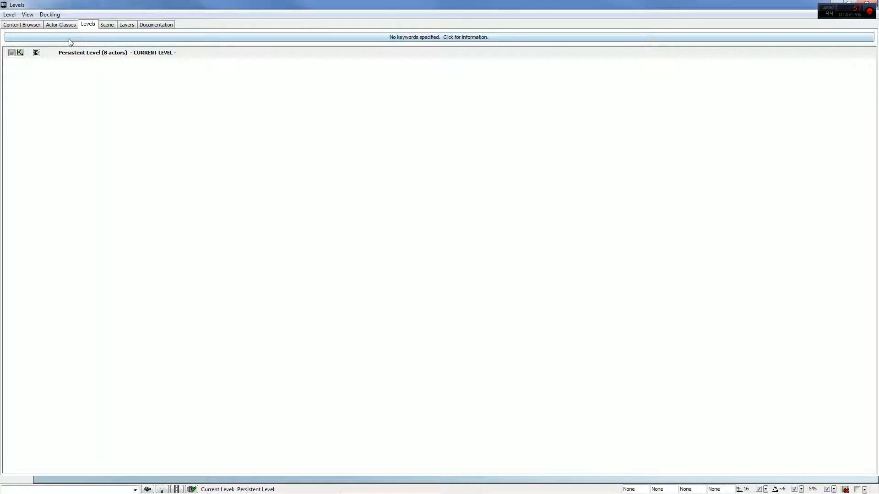
pyautogui.click(28, 25)
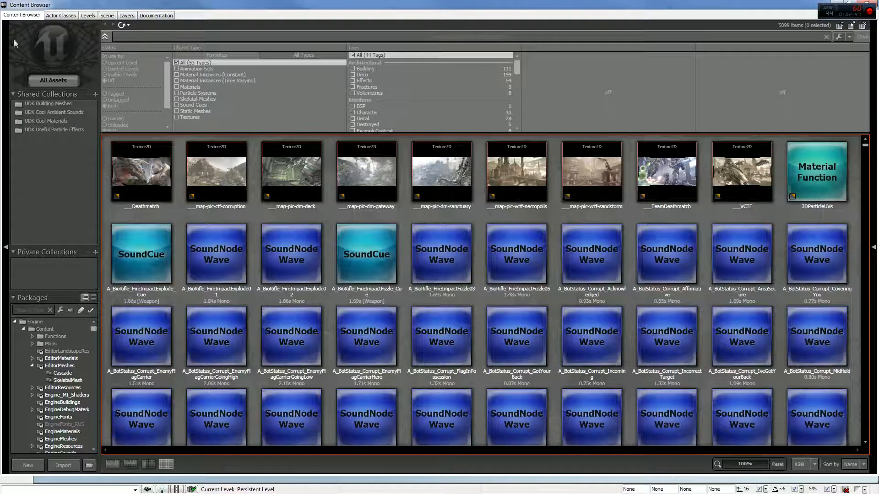
pyautogui.click(91, 17)
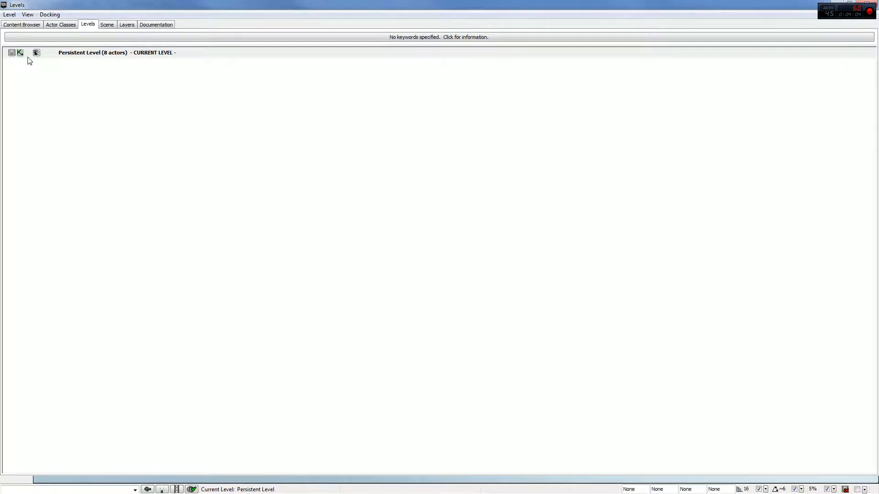
pyautogui.moveTo(112, 5); pyautogui.dragTo(134, 26)
# - Toggle the persistent level's visibility off and back on
pyautogui.click(62, 76)
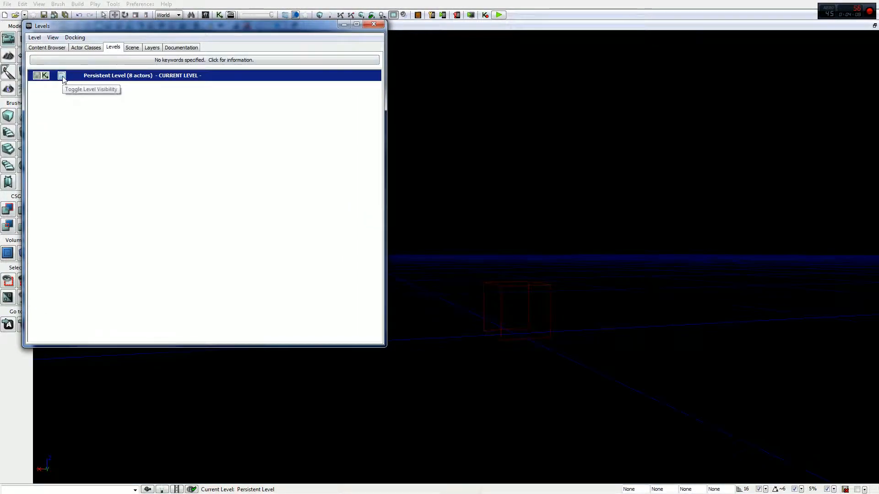
pyautogui.click(62, 77)
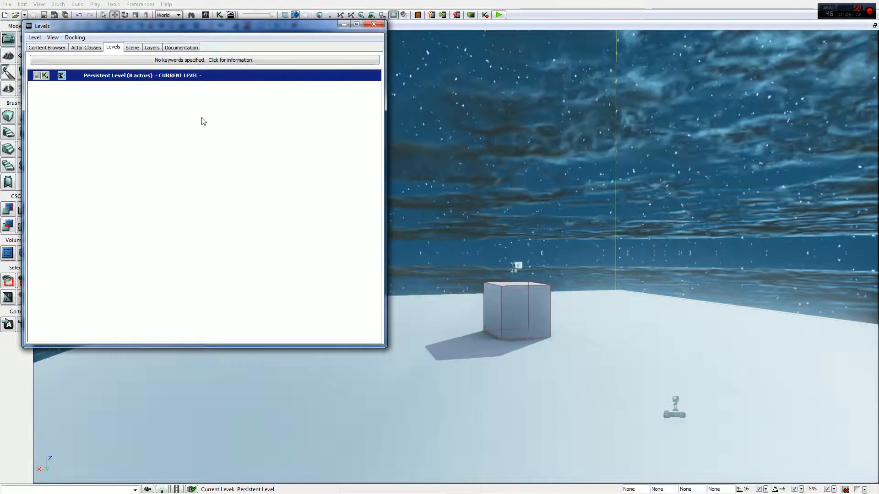
pyautogui.click(354, 27)
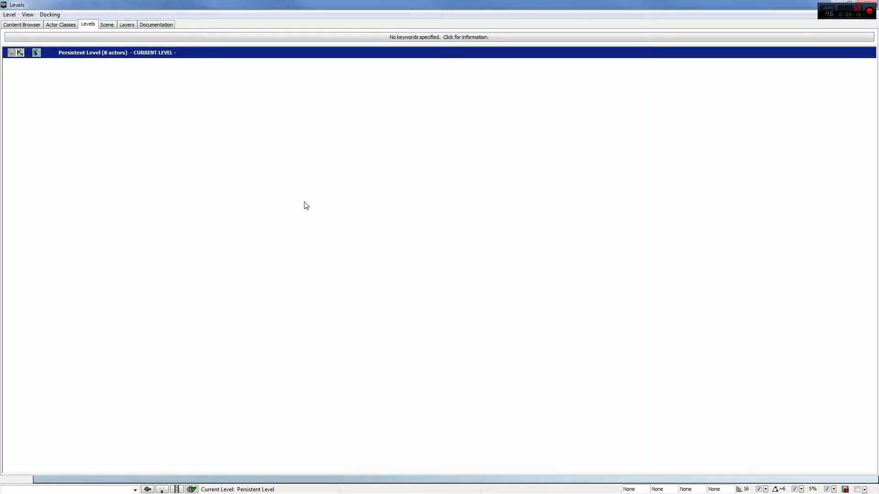
# - Add the existing level VCTF-Necropolis to the world with the Kismet streaming method
pyautogui.click(9, 15)
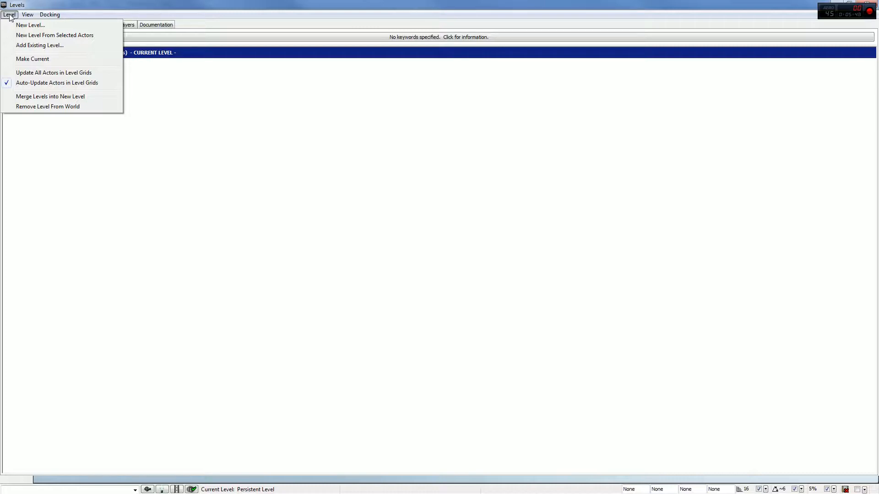
pyautogui.click(30, 45)
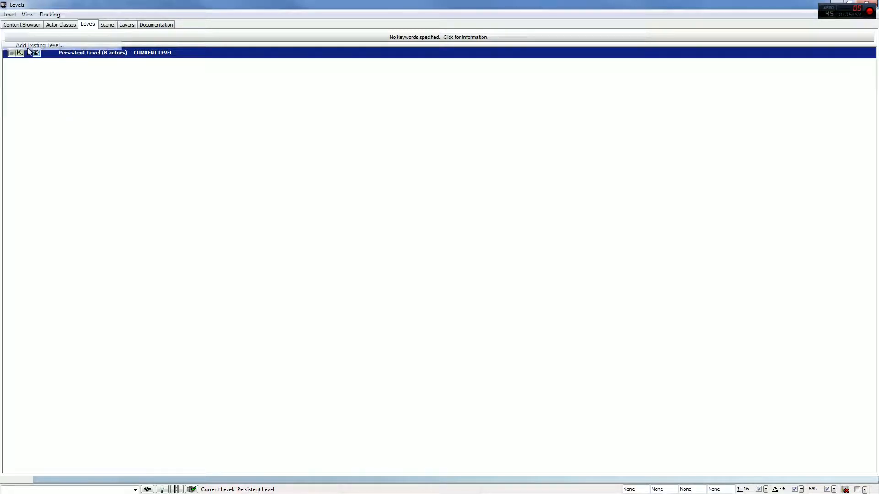
pyautogui.doubleClick(174, 101)
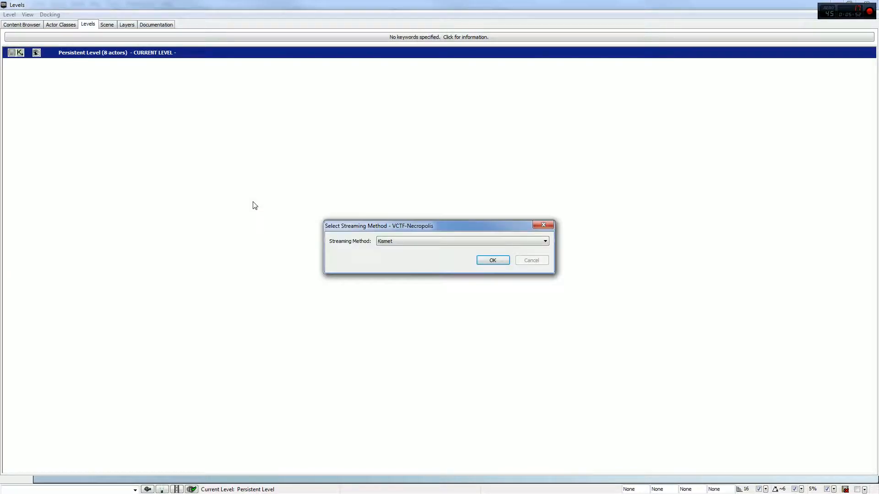
pyautogui.click(484, 261)
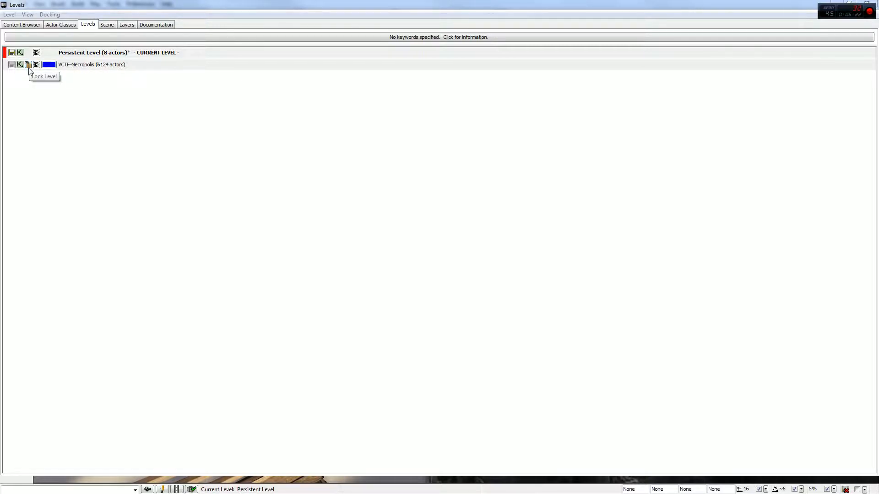
# - Make the VCTF-Necropolis level the current level
pyautogui.doubleClick(81, 65)
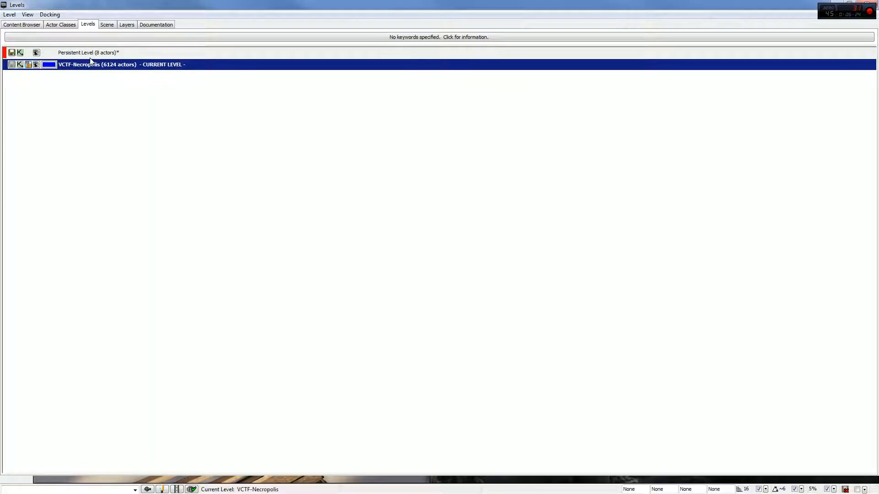
pyautogui.rightClick(90, 54)
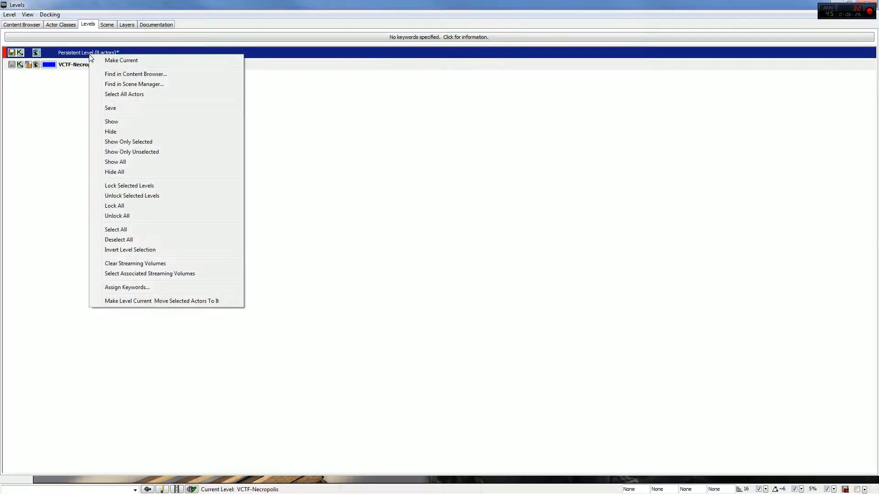
pyautogui.click(88, 80)
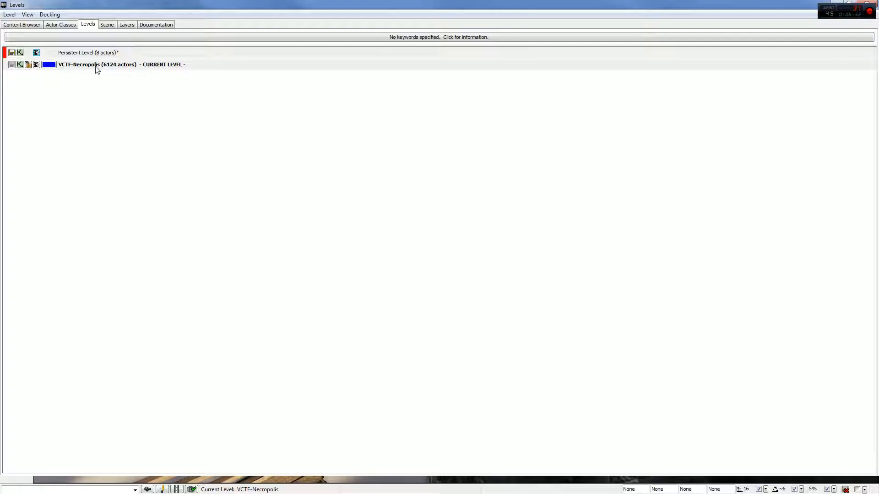
# - Lock the VCTF-Necropolis level and try to make it current again
pyautogui.click(28, 65)
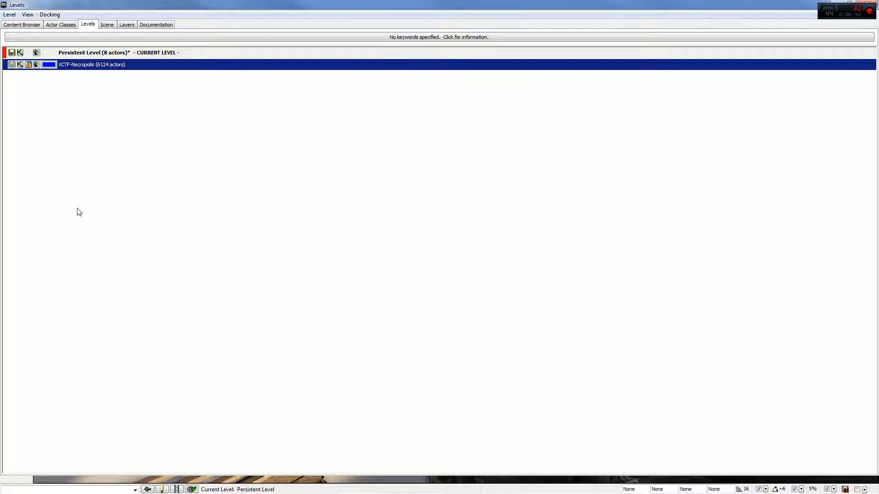
pyautogui.doubleClick(85, 68)
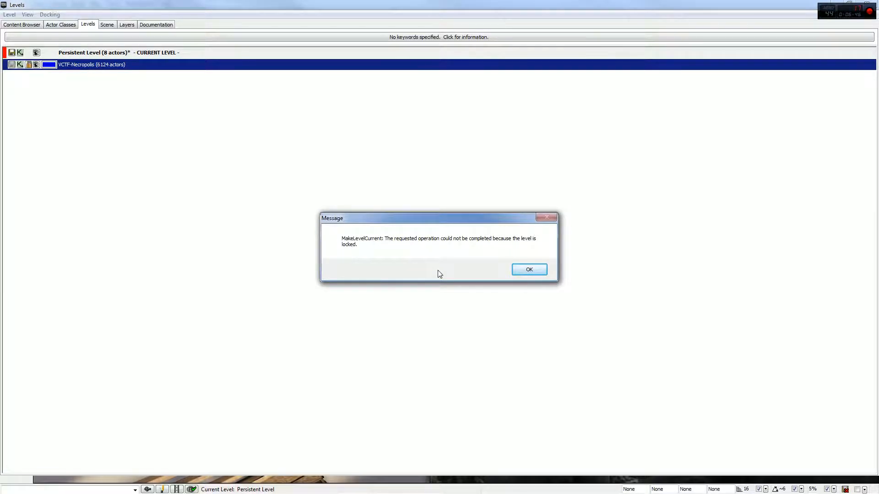
pyautogui.click(529, 270)
pyautogui.click(394, 195)
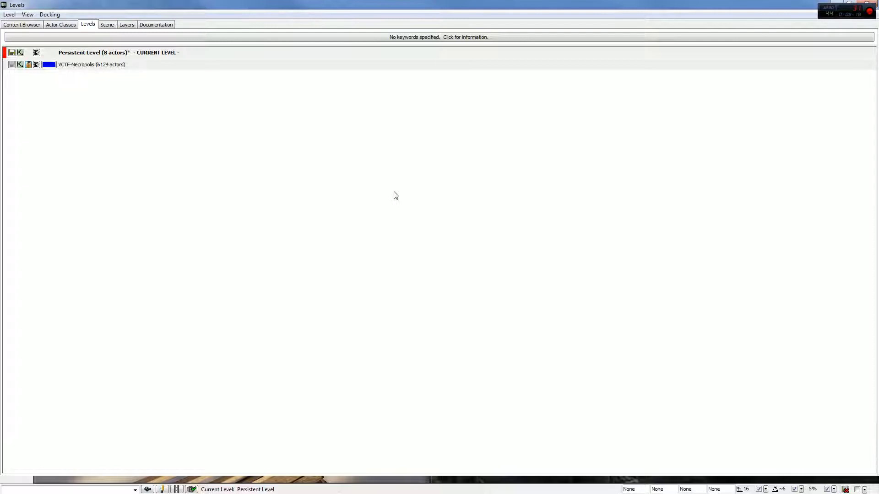
pyautogui.click(9, 14)
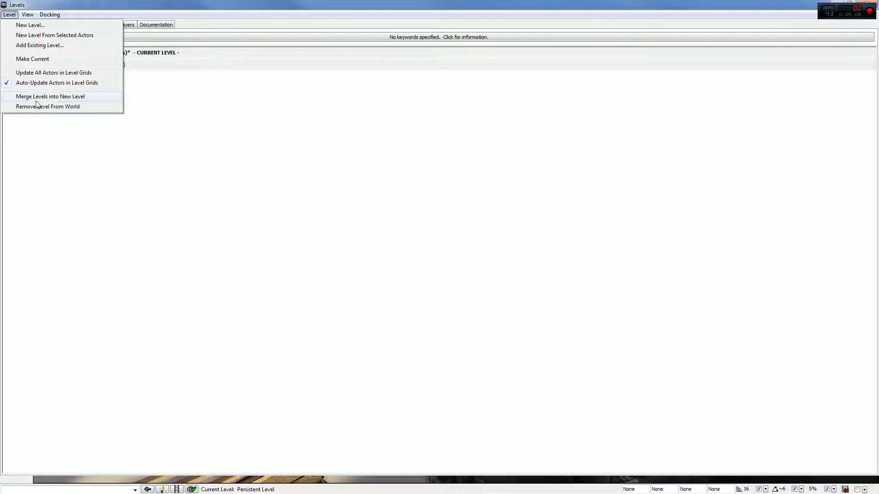
pyautogui.click(149, 245)
pyautogui.moveTo(206, 3); pyautogui.dragTo(215, 36)
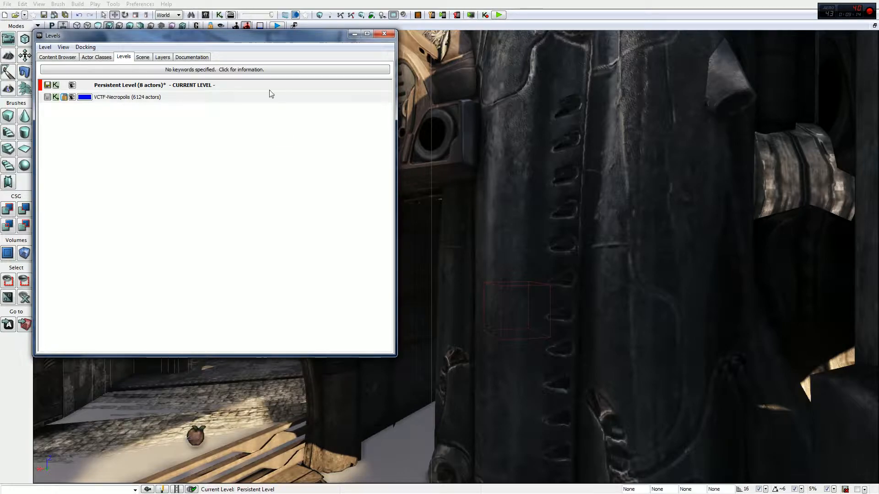
# - Fly through the viewport to examine the added Necropolis level
pyautogui.moveTo(512, 137); pyautogui.dragTo(698, 300, button='right')
pyautogui.press('w')
pyautogui.press('d')
pyautogui.moveTo(692, 265); pyautogui.dragTo(740, 225, button='right')
pyautogui.press('w')
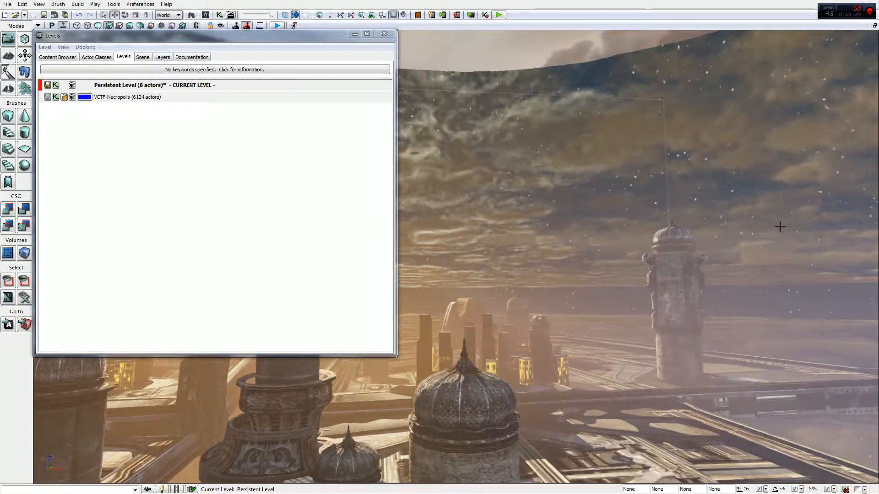
pyautogui.moveTo(720, 259); pyautogui.dragTo(871, 332, button='right')
pyautogui.moveTo(720, 258); pyautogui.dragTo(718, 280, button='right')
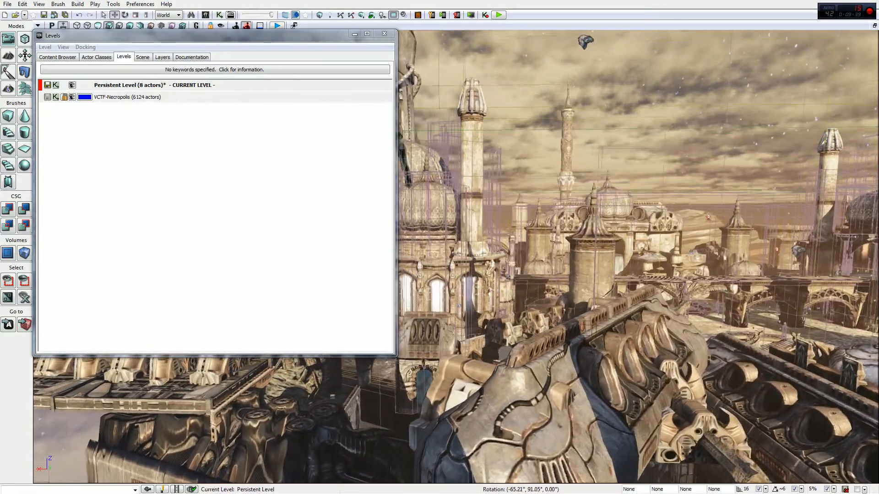
pyautogui.press('w')
pyautogui.moveTo(721, 258); pyautogui.dragTo(762, 357, button='right')
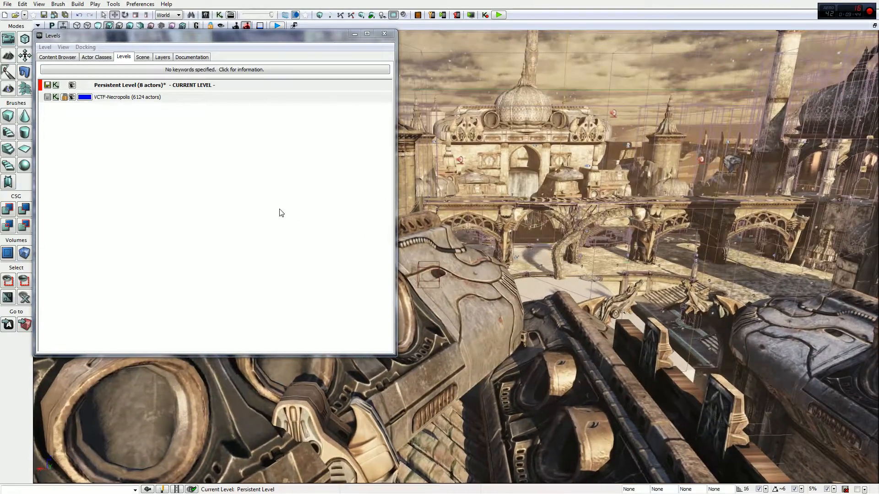
# - Toggle the visibility of the persistent and VCTF-Necropolis levels in the viewport
pyautogui.click(73, 86)
pyautogui.moveTo(778, 210)
pyautogui.mouseDown(button='right')
pyautogui.moveTo(766, 190)
pyautogui.moveTo(714, 200)
pyautogui.moveTo(771, 215)
pyautogui.mouseUp(button='right')
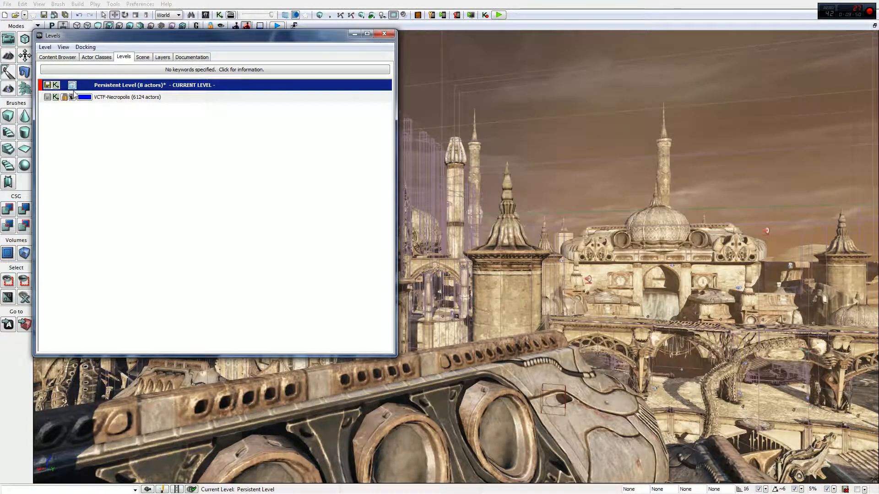
pyautogui.click(72, 96)
pyautogui.moveTo(565, 239); pyautogui.dragTo(544, 240, button='right')
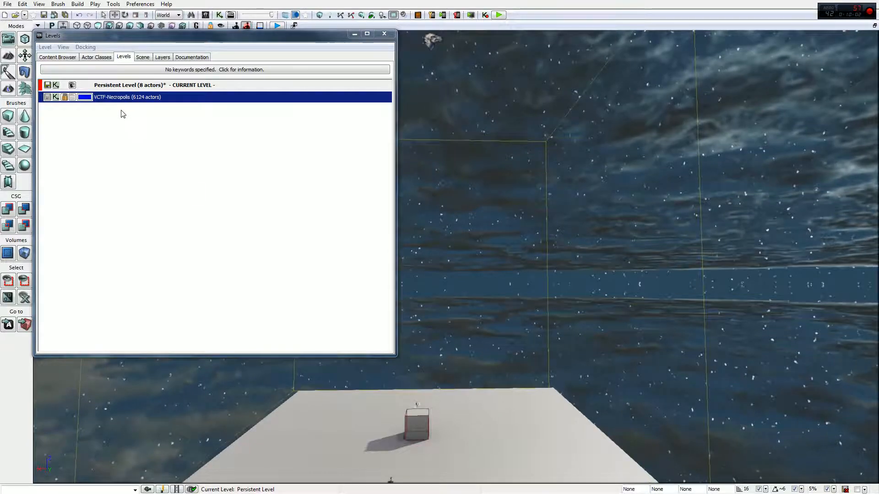
# - Make the VCTF-Necropolis level the current level
pyautogui.doubleClick(117, 97)
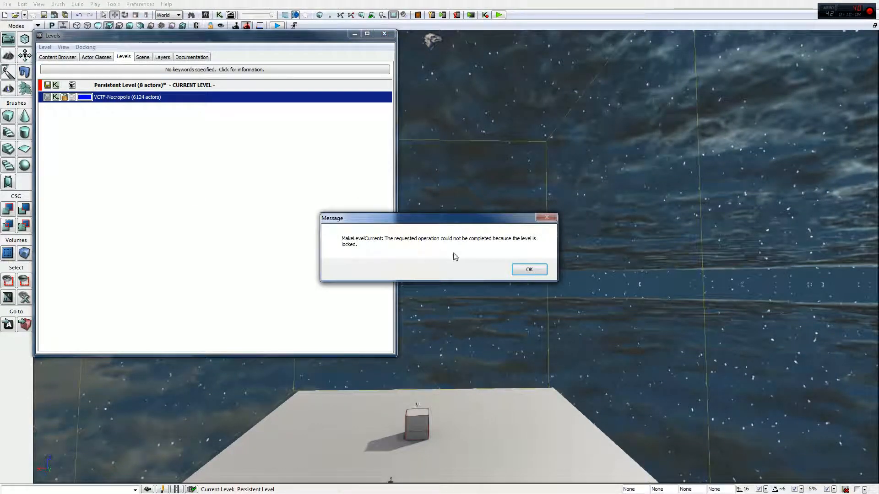
pyautogui.click(528, 270)
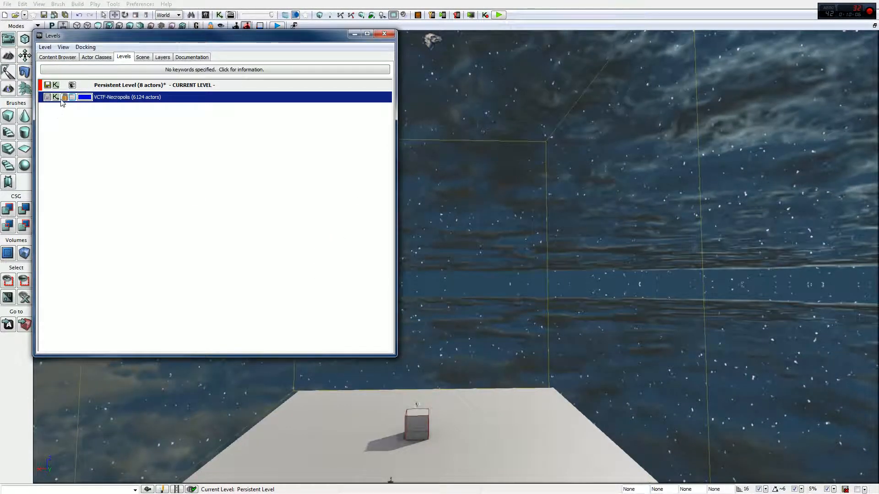
pyautogui.doubleClick(128, 98)
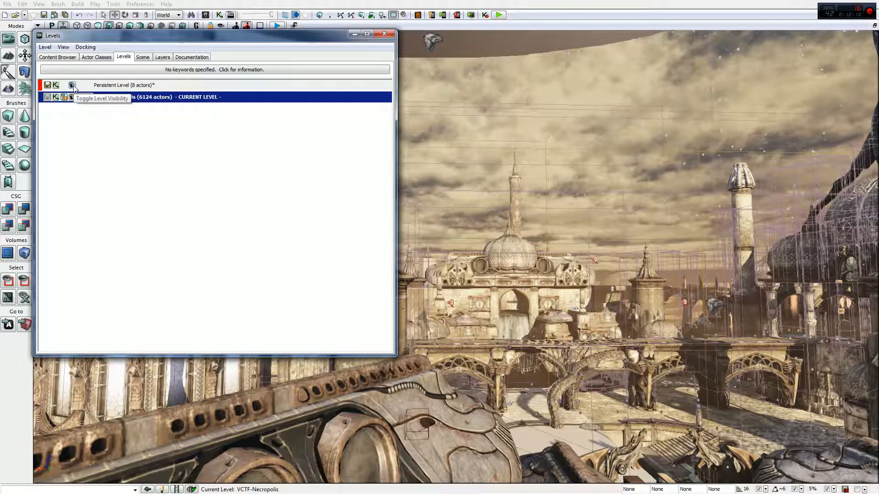
# - Hide the persistent level and look around the Necropolis level in the viewport
pyautogui.click(73, 86)
pyautogui.moveTo(557, 198)
pyautogui.mouseDown(button='right')
pyautogui.moveTo(562, 240)
pyautogui.moveTo(547, 220)
pyautogui.moveTo(392, 200)
pyautogui.moveTo(557, 200)
pyautogui.mouseUp(button='right')
pyautogui.press('w')
pyautogui.press('d')
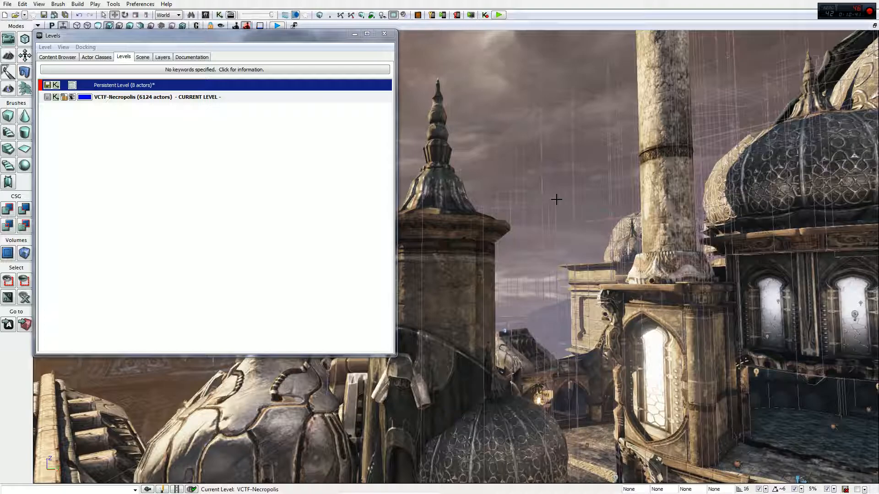
pyautogui.moveTo(612, 104); pyautogui.dragTo(872, 154, button='right')
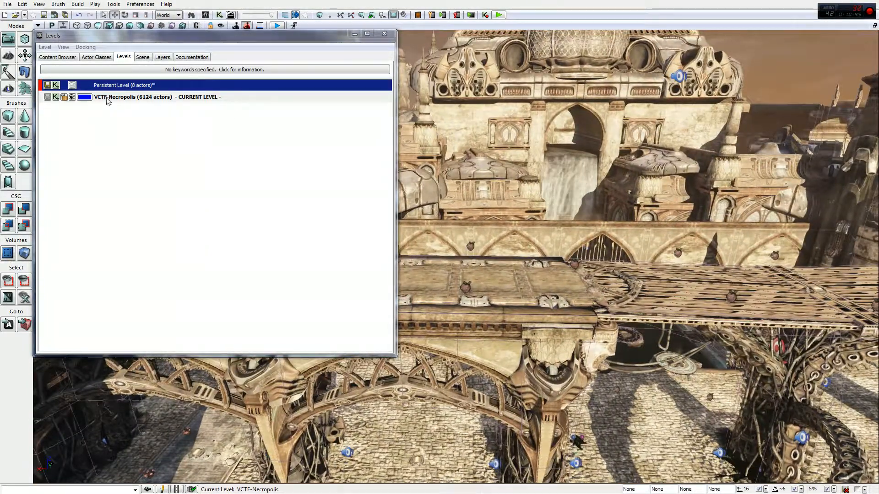
# - Open the VCTF-Necropolis level's colour picker and confirm it without changes
pyautogui.click(88, 98)
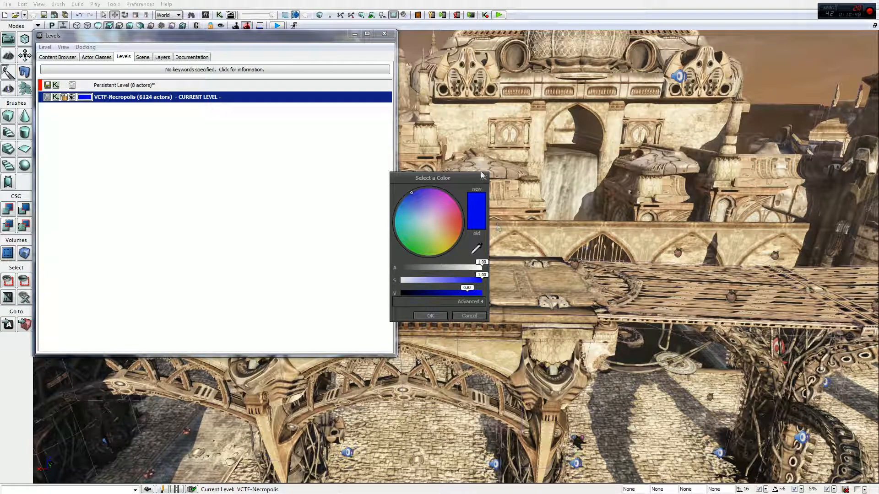
pyautogui.click(432, 316)
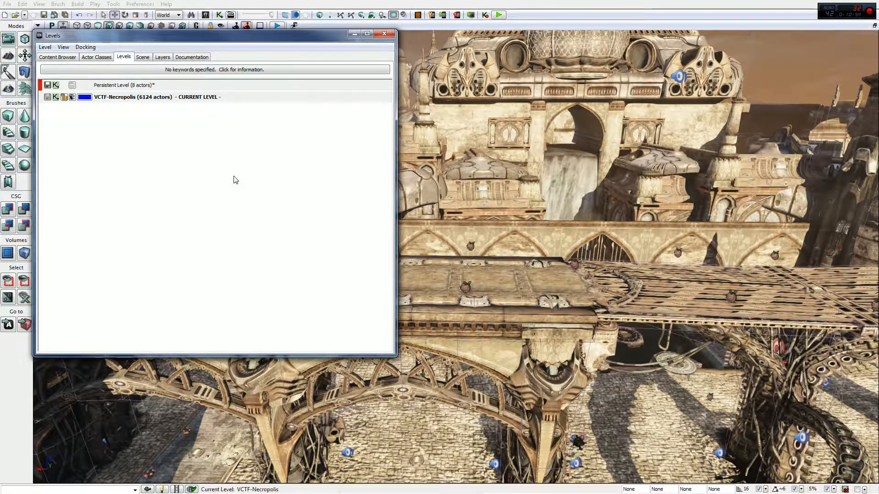
pyautogui.moveTo(165, 36); pyautogui.dragTo(507, 87)
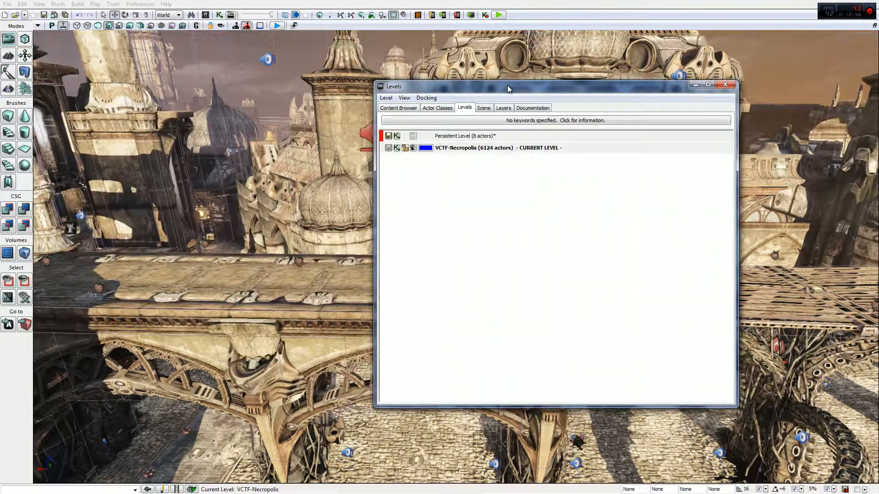
# - Switch to the four-view viewport layout and back to a single maximized perspective view
pyautogui.click(38, 27)
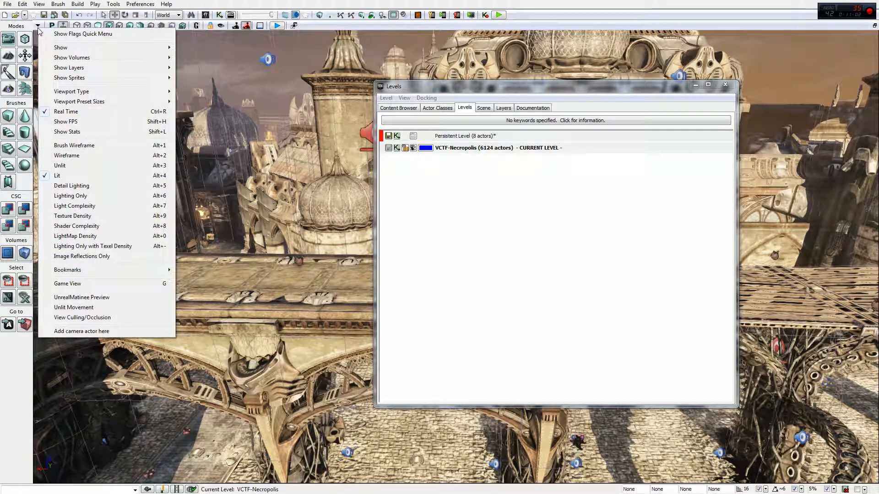
pyautogui.click(874, 26)
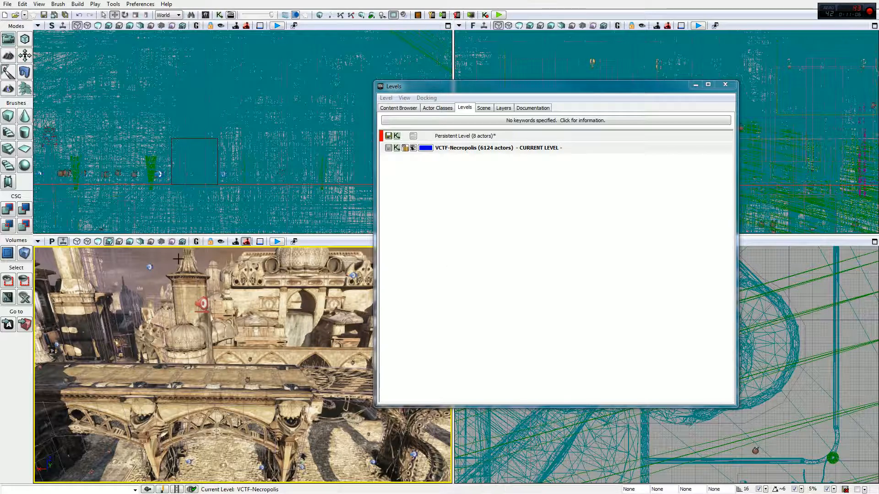
pyautogui.click(459, 25)
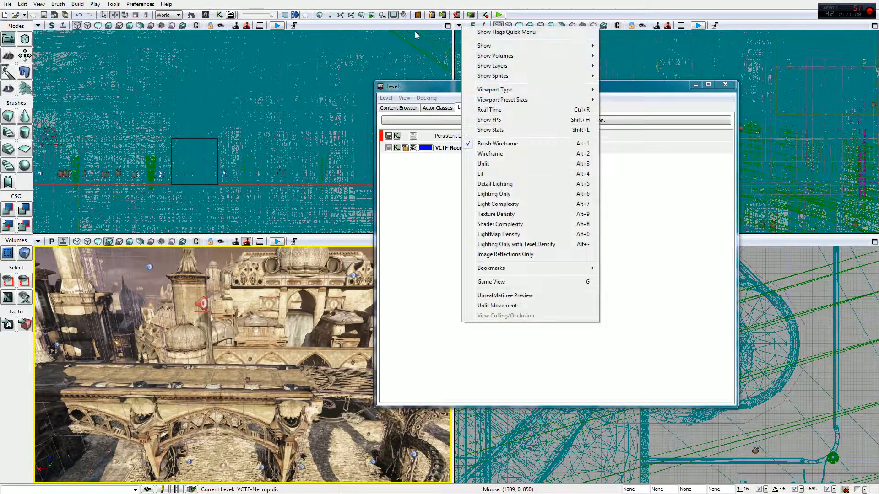
pyautogui.click(38, 24)
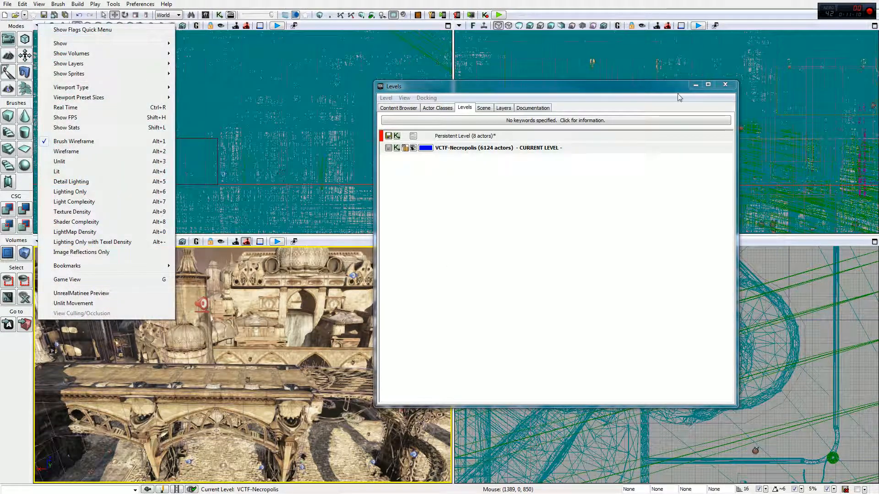
pyautogui.click(445, 94)
pyautogui.moveTo(445, 93); pyautogui.dragTo(391, 73)
pyautogui.click(447, 242)
# - Enable Level Coloration in the viewport's advanced show flags
pyautogui.click(39, 25)
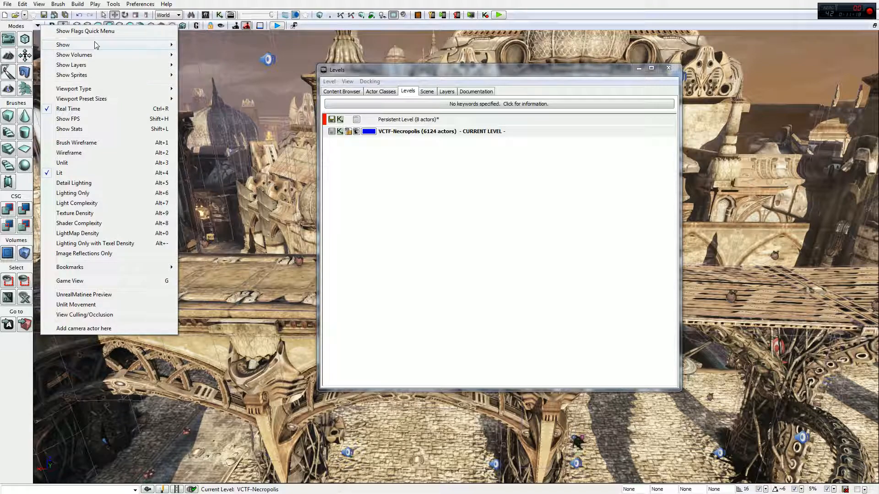
pyautogui.moveTo(98, 45)
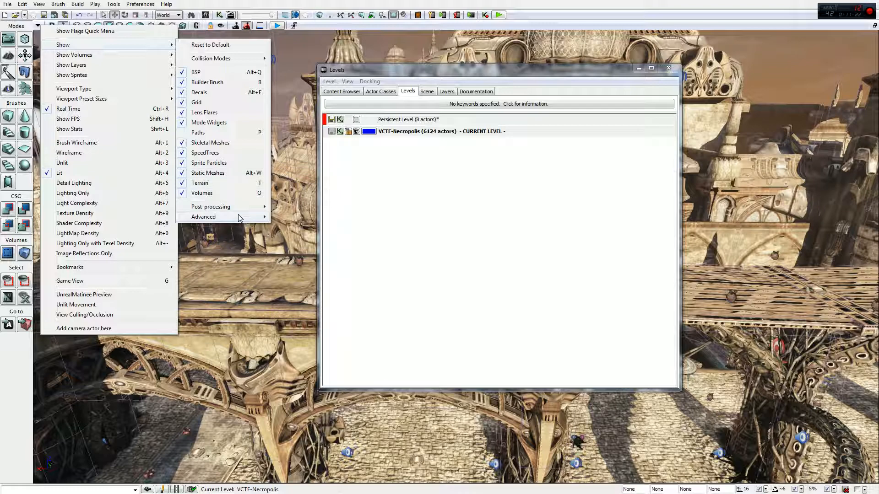
pyautogui.moveTo(239, 216)
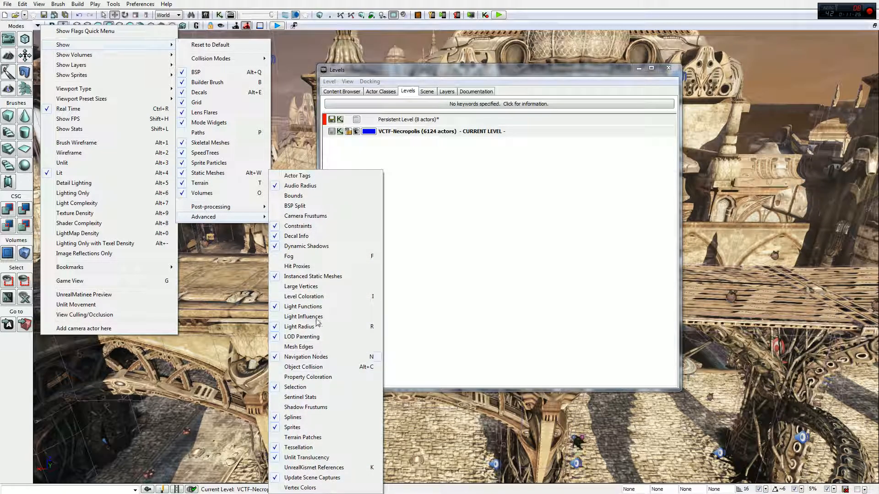
pyautogui.click(304, 297)
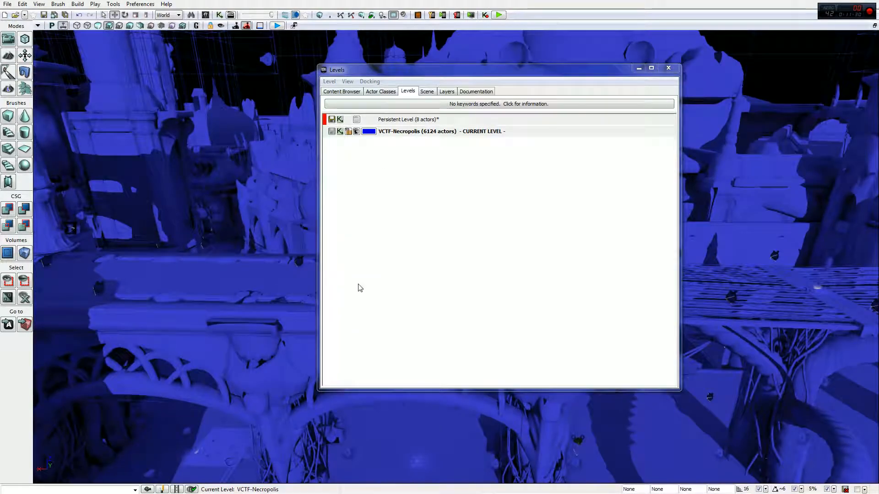
# - Change the VCTF-Necropolis level's colour to light green
pyautogui.moveTo(406, 69); pyautogui.dragTo(216, 158)
pyautogui.moveTo(623, 187); pyautogui.dragTo(806, 178, button='right')
pyautogui.click(178, 220)
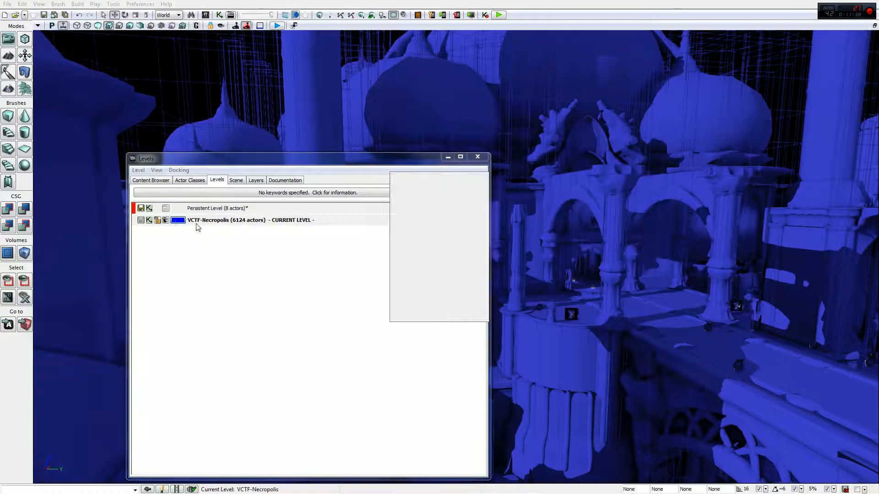
pyautogui.click(424, 247)
pyautogui.click(431, 316)
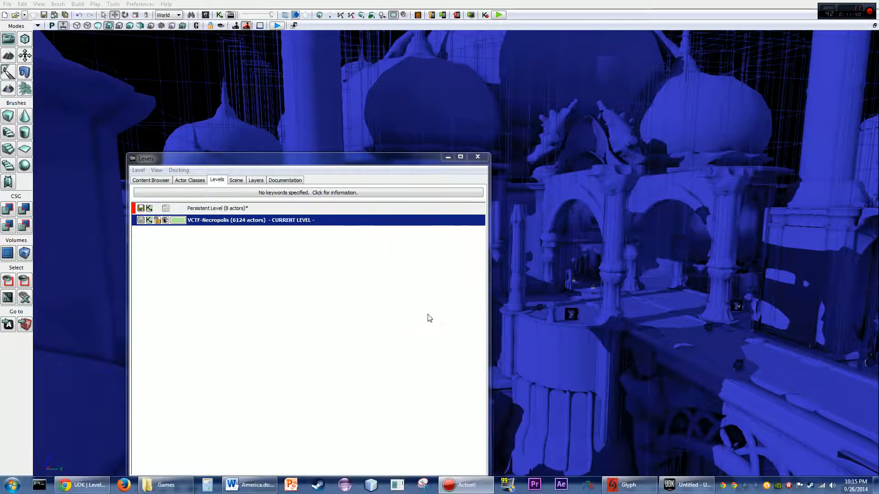
# - Make the persistent level visible again in the viewport
pyautogui.moveTo(625, 208); pyautogui.dragTo(860, 225, button='right')
pyautogui.moveTo(683, 208); pyautogui.dragTo(701, 196, button='right')
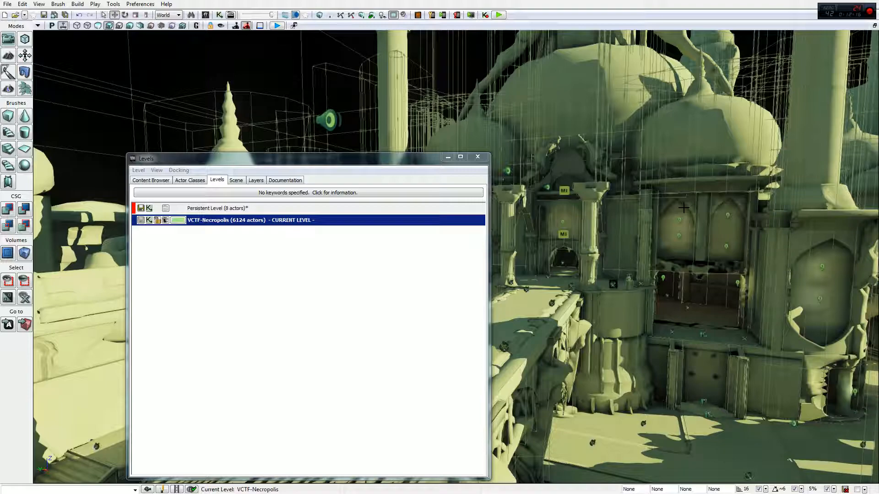
pyautogui.moveTo(683, 208); pyautogui.dragTo(660, 238, button='right')
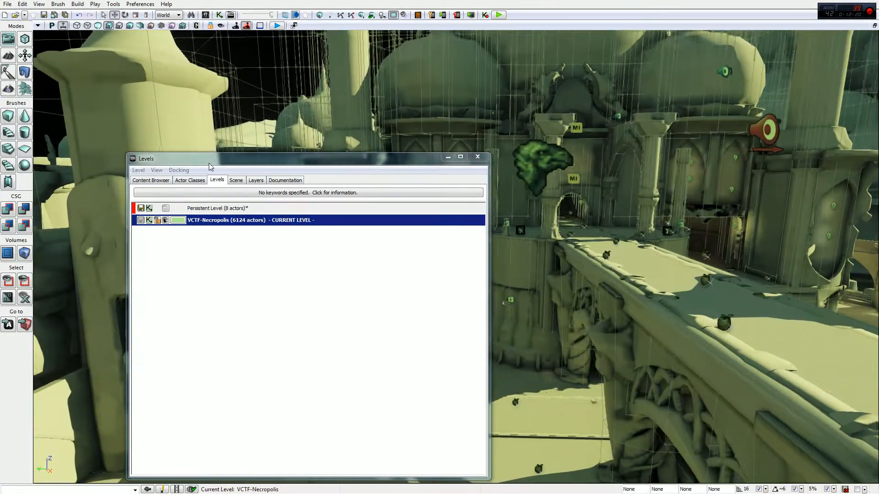
pyautogui.click(166, 208)
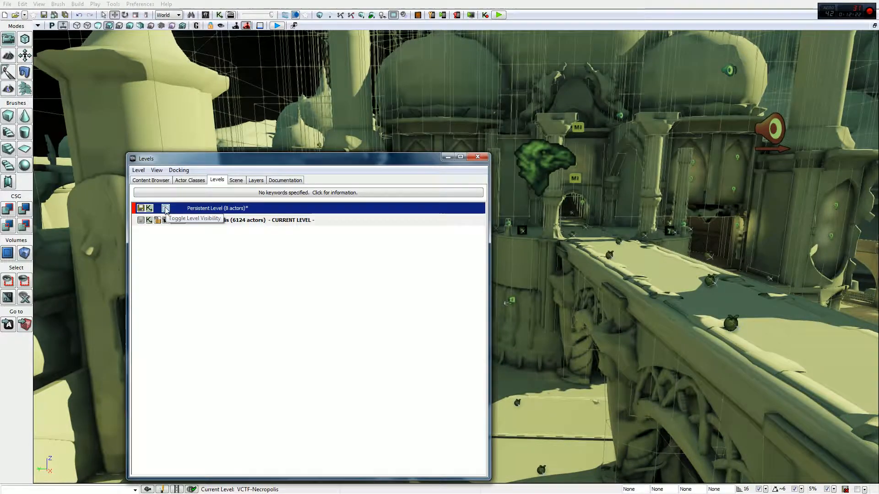
# - Hide the VCTF-Necropolis level in the viewport
pyautogui.moveTo(531, 200); pyautogui.dragTo(499, 234, button='right')
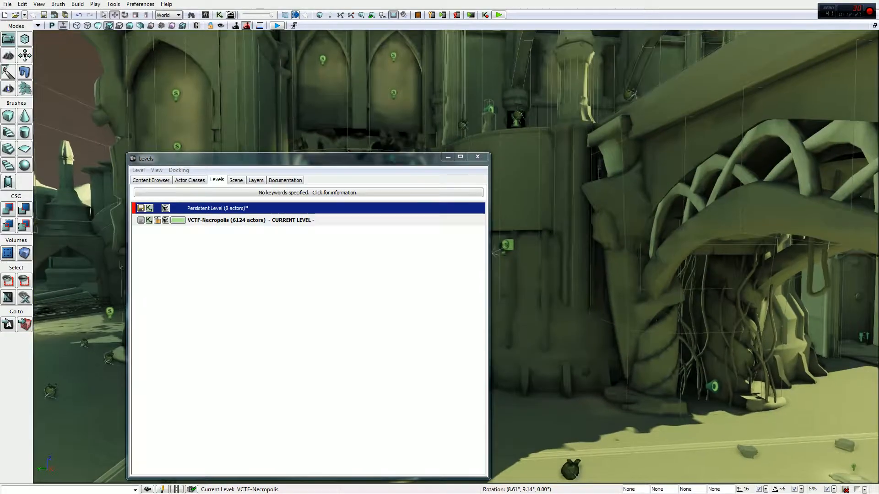
pyautogui.moveTo(527, 229); pyautogui.dragTo(544, 225, button='right')
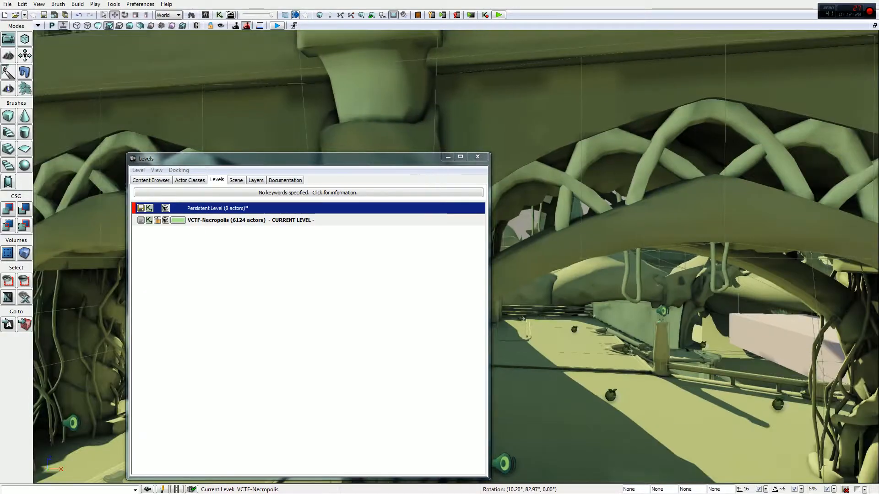
pyautogui.moveTo(599, 235); pyautogui.dragTo(623, 237, button='right')
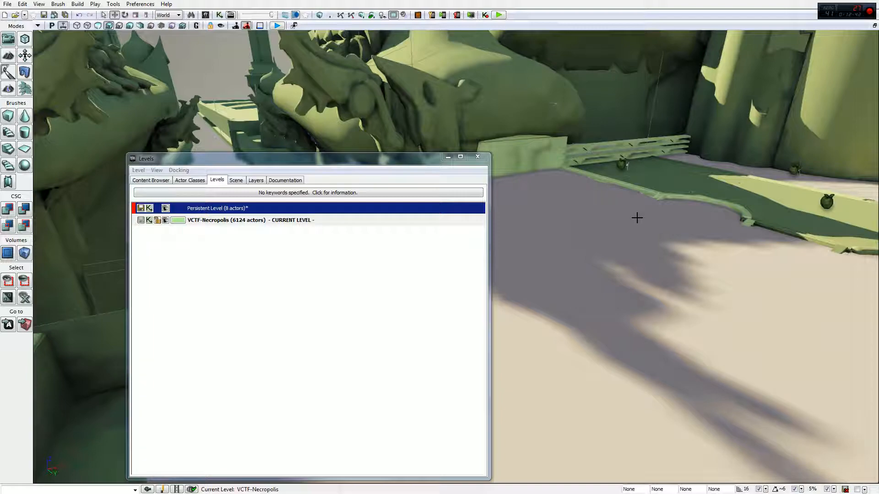
pyautogui.moveTo(572, 247); pyautogui.dragTo(668, 288, button='right')
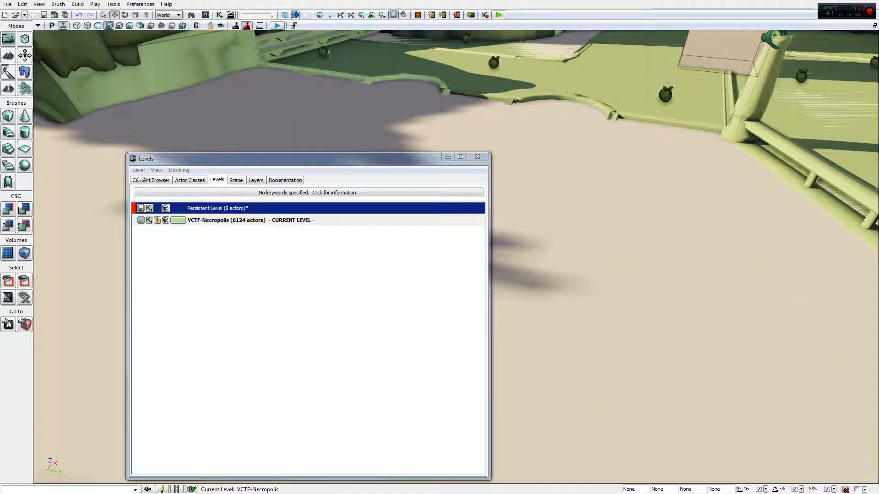
pyautogui.click(430, 164)
pyautogui.moveTo(430, 164); pyautogui.dragTo(375, 96)
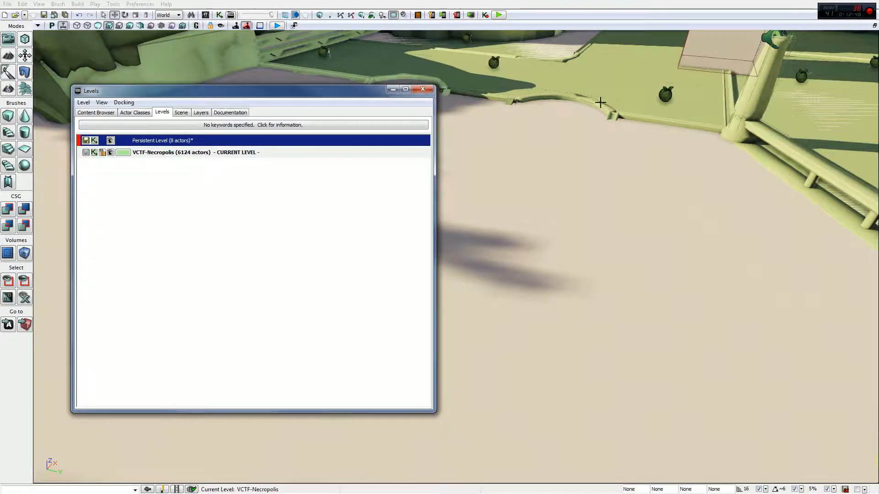
pyautogui.rightClick(110, 155)
pyautogui.click(98, 170)
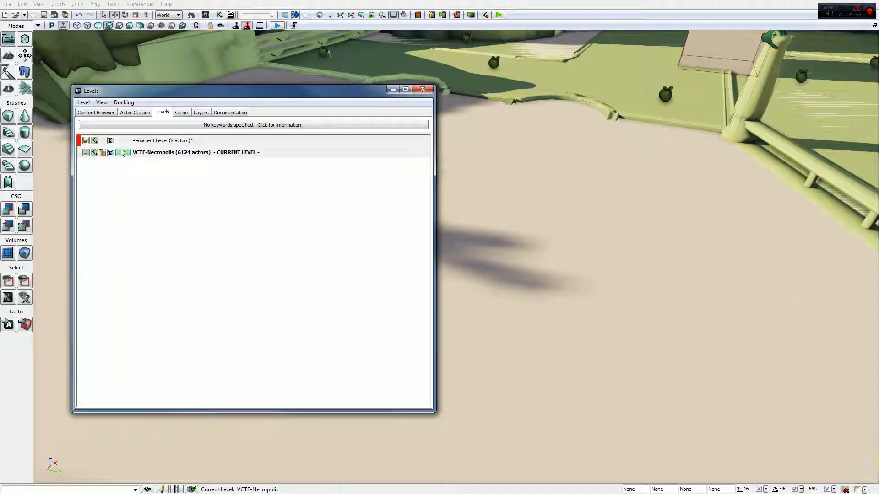
pyautogui.click(110, 153)
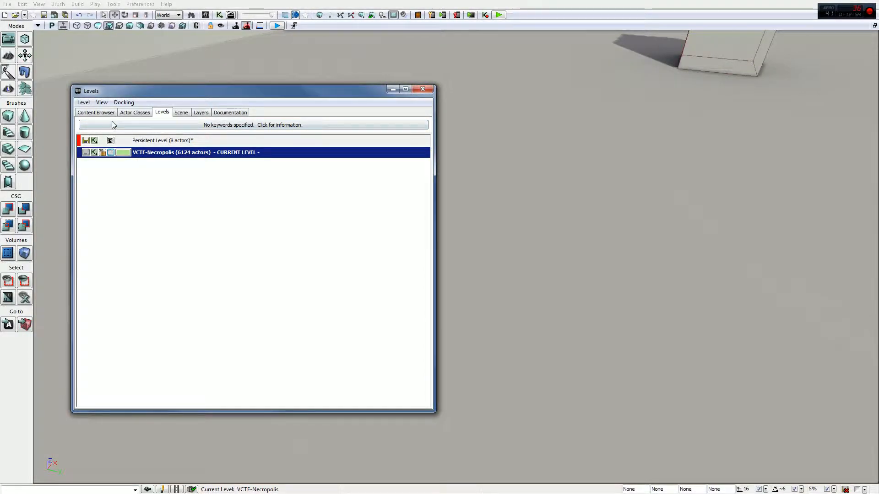
# - Disable Level Coloration in the viewport's advanced show flags
pyautogui.moveTo(564, 145); pyautogui.dragTo(584, 157, button='right')
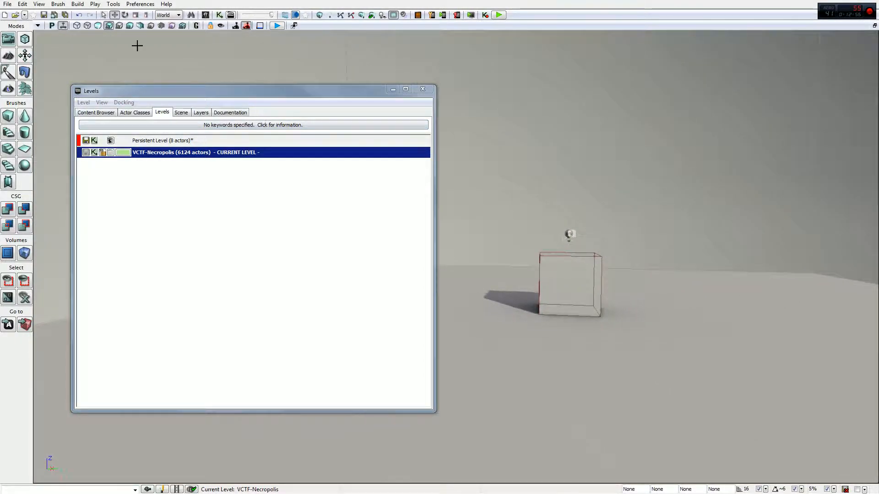
pyautogui.click(39, 25)
pyautogui.moveTo(148, 46)
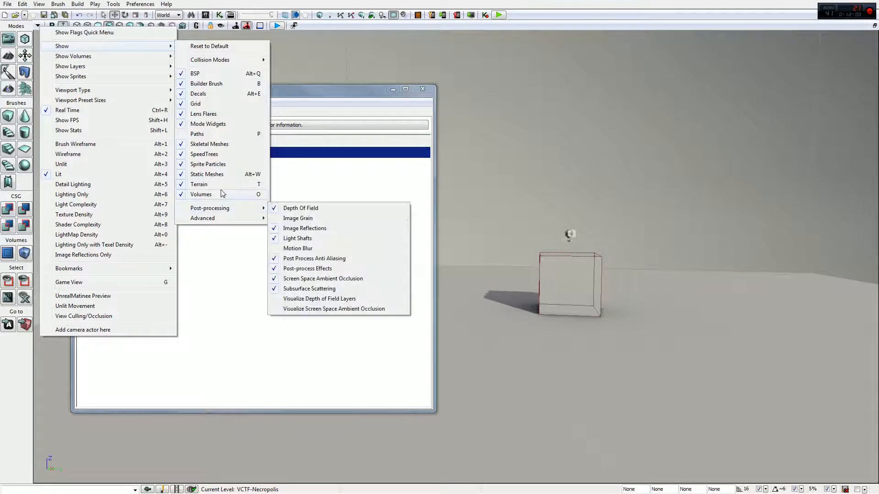
pyautogui.moveTo(222, 220)
pyautogui.click(316, 296)
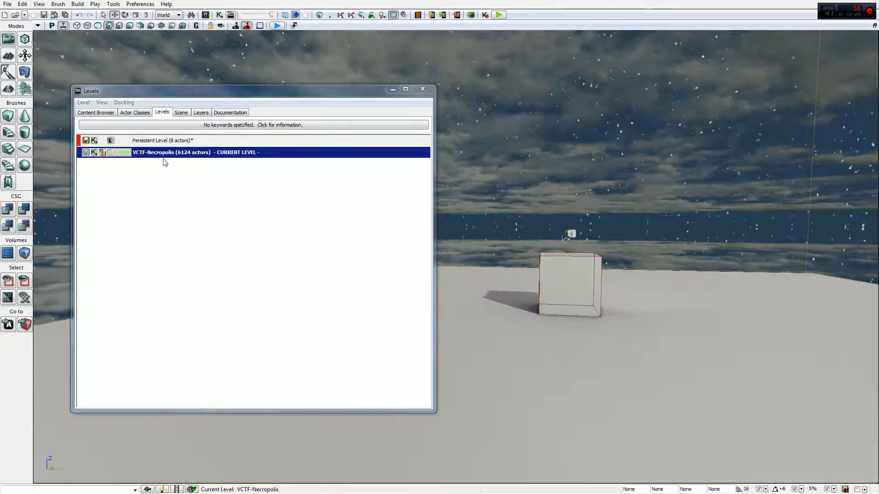
pyautogui.click(85, 102)
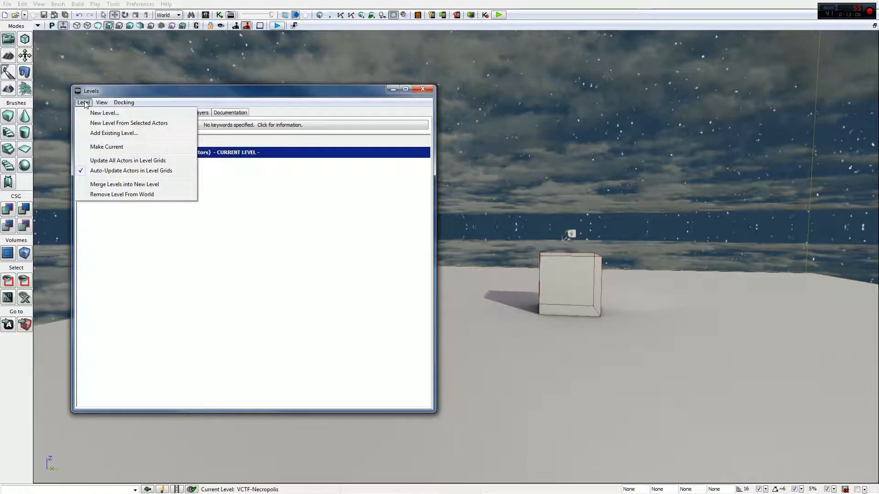
pyautogui.click(86, 113)
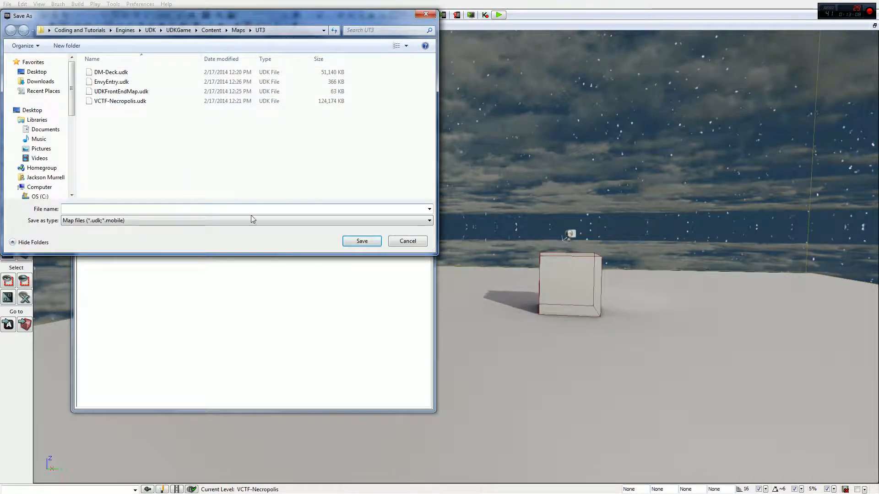
pyautogui.click(405, 243)
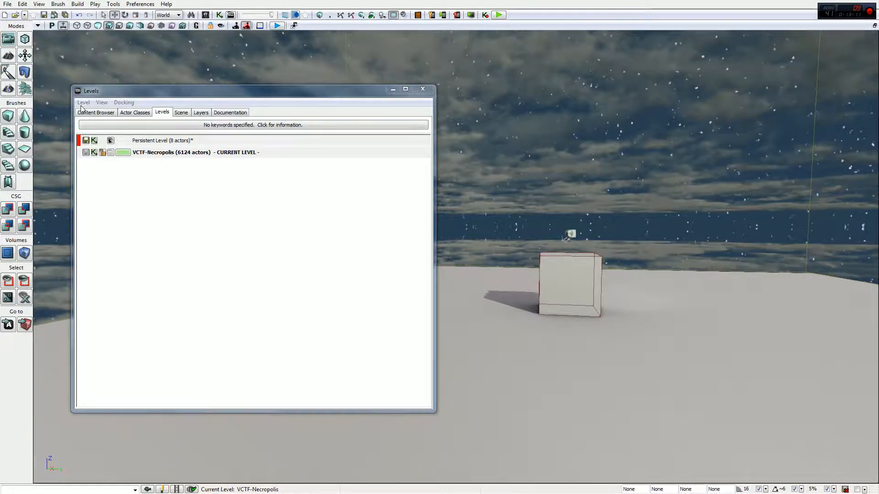
# - Create a new level and save it as Temp in the UT3 maps folder
pyautogui.click(84, 103)
pyautogui.click(104, 113)
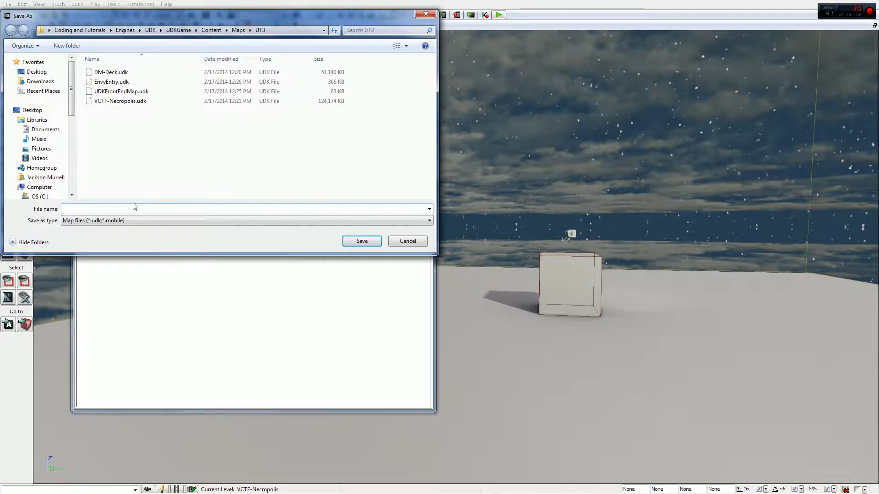
pyautogui.write('temp')
pyautogui.click(362, 241)
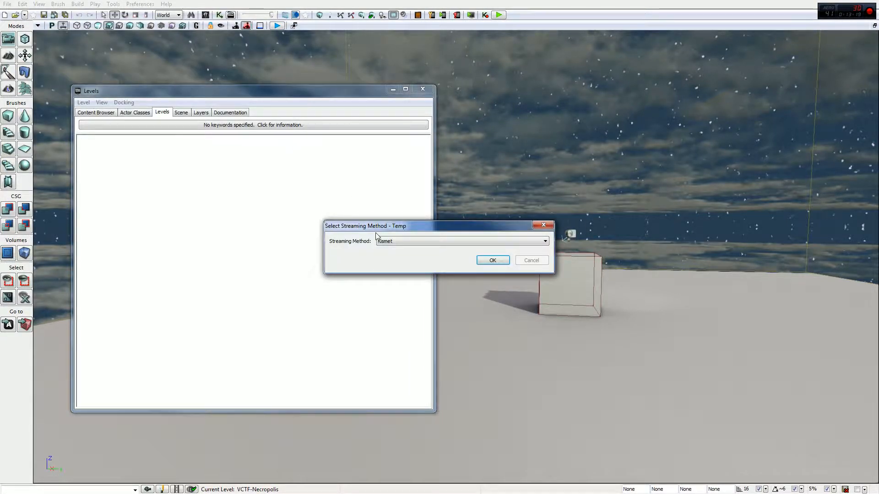
# - Confirm the Kismet streaming method for the Temp level
pyautogui.click(430, 241)
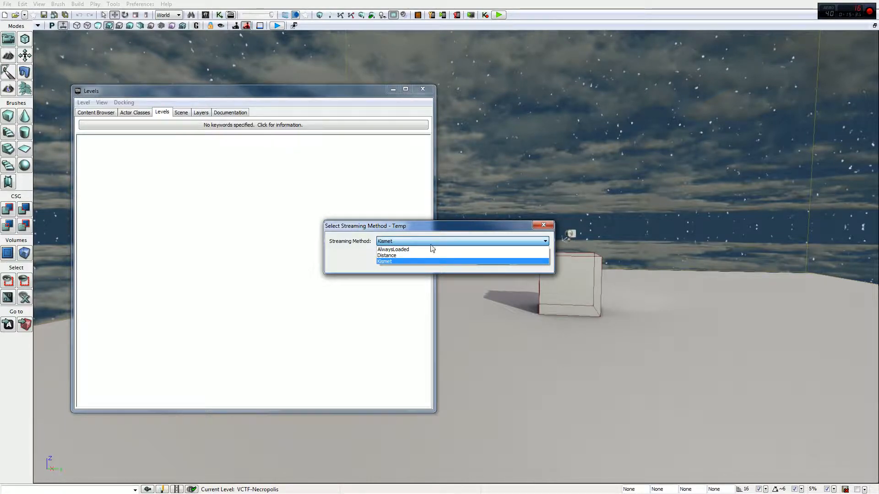
pyautogui.click(430, 242)
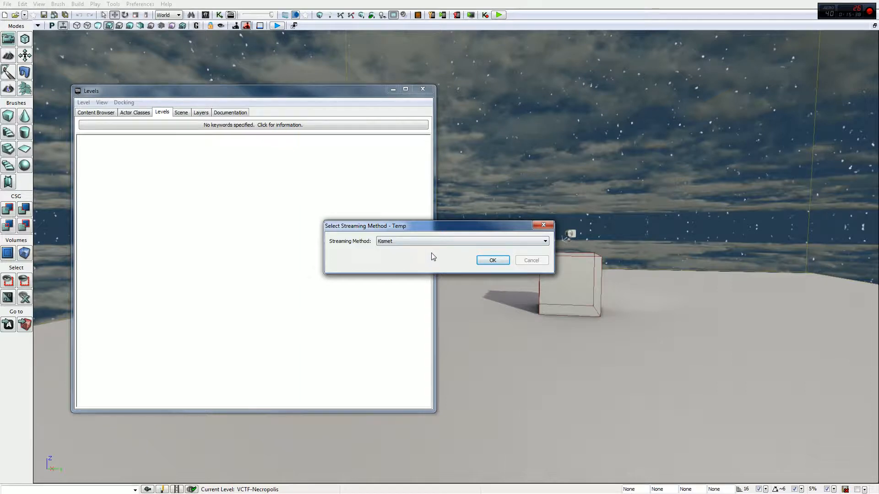
pyautogui.click(498, 261)
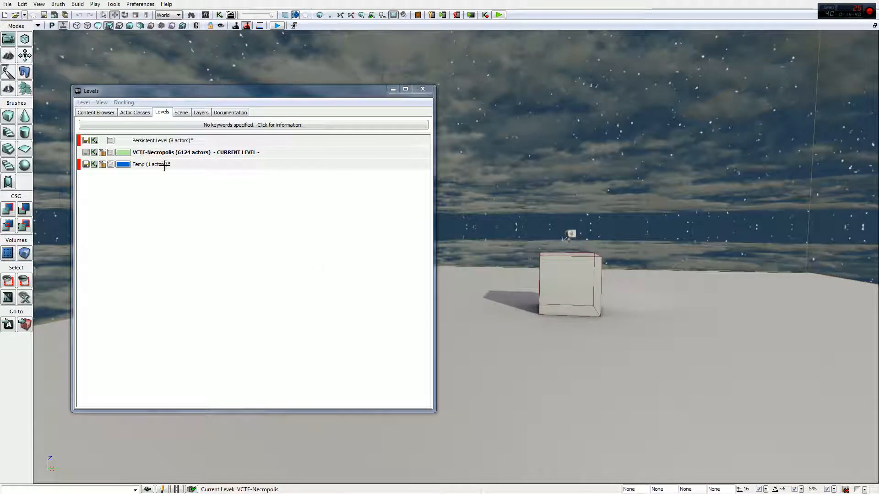
# - Make the Temp level the current level
pyautogui.moveTo(572, 193); pyautogui.dragTo(586, 177, button='right')
pyautogui.click(166, 165)
pyautogui.doubleClick(166, 165)
pyautogui.moveTo(569, 243); pyautogui.dragTo(608, 210, button='right')
pyautogui.press('w')
pyautogui.press('s')
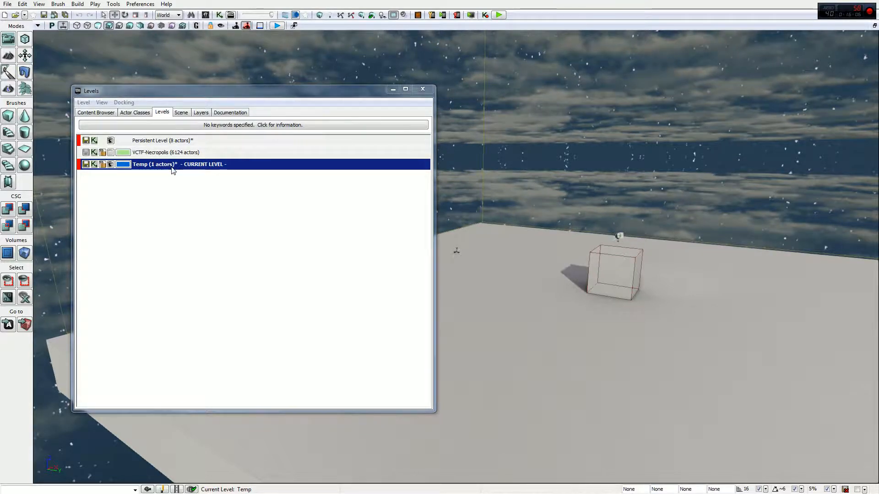
# - Hide and reshow the persistent level, then select the cube in the viewport
pyautogui.click(111, 140)
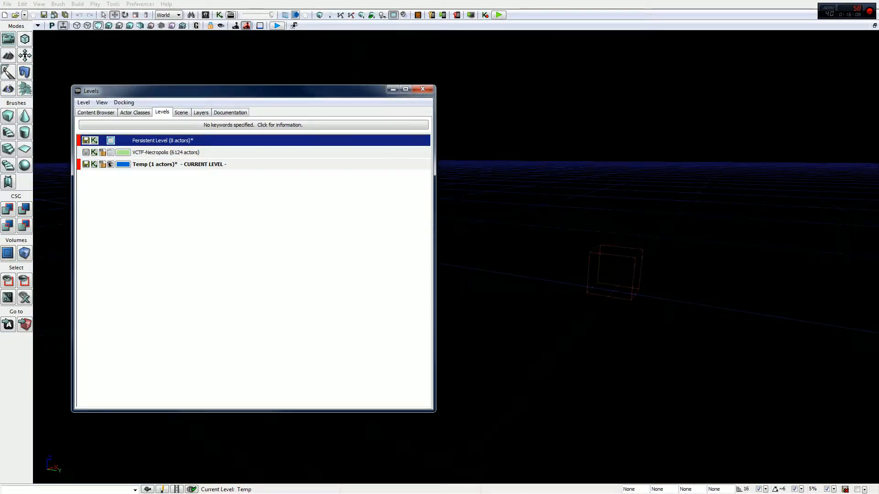
pyautogui.click(110, 140)
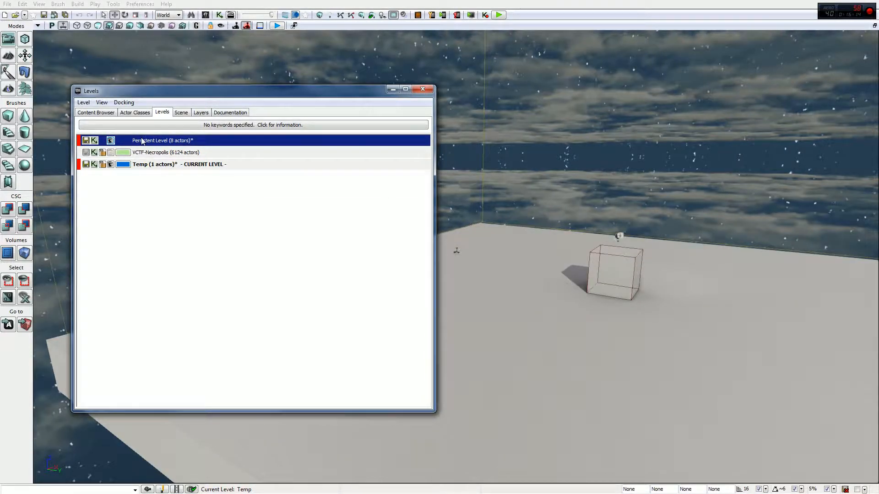
pyautogui.click(111, 166)
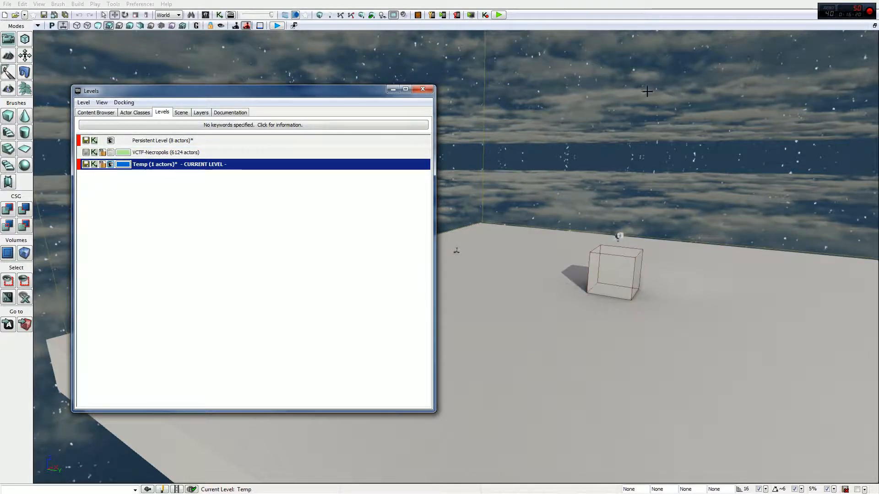
pyautogui.click(611, 271)
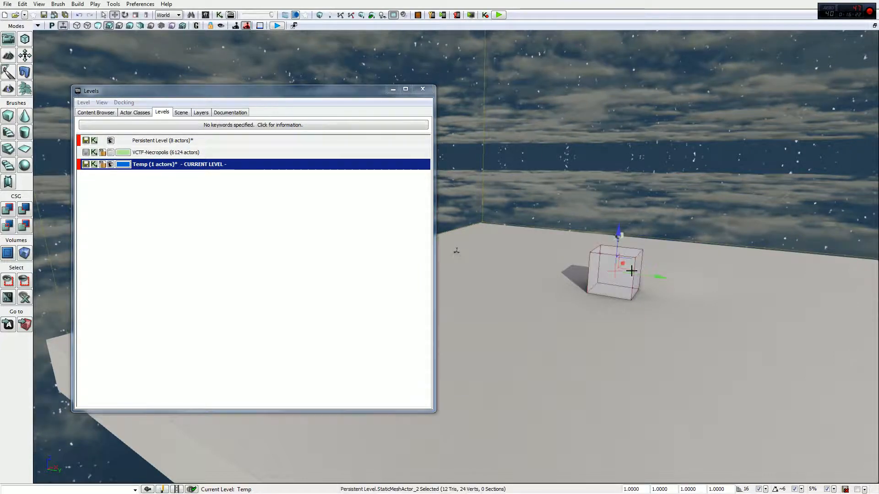
# - Duplicate the cube beside the original so the copy goes into the current Temp level
pyautogui.moveTo(706, 231); pyautogui.dragTo(686, 265, button='right')
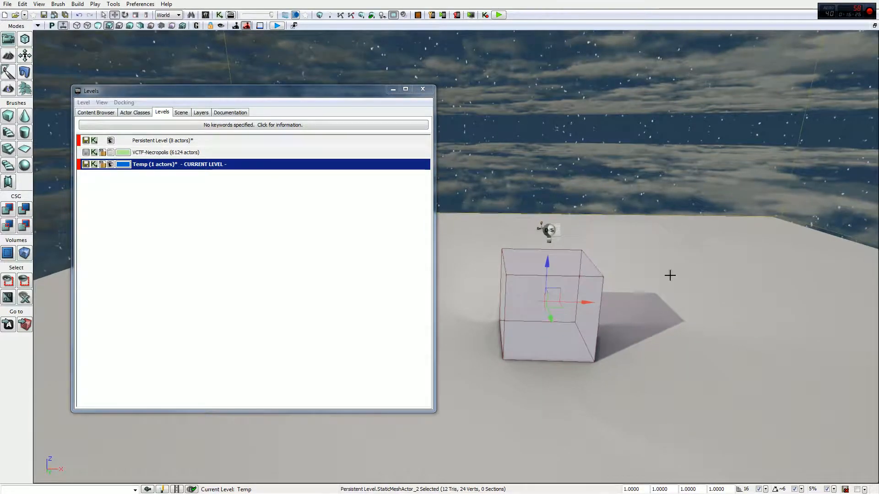
pyautogui.keyDown('alt'); pyautogui.moveTo(588, 304); pyautogui.dragTo(481, 301); pyautogui.keyUp('alt')
pyautogui.moveTo(481, 301); pyautogui.dragTo(705, 259, button='right')
pyautogui.press('a')
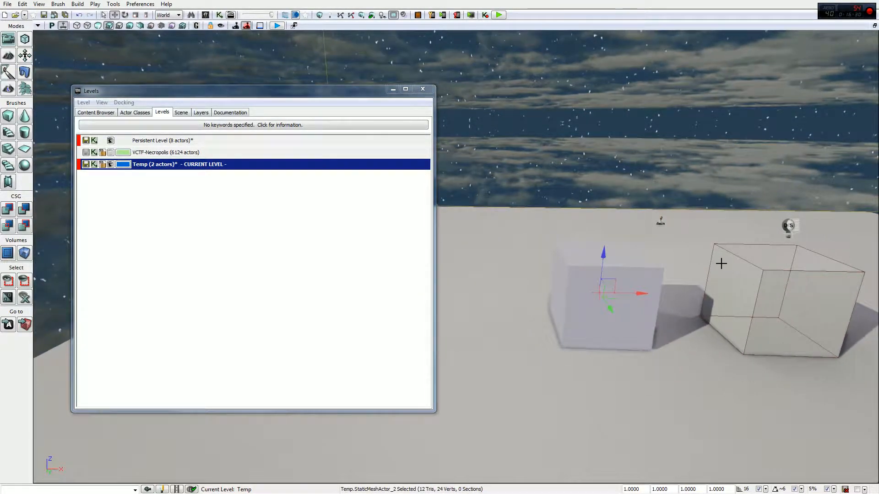
# - Toggle the Temp level's visibility off and on, then hide and reshow the persistent level to compare contents
pyautogui.click(110, 164)
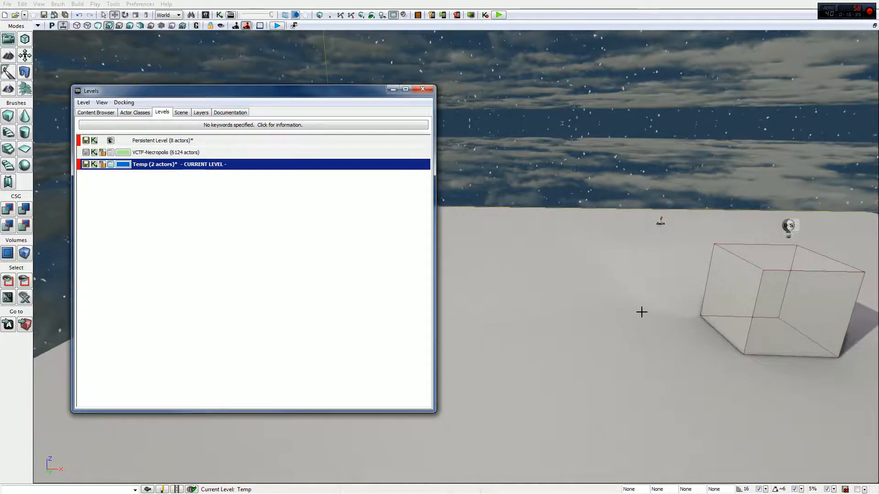
pyautogui.click(110, 165)
pyautogui.click(110, 152)
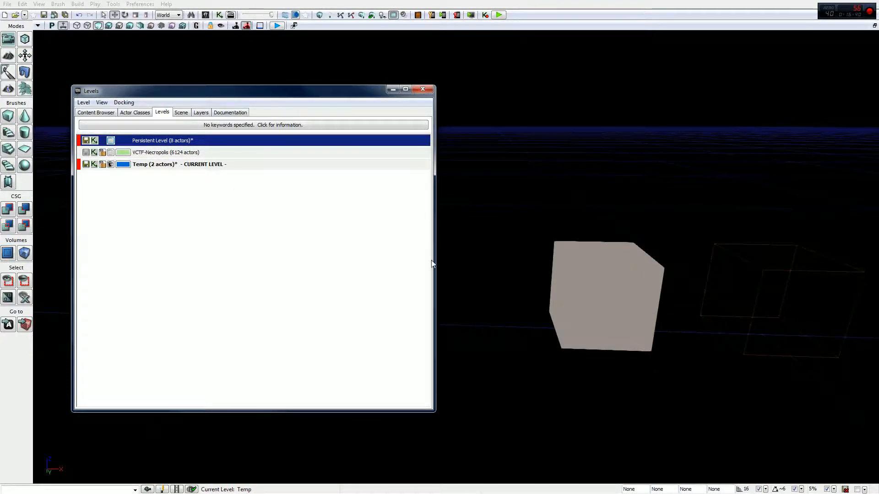
pyautogui.click(110, 140)
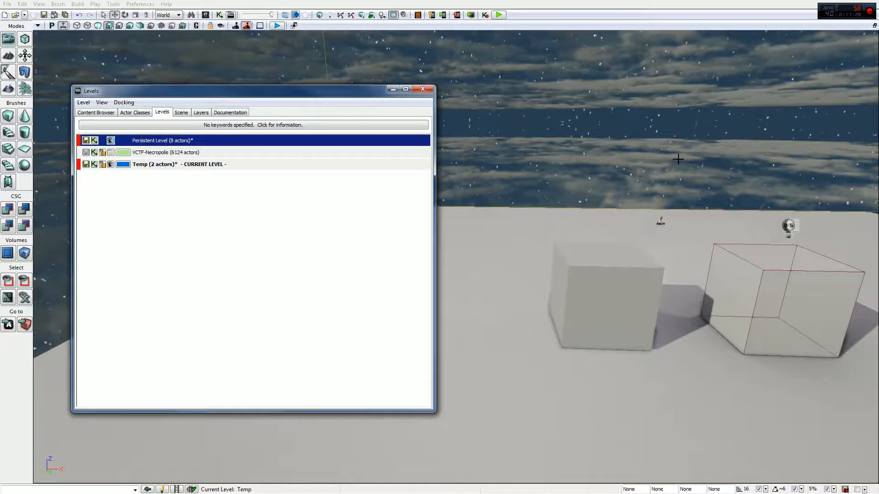
# - Duplicate the directional light into the Temp level beside the original
pyautogui.click(793, 223)
pyautogui.keyDown('alt'); pyautogui.moveTo(830, 229); pyautogui.dragTo(643, 239); pyautogui.keyUp('alt')
pyautogui.click(113, 142)
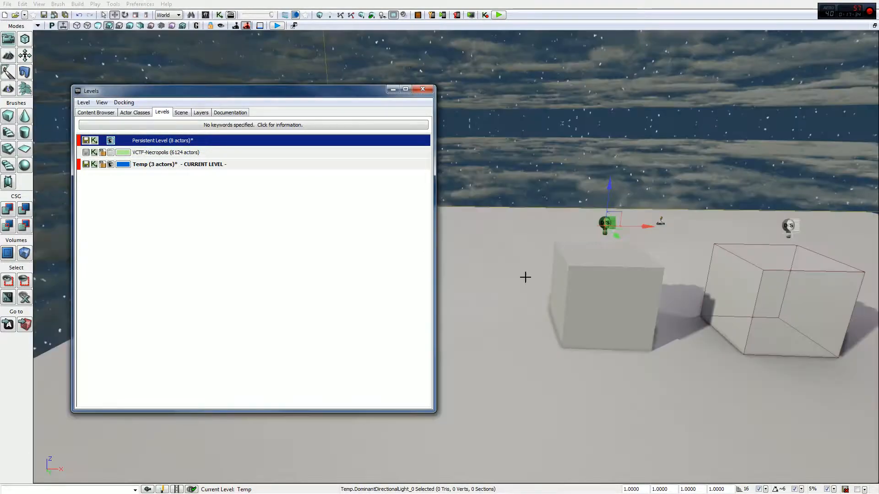
# - Hide the persistent level, close in on the copied light and delete it from Temp
pyautogui.click(110, 140)
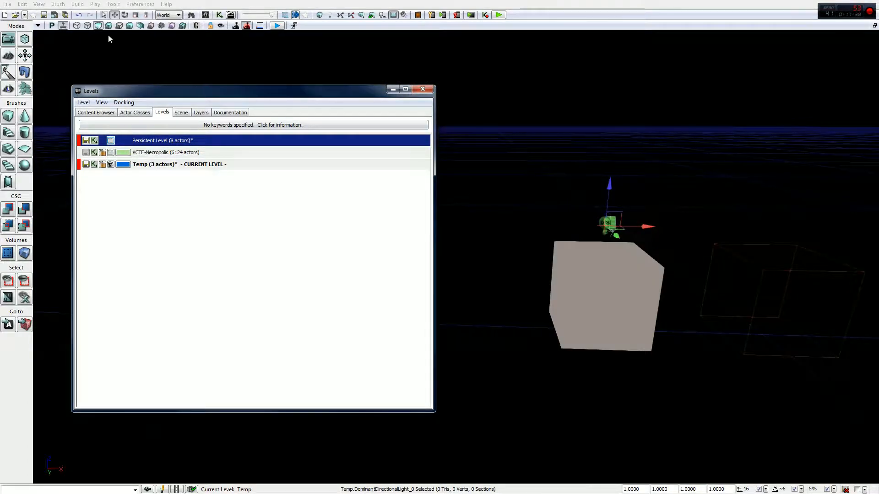
pyautogui.click(109, 26)
pyautogui.moveTo(556, 130); pyautogui.dragTo(122, 32, button='right')
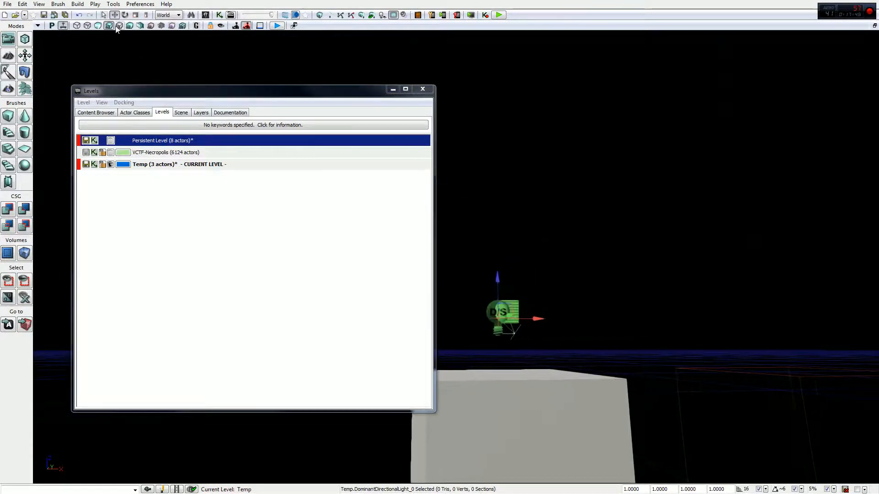
pyautogui.press('Delete')
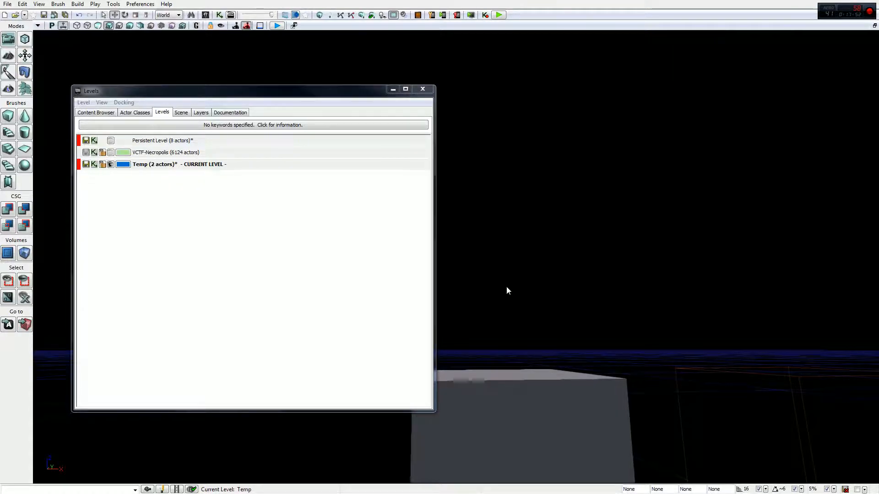
# - Switch the viewport view modes and show the persistent level again
pyautogui.moveTo(100, 33); pyautogui.dragTo(101, 78, button='right')
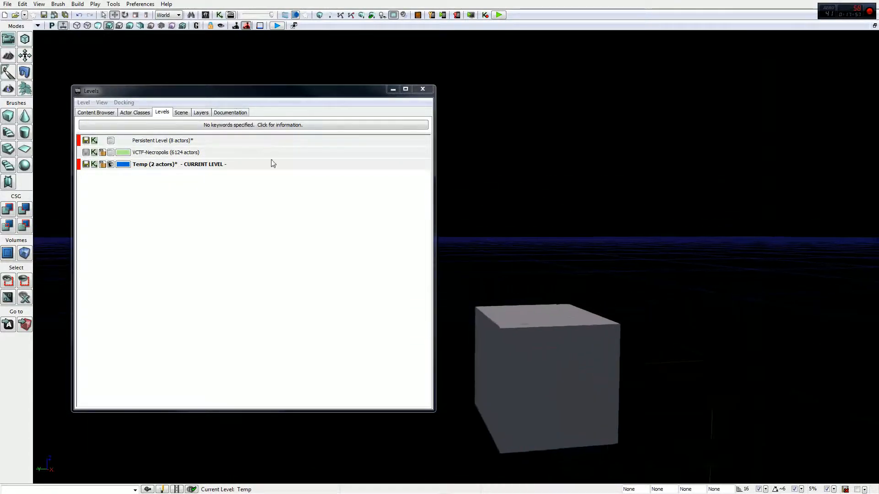
pyautogui.click(98, 26)
pyautogui.click(108, 26)
pyautogui.moveTo(583, 112)
pyautogui.mouseDown(button='right')
pyautogui.moveTo(569, 124)
pyautogui.moveTo(435, 85)
pyautogui.mouseUp(button='right')
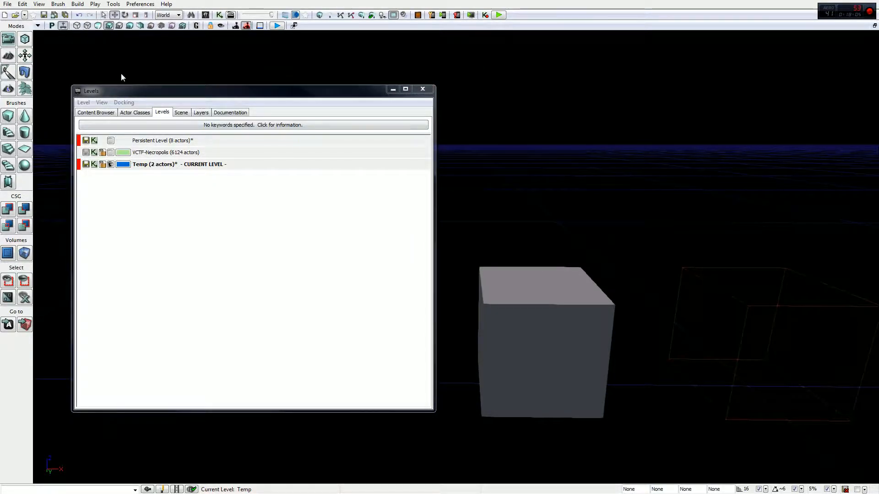
pyautogui.click(110, 140)
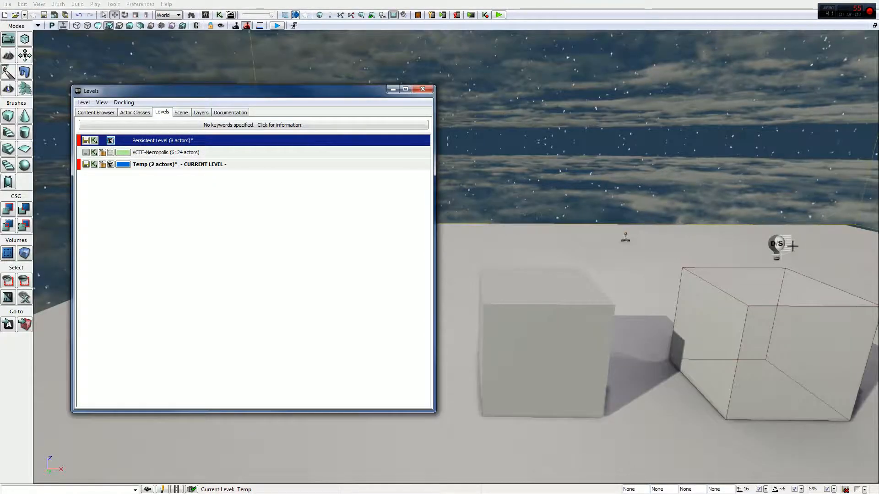
# - Duplicate the floor platform interp actor into the Temp level
pyautogui.moveTo(537, 168); pyautogui.dragTo(537, 114, button='right')
pyautogui.click(525, 173)
pyautogui.moveTo(445, 151)
pyautogui.mouseDown(button='right')
pyautogui.moveTo(445, 192)
pyautogui.moveTo(457, 169)
pyautogui.moveTo(444, 151)
pyautogui.mouseUp(button='right')
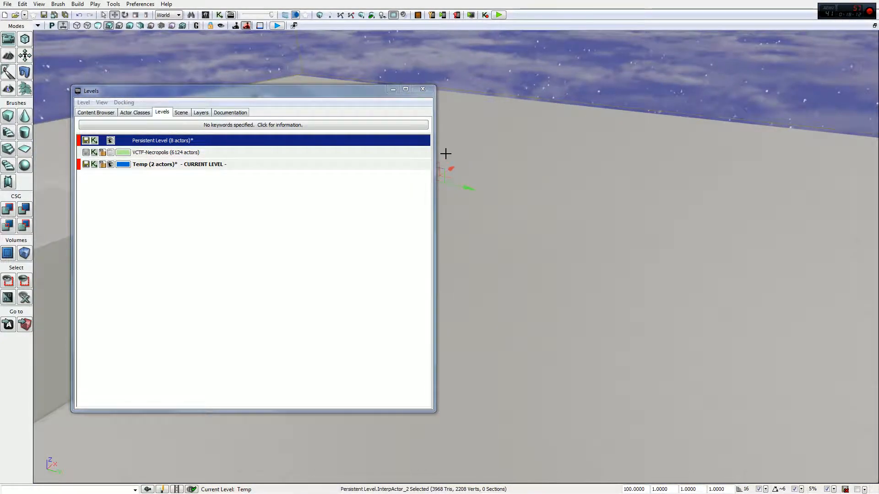
pyautogui.keyDown('alt'); pyautogui.moveTo(450, 168); pyautogui.dragTo(457, 165); pyautogui.keyUp('alt')
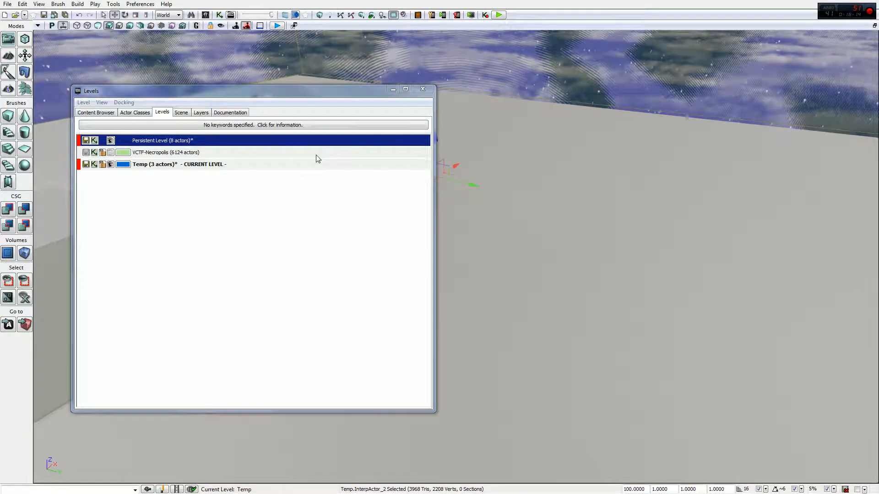
# - Hide the persistent level to inspect the Temp actors, then show it again
pyautogui.click(110, 141)
pyautogui.moveTo(531, 157); pyautogui.dragTo(568, 157, button='right')
pyautogui.click(517, 219)
pyautogui.moveTo(517, 219); pyautogui.dragTo(494, 197, button='right')
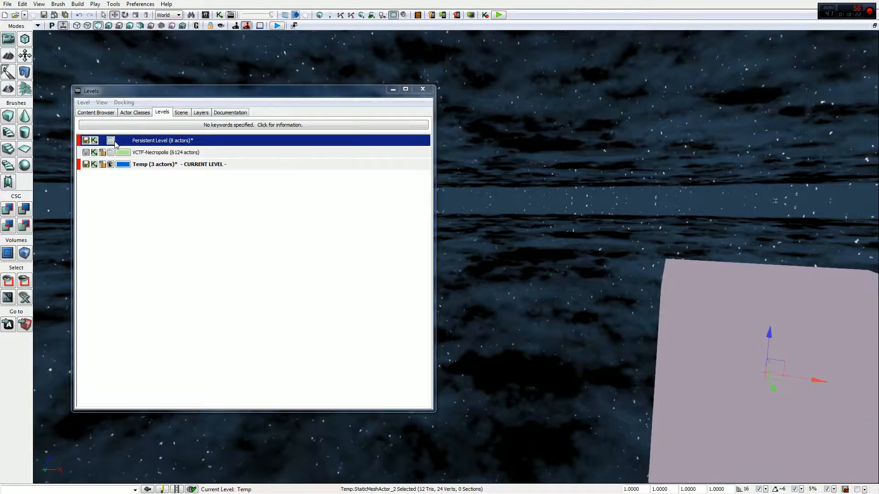
pyautogui.click(111, 140)
pyautogui.moveTo(595, 274); pyautogui.dragTo(719, 277, button='right')
pyautogui.moveTo(801, 247); pyautogui.dragTo(723, 202, button='right')
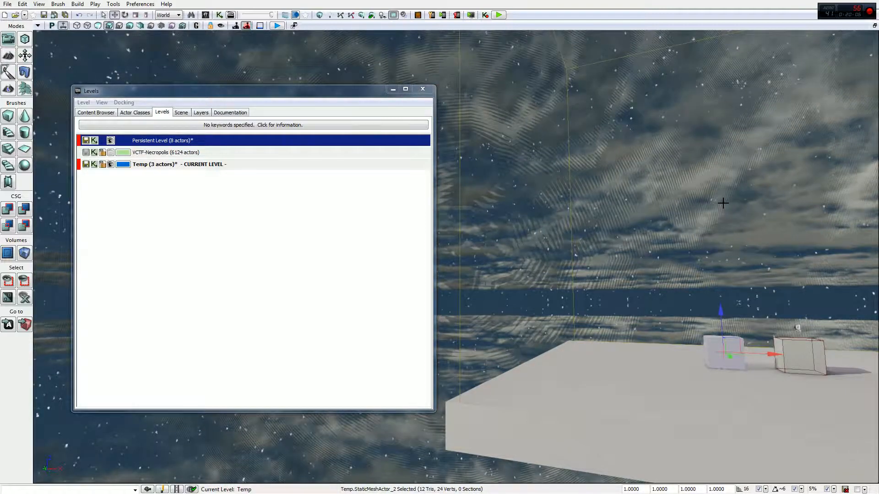
# - Hide the Temp level and inspect the persistent level's contents in the viewport
pyautogui.click(110, 164)
pyautogui.moveTo(512, 206); pyautogui.dragTo(536, 205, button='right')
pyautogui.rightClick(593, 199)
pyautogui.click(559, 183)
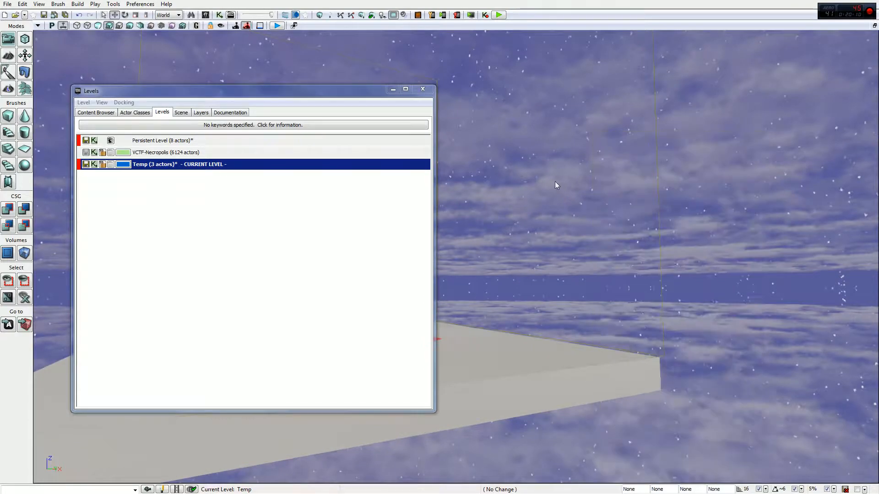
pyautogui.moveTo(559, 183); pyautogui.dragTo(548, 175, button='right')
pyautogui.click(519, 229)
pyautogui.moveTo(519, 229); pyautogui.dragTo(495, 242, button='right')
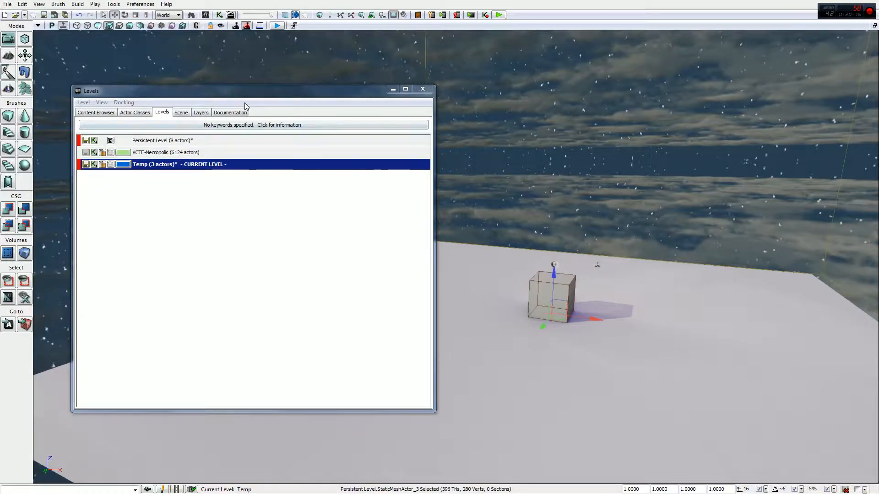
# - Move the Levels window higher and start Play In Editor
pyautogui.click(242, 86)
pyautogui.moveTo(238, 95); pyautogui.dragTo(219, 52)
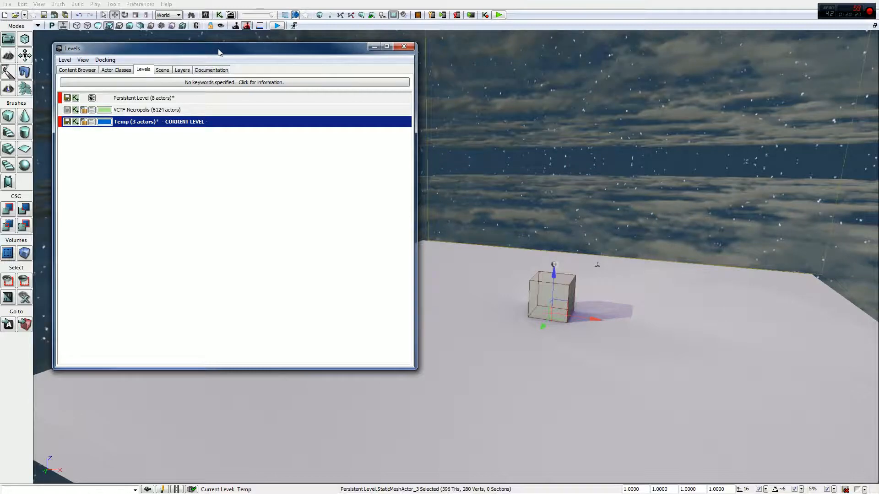
pyautogui.click(495, 15)
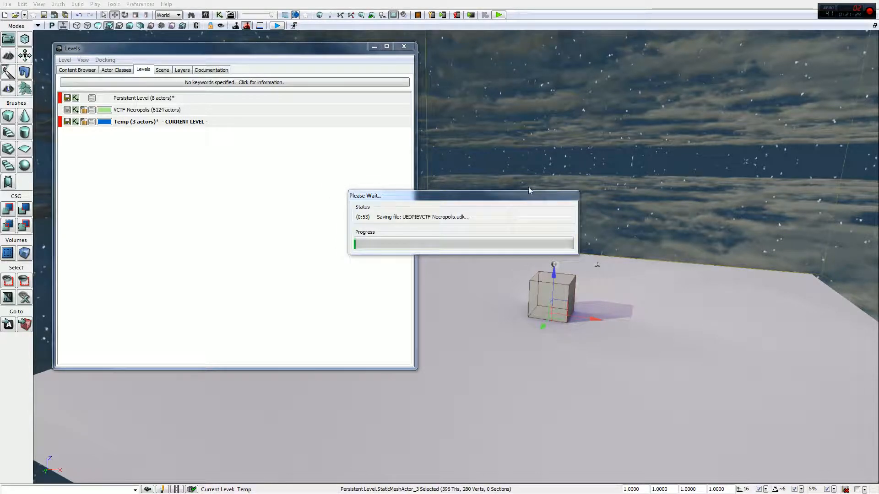
# - Open Windows Task Manager from the taskbar
pyautogui.press('super')
pyautogui.rightClick(672, 485)
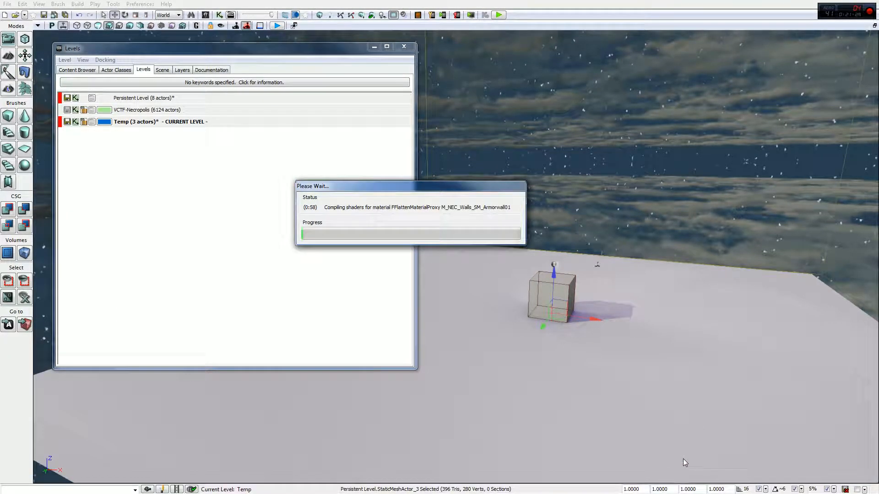
pyautogui.press('super')
pyautogui.rightClick(720, 489)
pyautogui.click(754, 458)
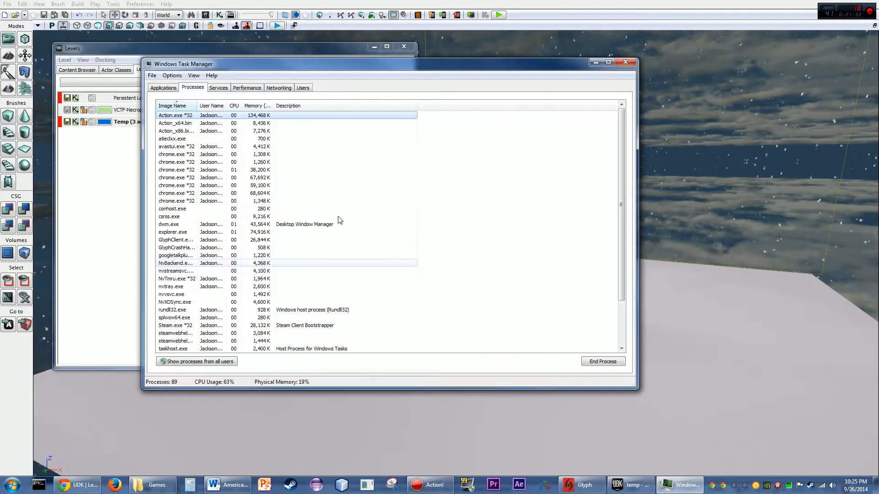
# - End the UDK.exe process in Task Manager and close Task Manager
pyautogui.click(328, 231)
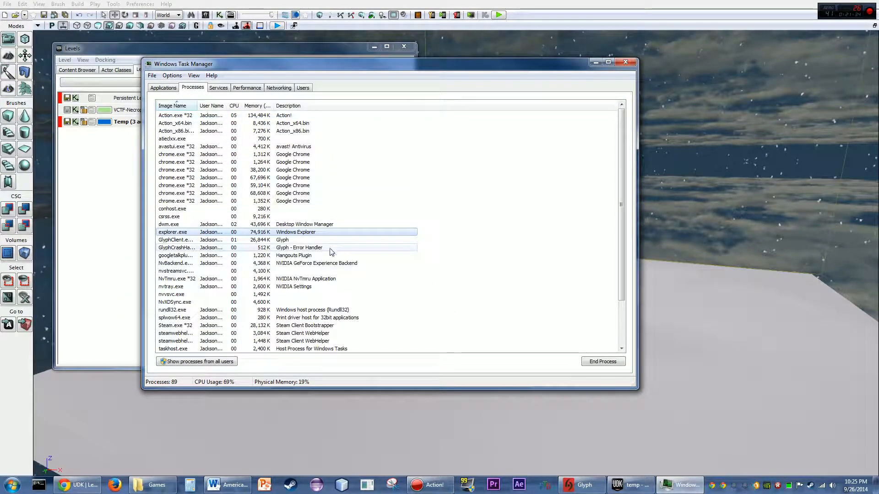
pyautogui.scroll(-3, 332, 251)
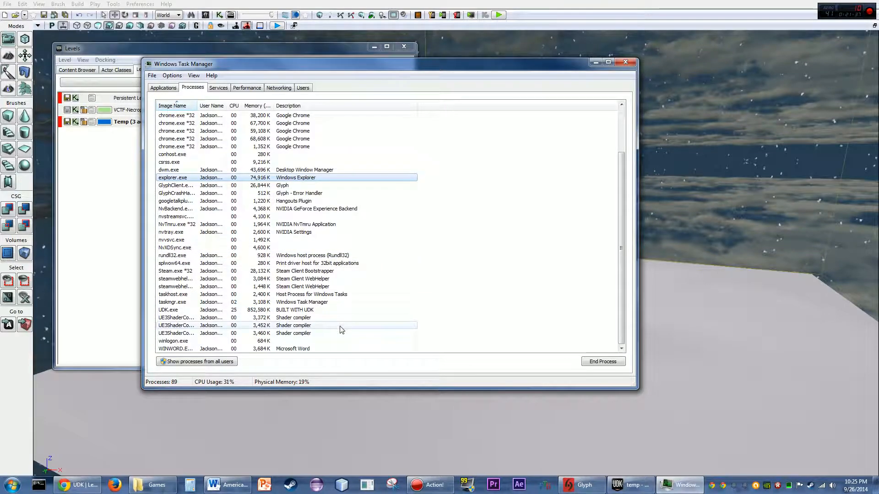
pyautogui.click(336, 311)
pyautogui.press('Delete')
pyautogui.press('Return')
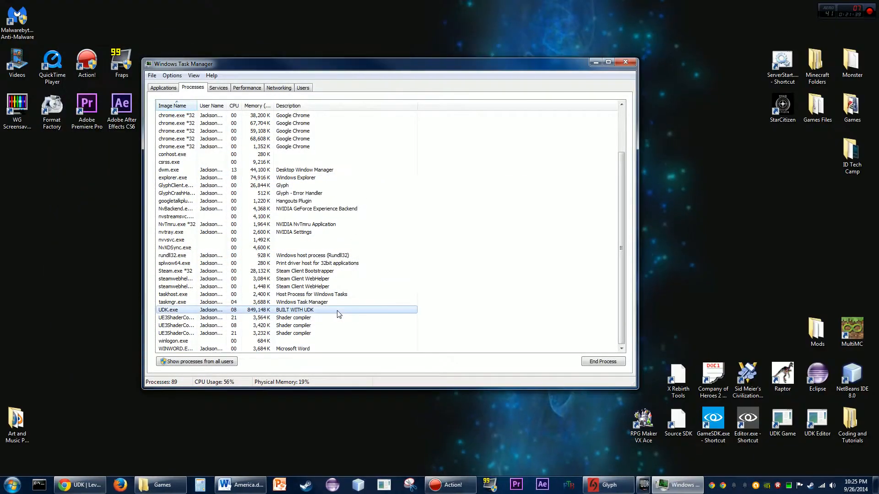
pyautogui.click(595, 63)
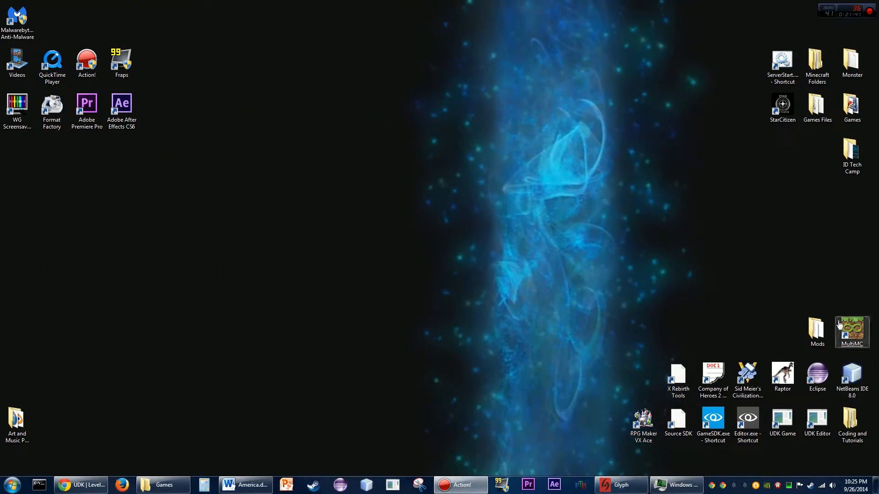
# - Relaunch the UDK Editor from the desktop and close the welcome screen
pyautogui.doubleClick(816, 418)
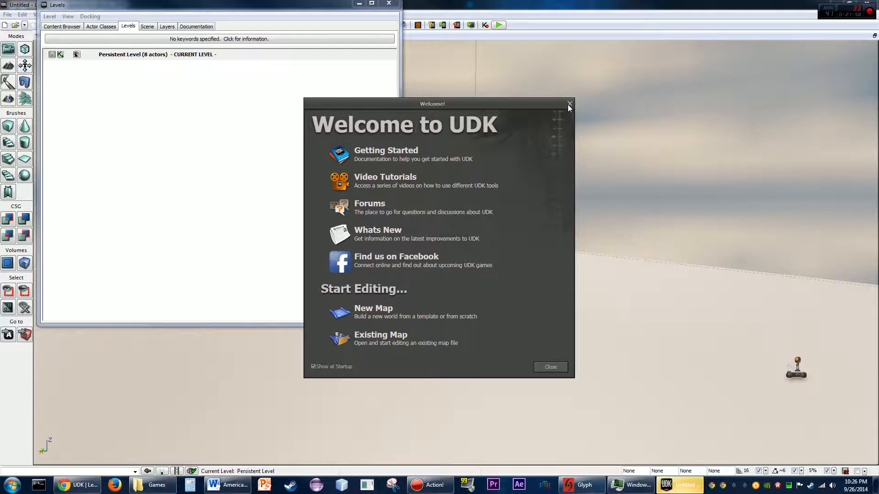
pyautogui.click(569, 103)
pyautogui.moveTo(247, 8); pyautogui.dragTo(253, 71)
pyautogui.moveTo(483, 143); pyautogui.dragTo(461, 159, button='right')
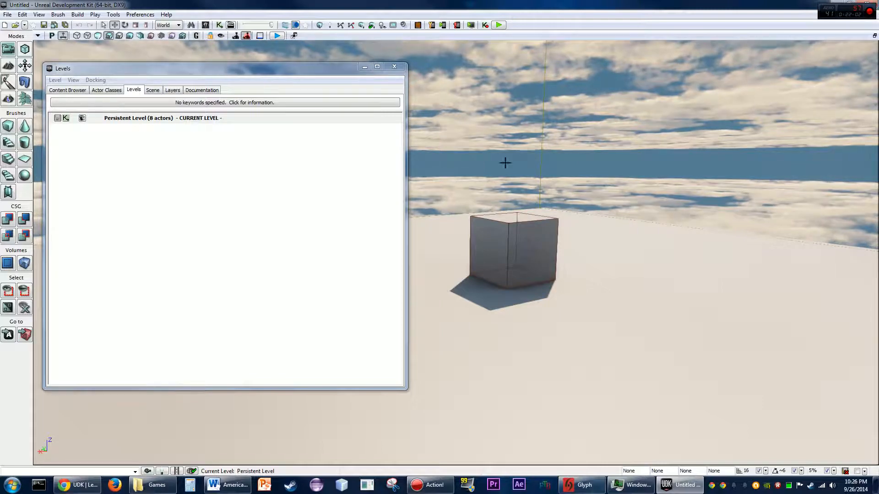
# - Create a new streaming level saved over temp.udk in the UT3 maps folder with Kismet streaming
pyautogui.click(55, 79)
pyautogui.click(87, 112)
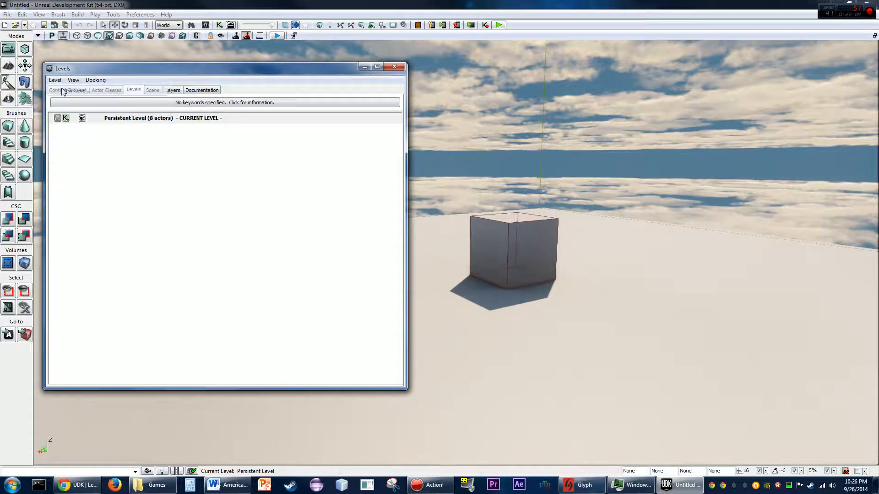
pyautogui.doubleClick(128, 101)
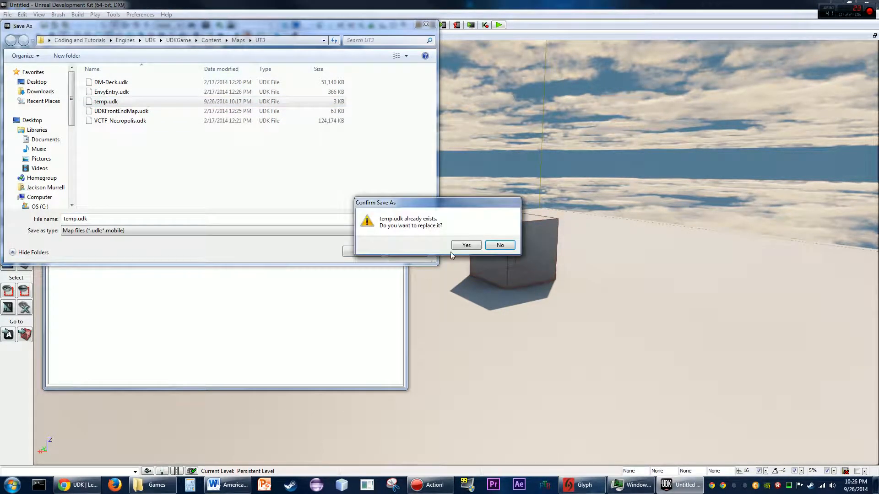
pyautogui.click(465, 244)
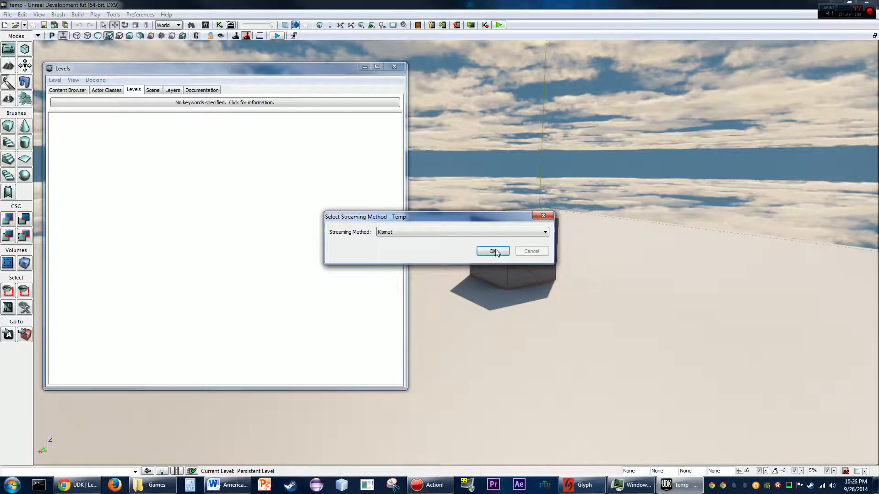
pyautogui.click(494, 252)
# - Make Temp the current level and duplicate the cube twice into it
pyautogui.click(502, 241)
pyautogui.moveTo(502, 241); pyautogui.dragTo(421, 247, button='right')
pyautogui.doubleClick(258, 131)
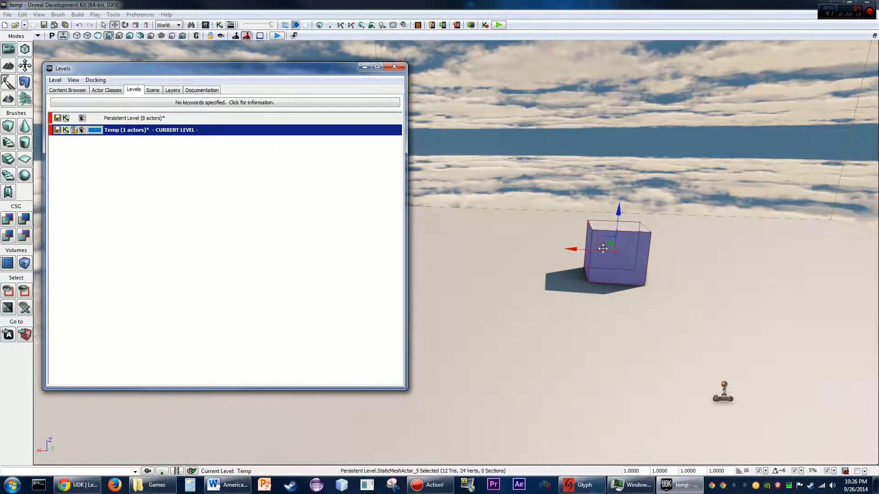
pyautogui.keyDown('alt'); pyautogui.moveTo(575, 248); pyautogui.dragTo(686, 255); pyautogui.keyUp('alt')
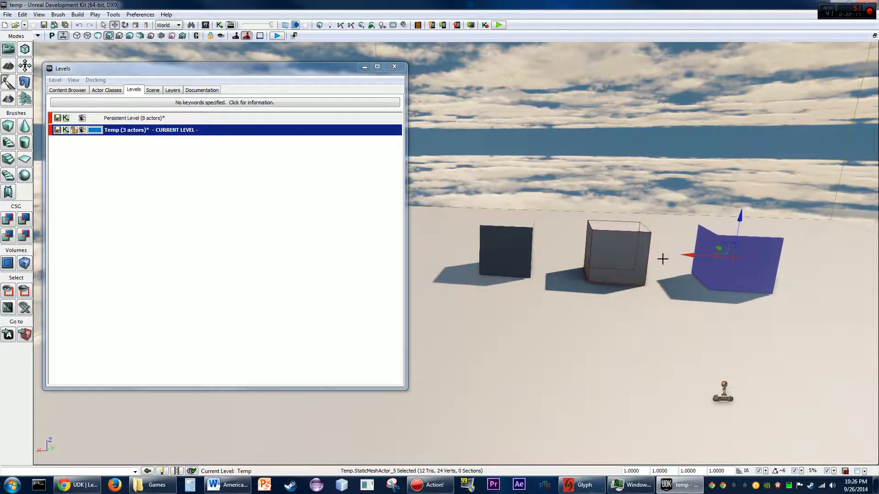
# - Open the persistent level's Kismet sequence
pyautogui.click(108, 118)
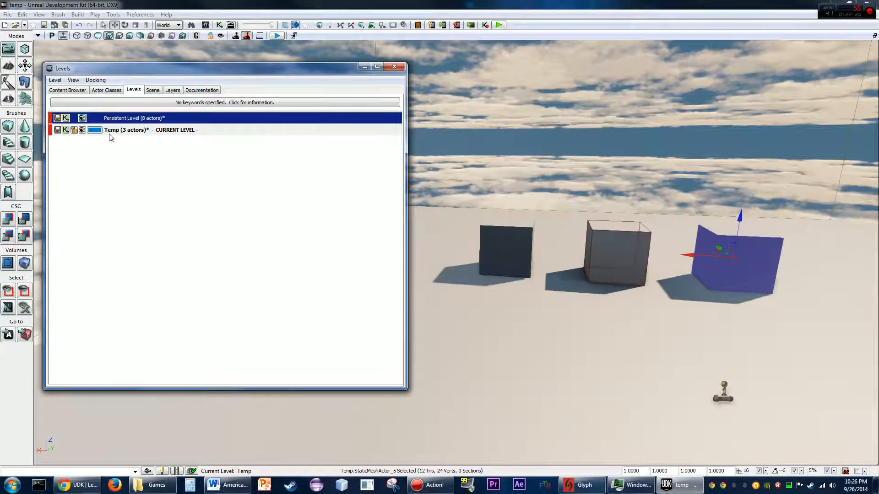
pyautogui.click(106, 131)
pyautogui.click(66, 118)
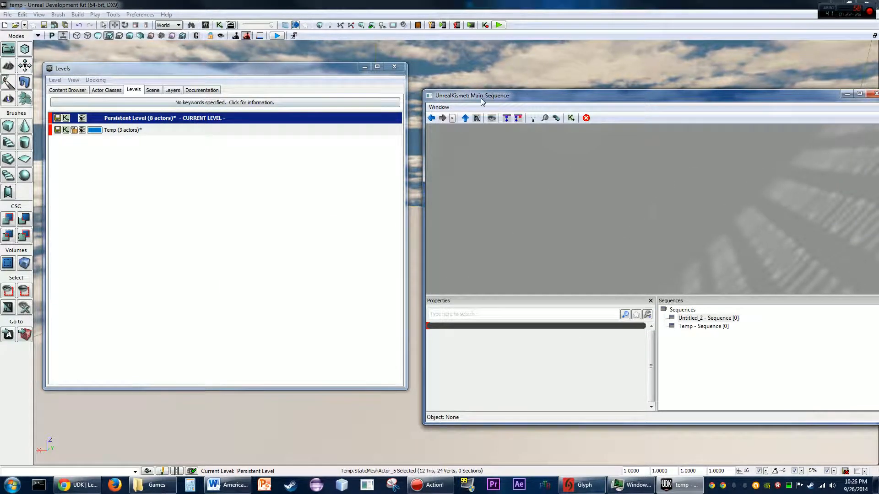
# - Add a trigger actor beside the cube in the viewport
pyautogui.moveTo(482, 101); pyautogui.dragTo(445, 86)
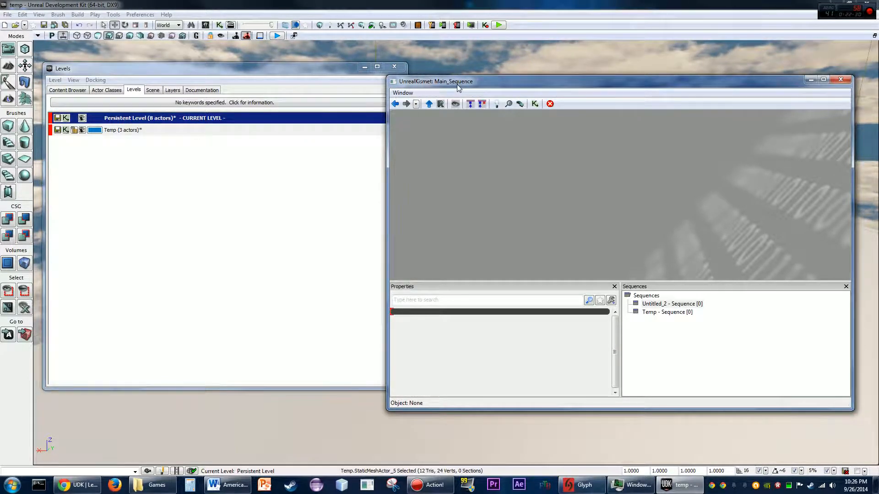
pyautogui.rightClick(481, 142)
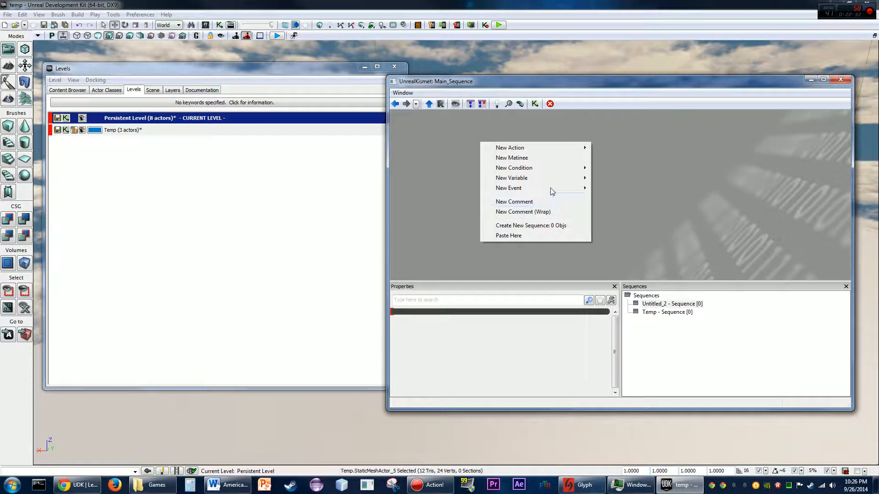
pyautogui.moveTo(704, 87); pyautogui.dragTo(359, 77)
pyautogui.rightClick(610, 274)
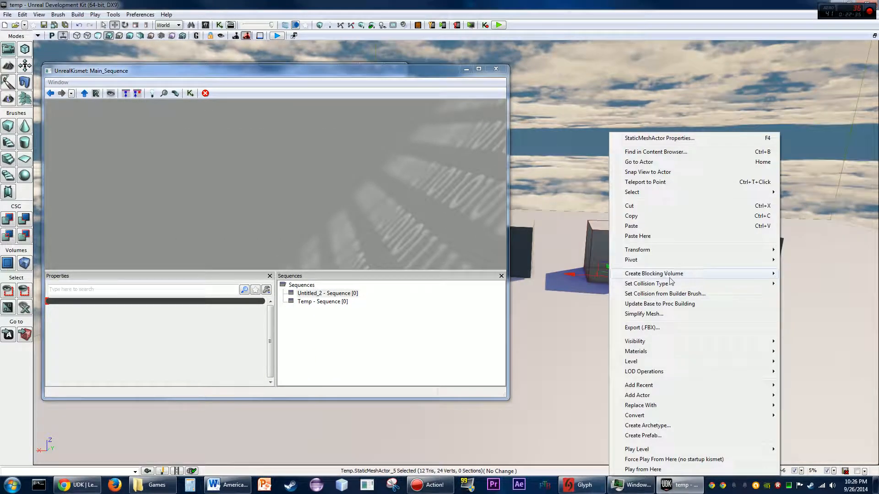
pyautogui.moveTo(680, 397)
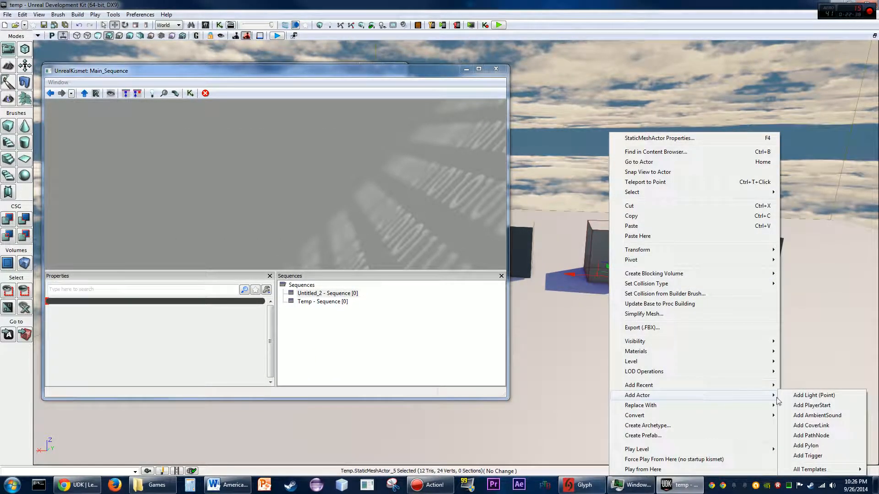
pyautogui.click(808, 455)
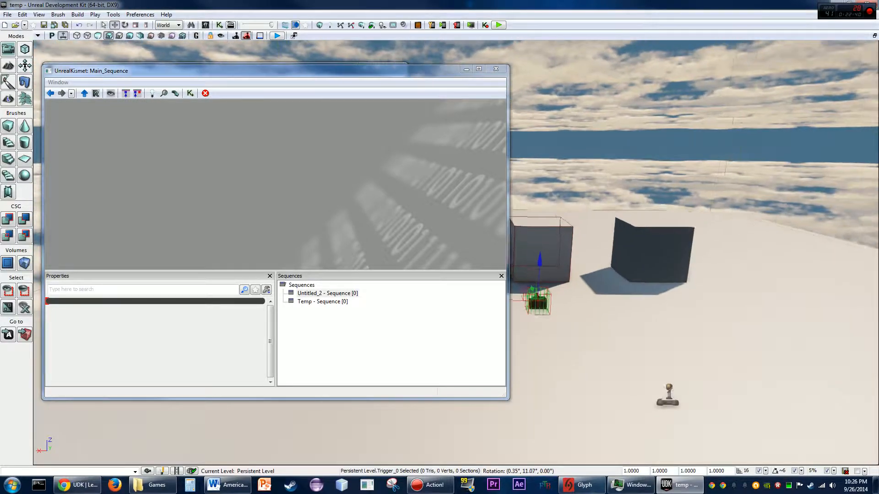
# - Set the trigger's collision height to 150 and collision radius to 300
pyautogui.moveTo(708, 271); pyautogui.dragTo(719, 289, button='right')
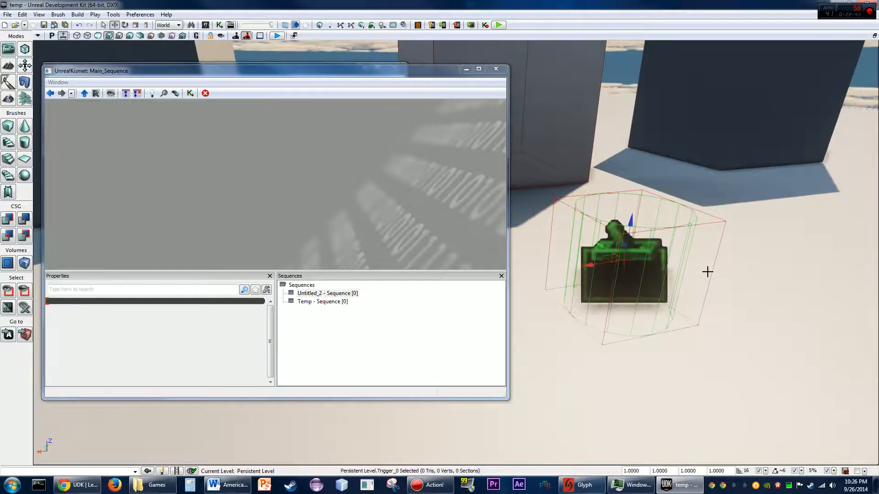
pyautogui.press('F4')
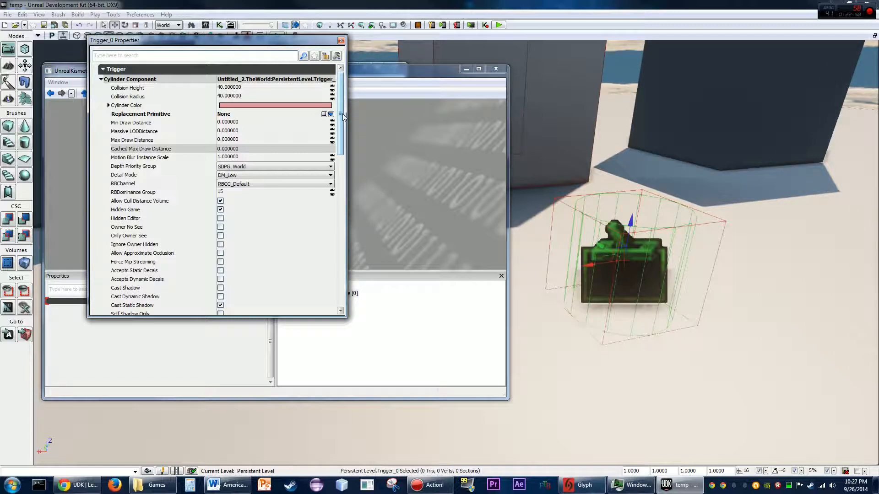
pyautogui.click(226, 88)
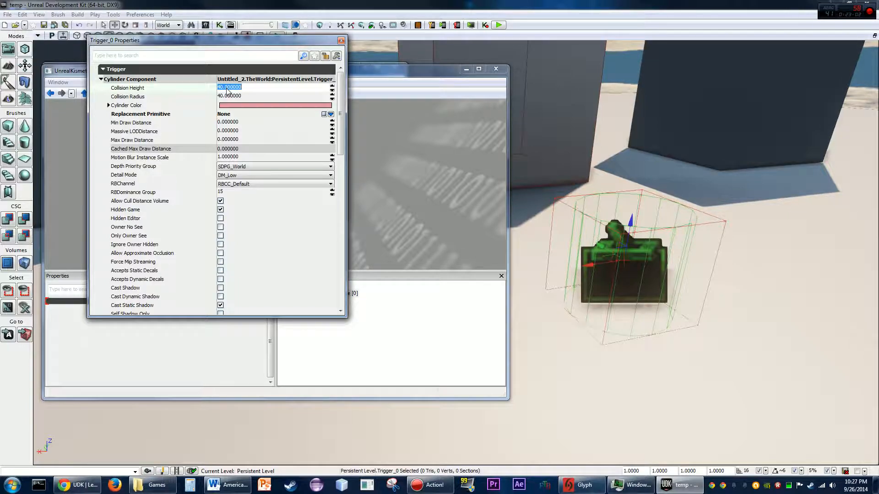
pyautogui.write('10')
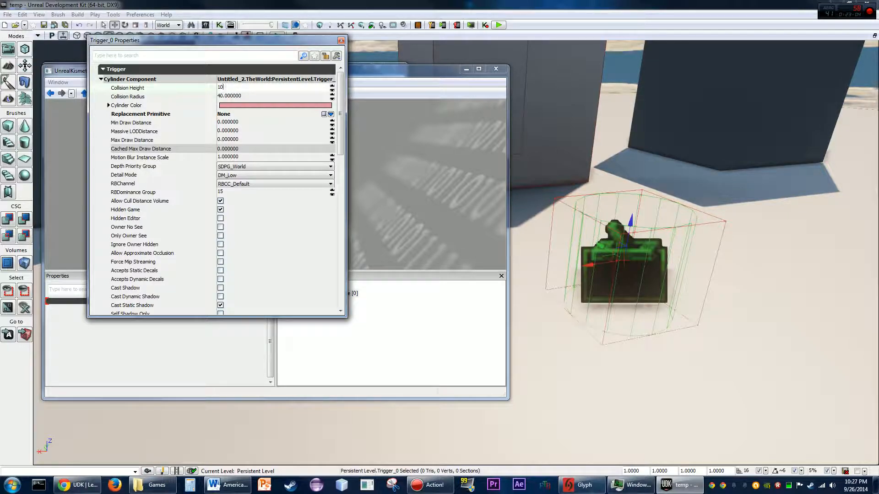
pyautogui.write('.0')
pyautogui.press('Return')
pyautogui.click(229, 96)
pyautogui.press('Return')
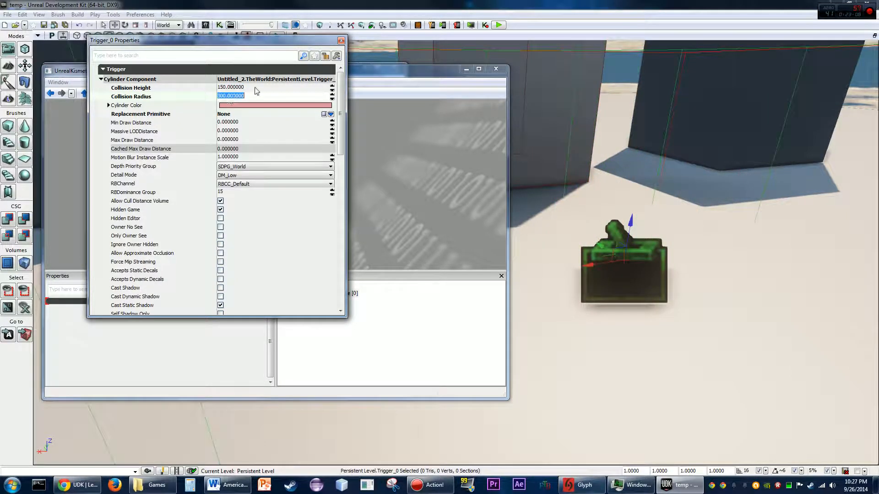
pyautogui.click(341, 41)
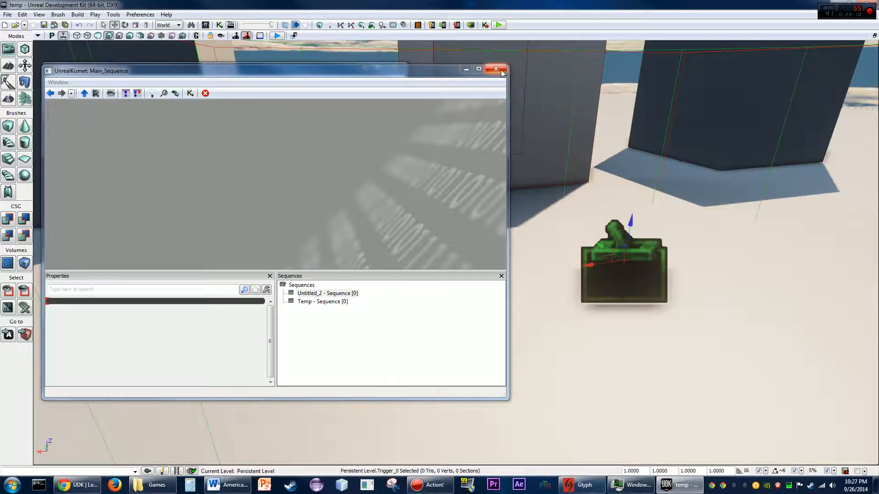
# - Move the trigger so its collision cylinder surrounds the cube
pyautogui.moveTo(611, 255); pyautogui.dragTo(527, 180)
pyautogui.moveTo(591, 211); pyautogui.dragTo(590, 174, button='right')
pyautogui.scroll(-4, 591, 210)
pyautogui.moveTo(536, 225); pyautogui.dragTo(538, 196)
pyautogui.moveTo(645, 223); pyautogui.dragTo(714, 223, button='right')
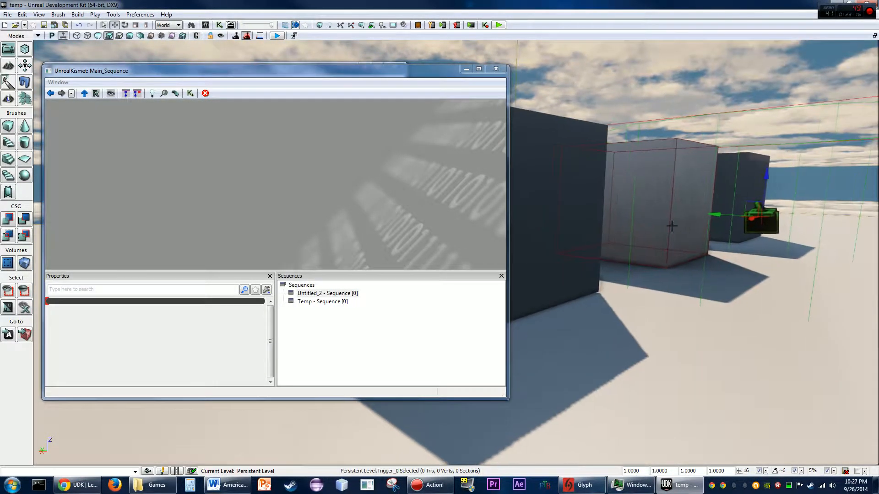
pyautogui.moveTo(726, 213); pyautogui.dragTo(618, 206)
pyautogui.moveTo(696, 202); pyautogui.dragTo(435, 264, button='right')
pyautogui.moveTo(732, 261); pyautogui.dragTo(756, 261, button='right')
pyautogui.moveTo(704, 260); pyautogui.dragTo(668, 261)
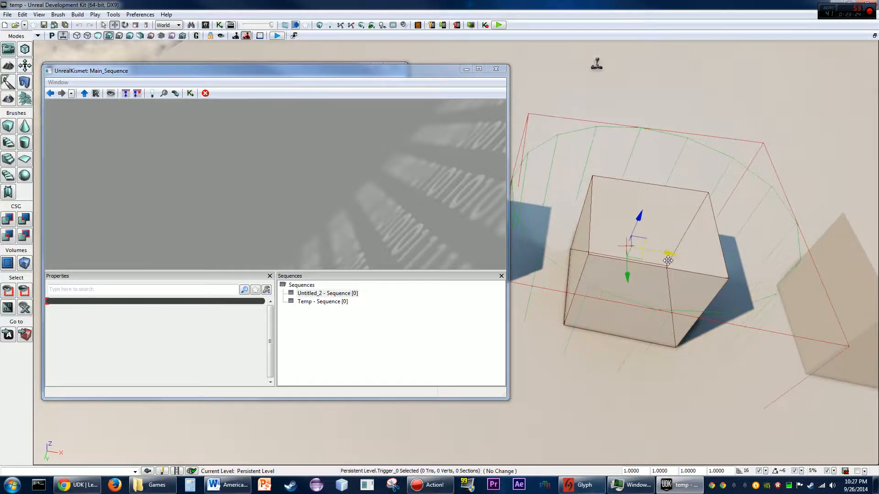
pyautogui.moveTo(669, 259); pyautogui.dragTo(652, 330, button='right')
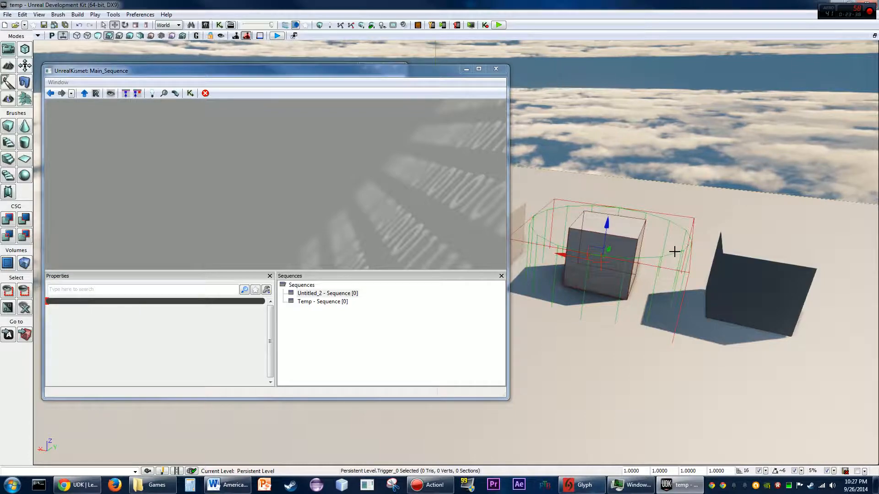
# - Add a Touch event using Trigger_0 to the Kismet sequence
pyautogui.rightClick(199, 154)
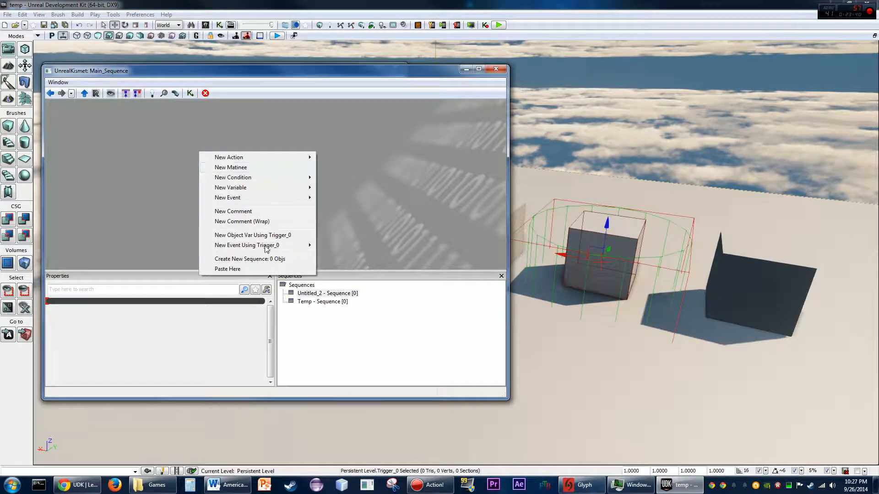
pyautogui.moveTo(268, 248)
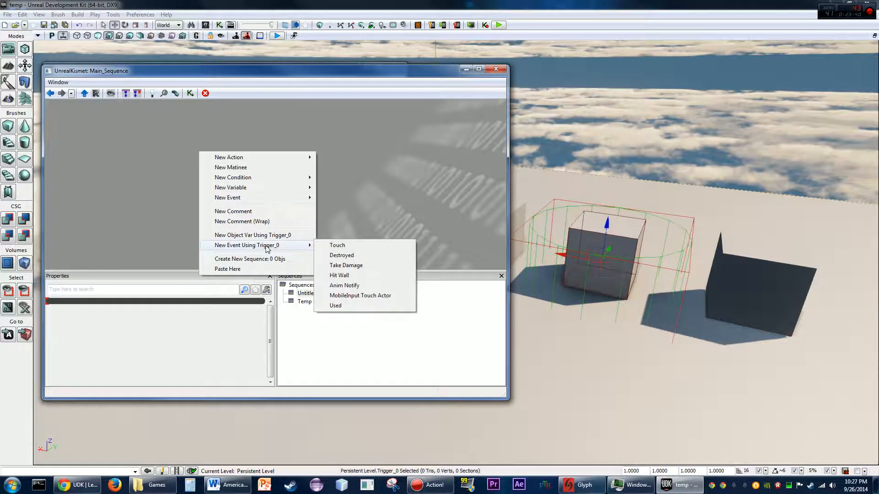
pyautogui.click(331, 245)
pyautogui.moveTo(215, 191); pyautogui.dragTo(180, 169)
# - Add a Stream Levels action and wire the trigger's Touched output to its Load input
pyautogui.rightClick(317, 171)
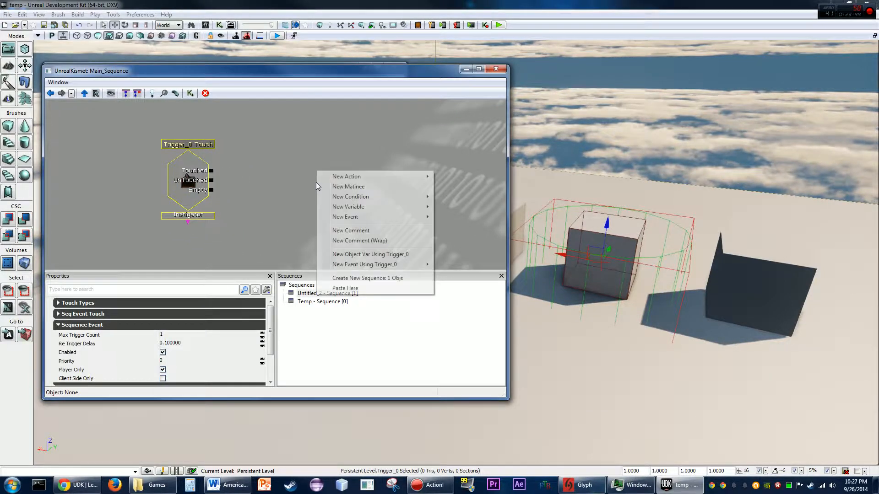
pyautogui.moveTo(379, 177)
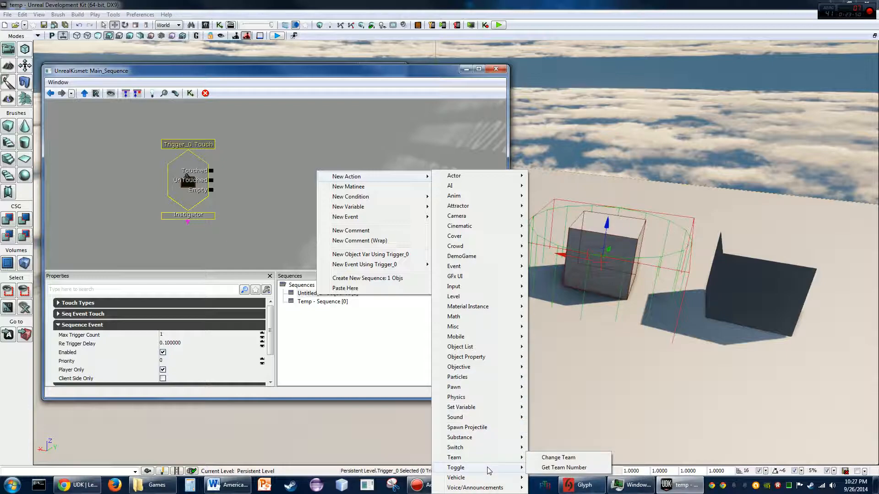
pyautogui.moveTo(490, 298)
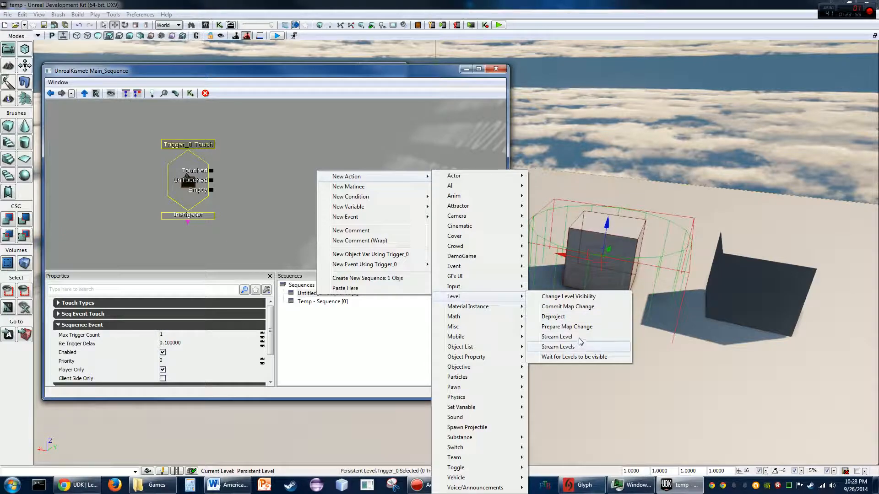
pyautogui.click(558, 347)
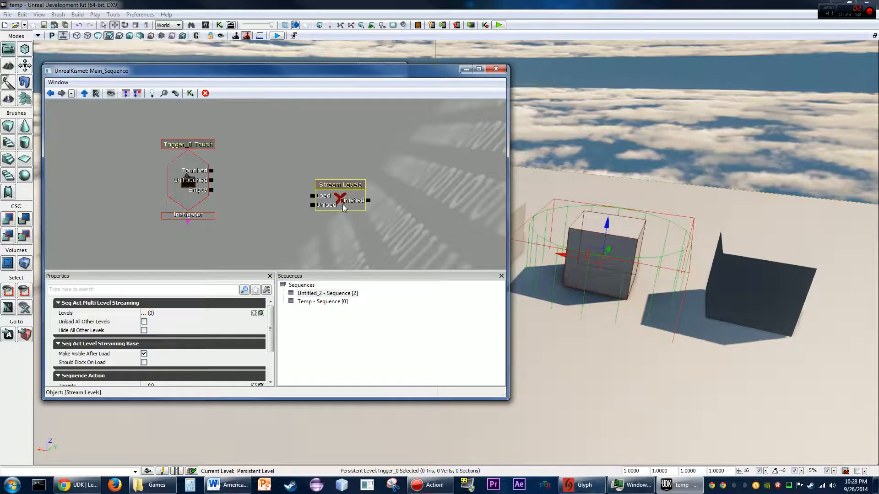
pyautogui.keyDown('ctrl'); pyautogui.moveTo(323, 188); pyautogui.dragTo(301, 167); pyautogui.keyUp('ctrl')
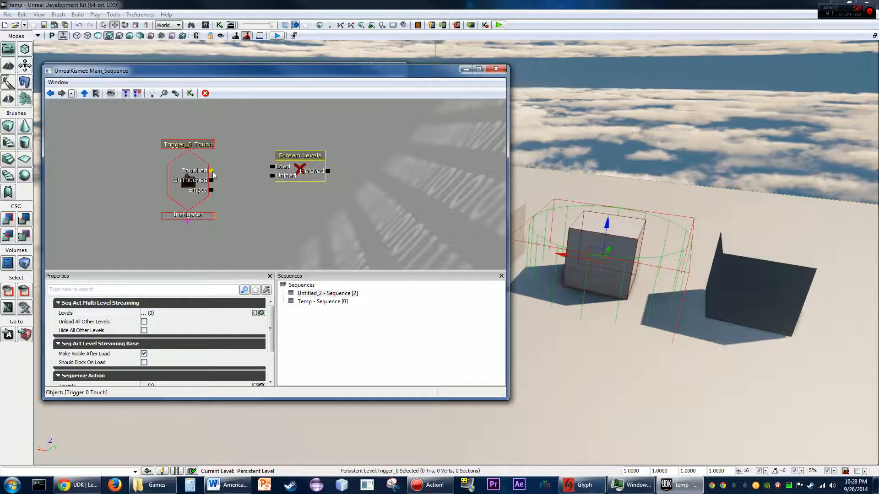
pyautogui.moveTo(212, 171); pyautogui.dragTo(270, 166)
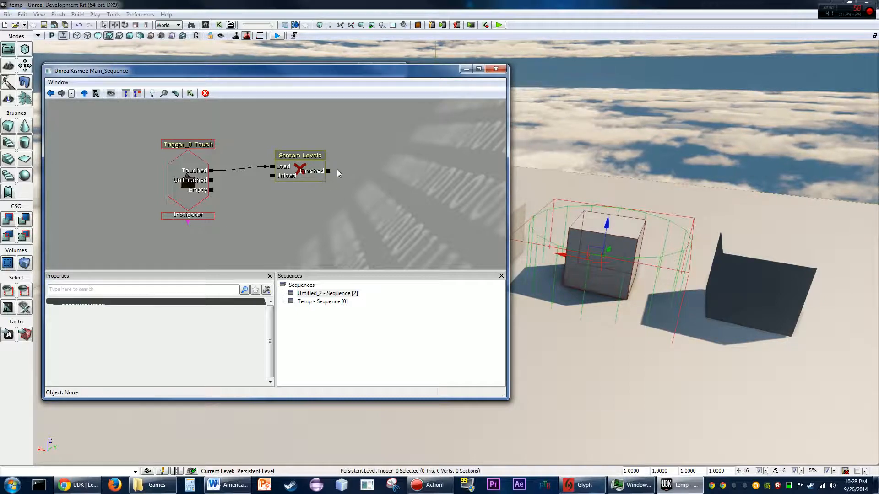
pyautogui.moveTo(328, 171); pyautogui.dragTo(400, 182)
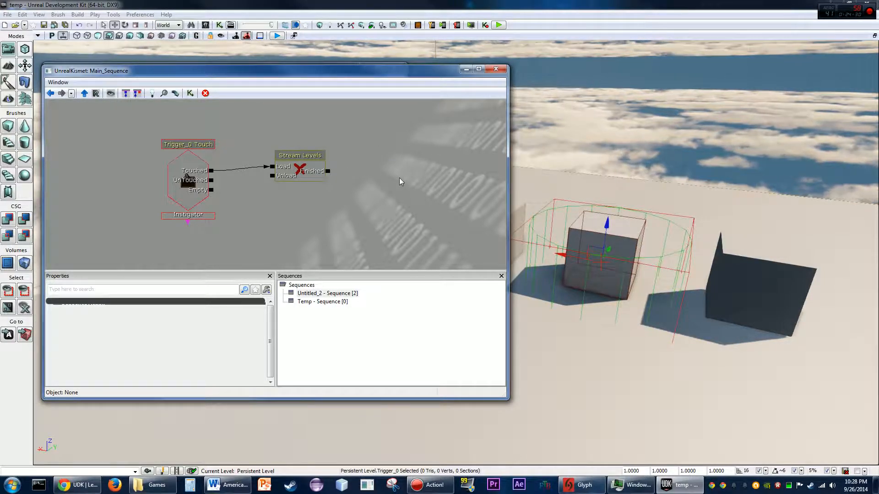
pyautogui.rightClick(396, 161)
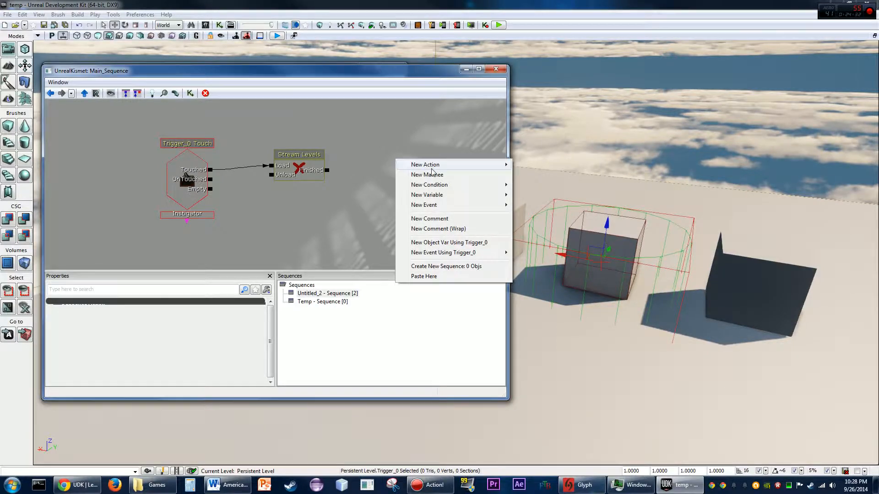
pyautogui.moveTo(471, 210)
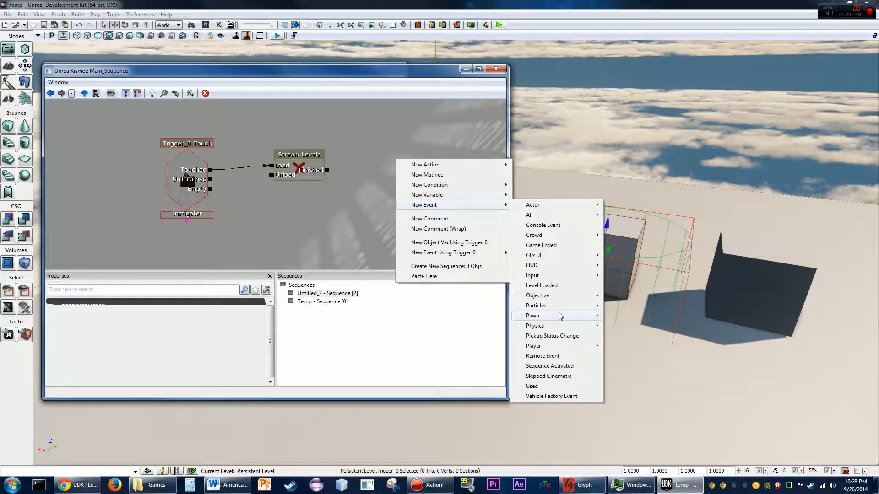
pyautogui.click(545, 285)
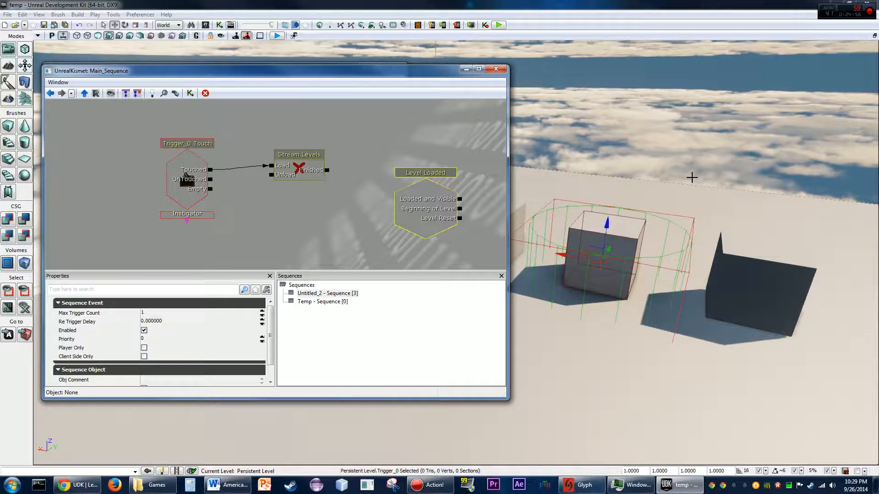
pyautogui.moveTo(459, 208); pyautogui.dragTo(381, 209)
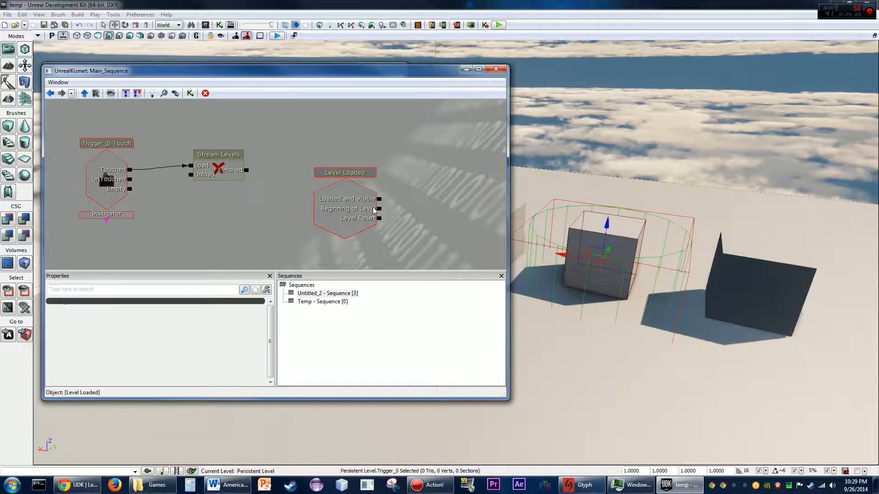
pyautogui.moveTo(379, 210); pyautogui.dragTo(476, 189)
pyautogui.moveTo(379, 199); pyautogui.dragTo(453, 173)
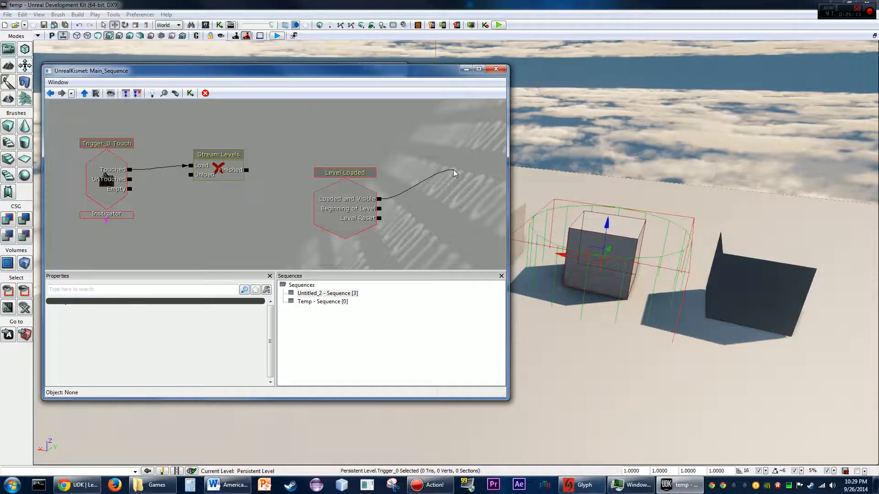
pyautogui.moveTo(454, 173); pyautogui.dragTo(454, 174)
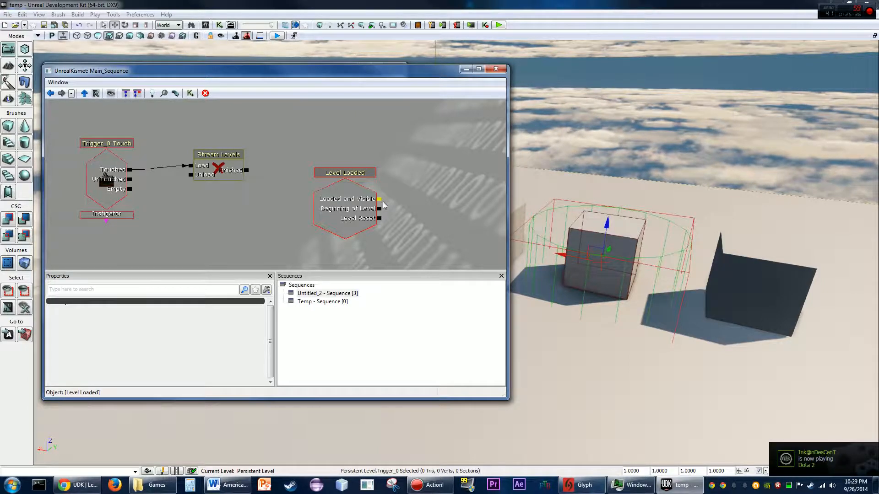
pyautogui.click(346, 197)
pyautogui.press('Delete')
# - Add a new entry to the Stream Levels action's Levels list
pyautogui.moveTo(277, 148); pyautogui.dragTo(440, 134)
pyautogui.click(373, 151)
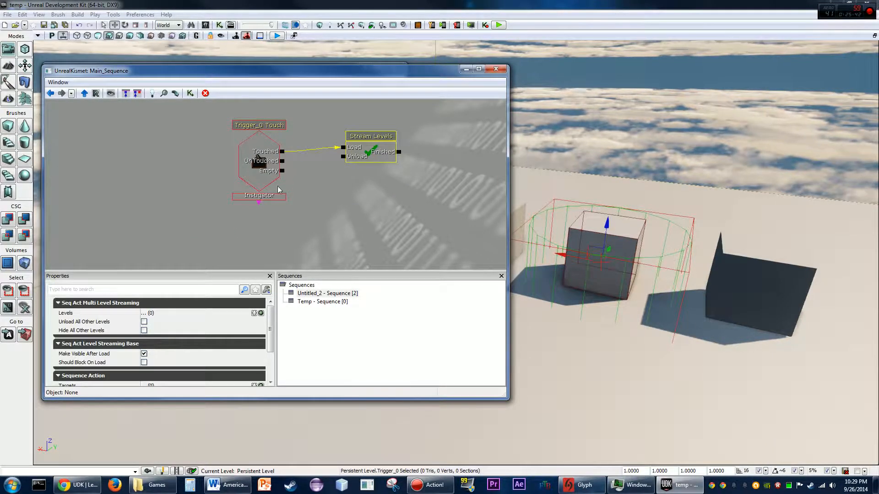
pyautogui.click(478, 68)
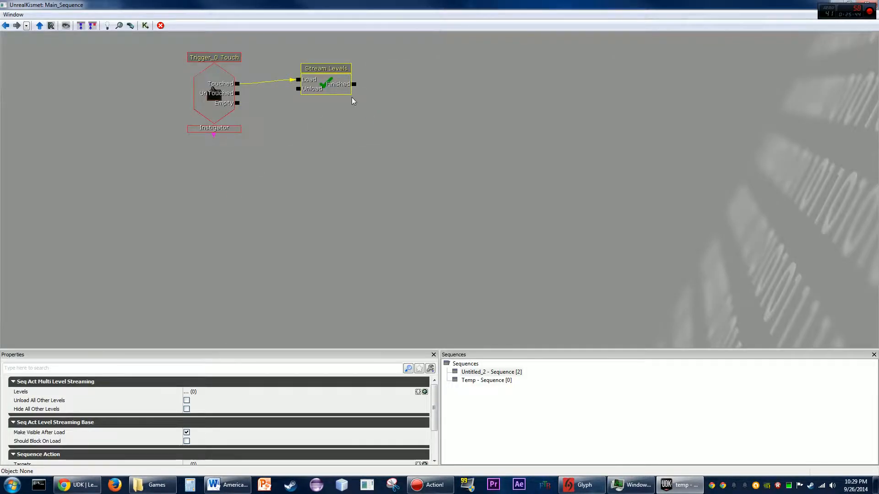
pyautogui.moveTo(284, 142); pyautogui.dragTo(408, 188)
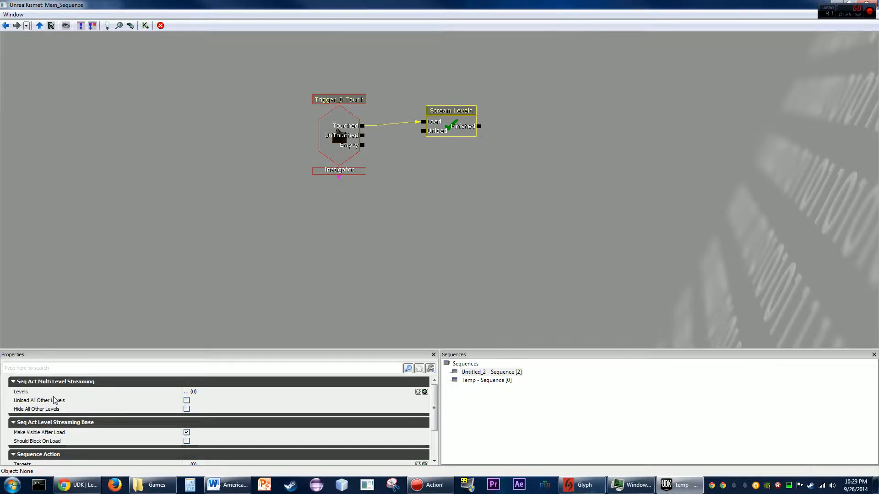
pyautogui.click(425, 392)
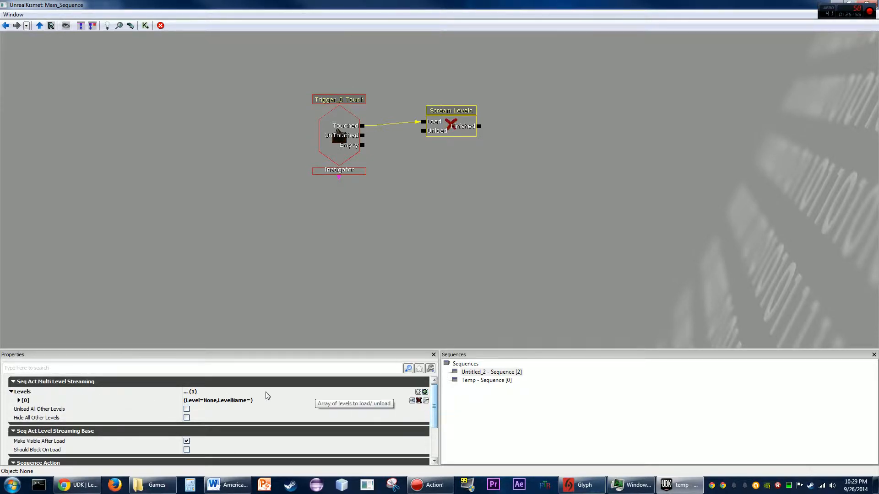
pyautogui.click(19, 400)
# - Set the new entry's Level Name to Temp
pyautogui.click(200, 412)
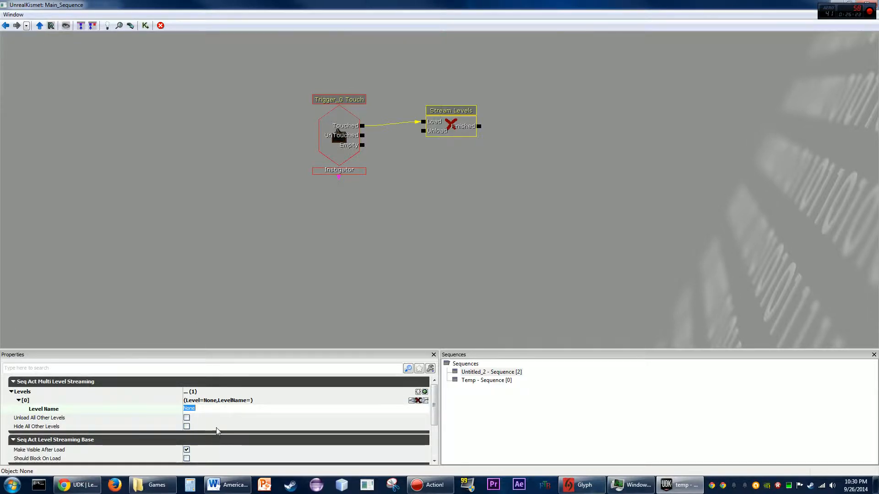
pyautogui.click(352, 265)
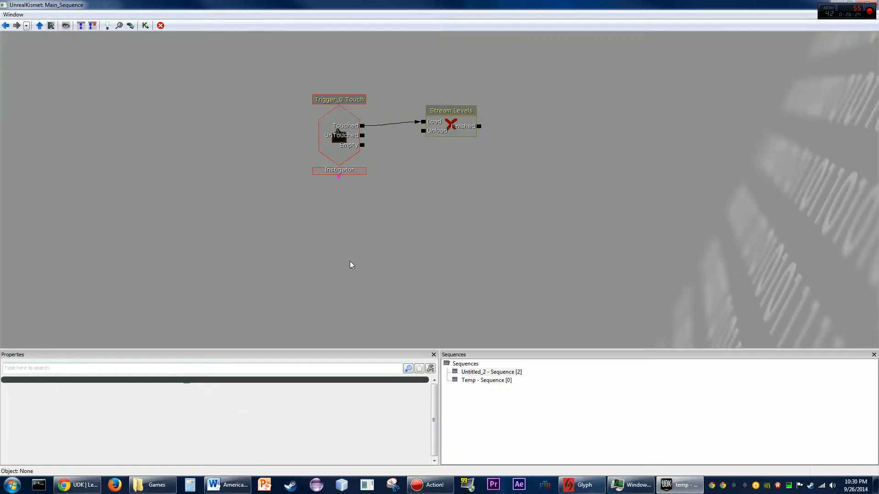
pyautogui.click(456, 128)
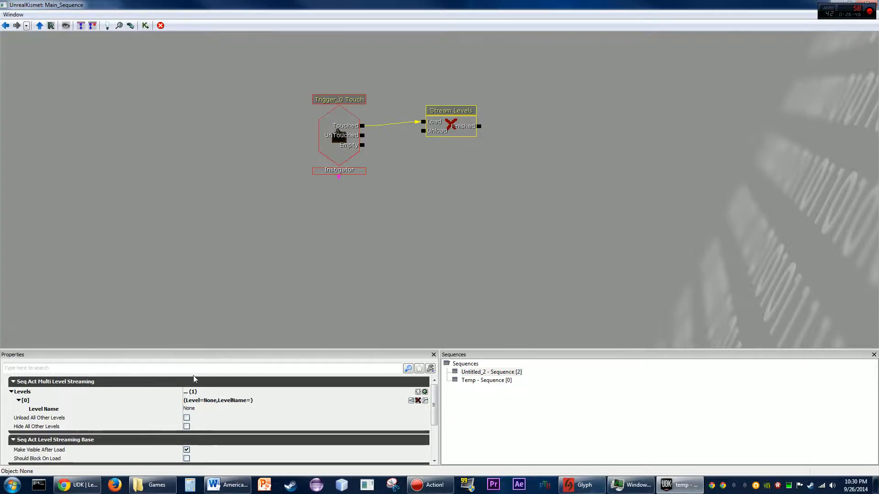
pyautogui.click(197, 409)
pyautogui.write('Temp')
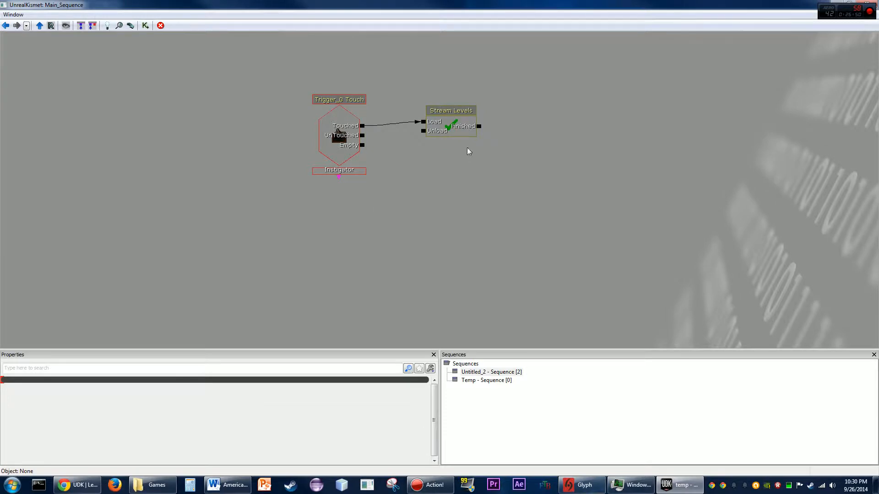
pyautogui.click(459, 129)
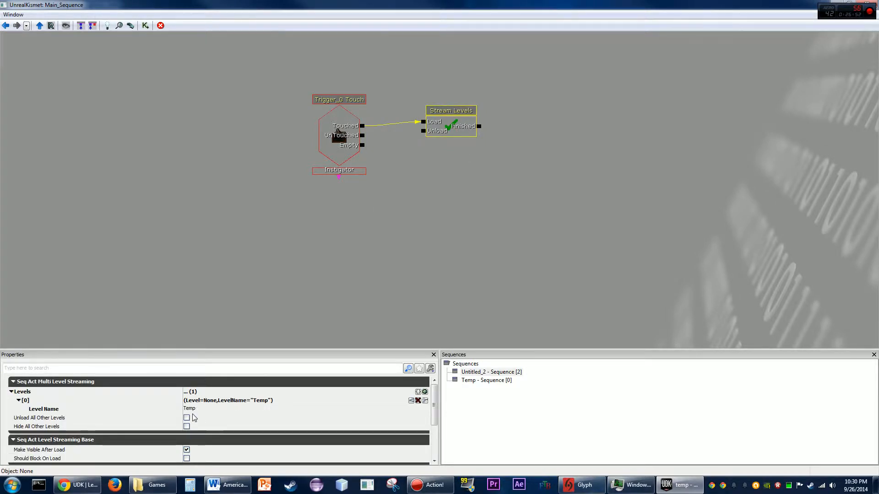
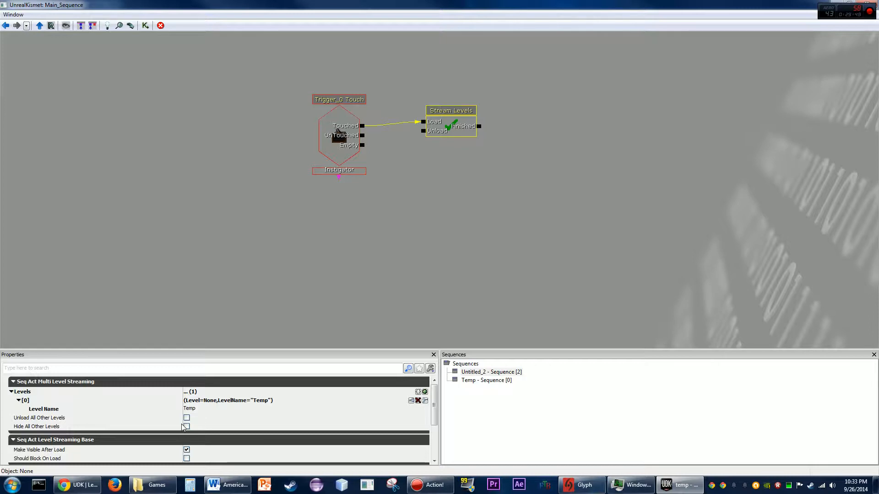
# - Review the Stream Levels action's and Touch event's properties in the Kismet properties panel
pyautogui.moveTo(438, 403); pyautogui.dragTo(434, 423)
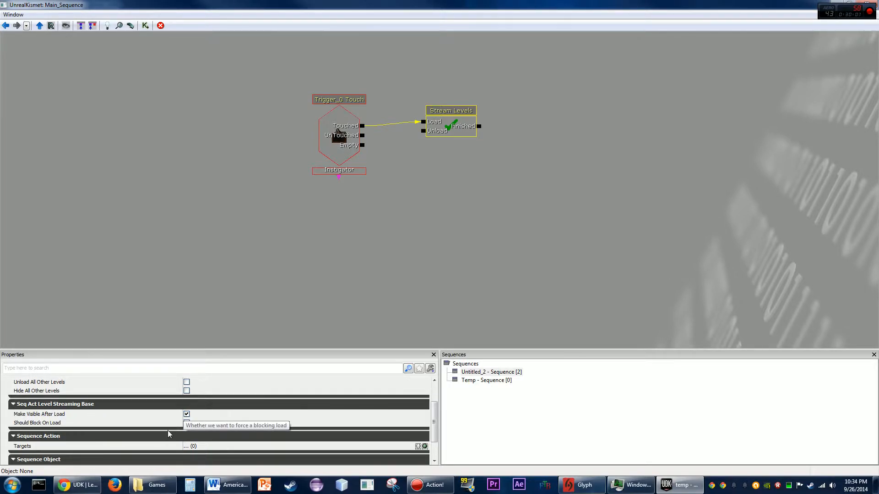
pyautogui.scroll(-3, 433, 422)
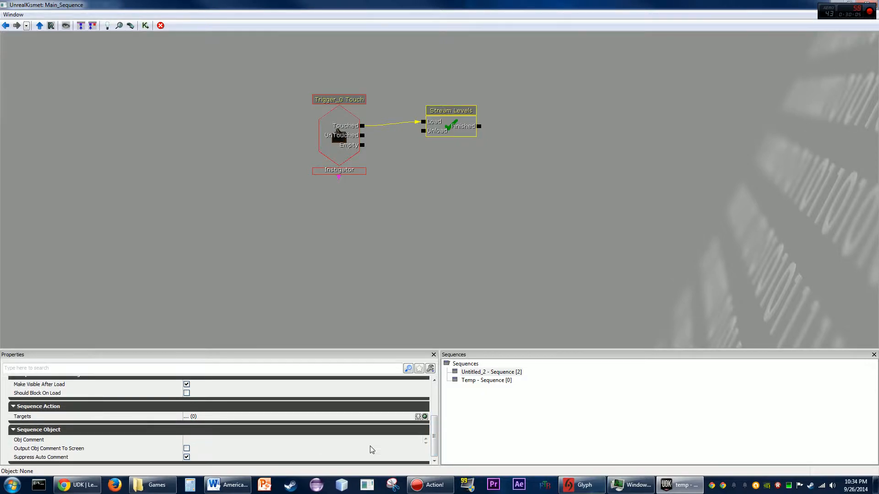
pyautogui.moveTo(434, 442); pyautogui.dragTo(432, 410)
pyautogui.scroll(-3, 126, 394)
pyautogui.scroll(-1, 126, 394)
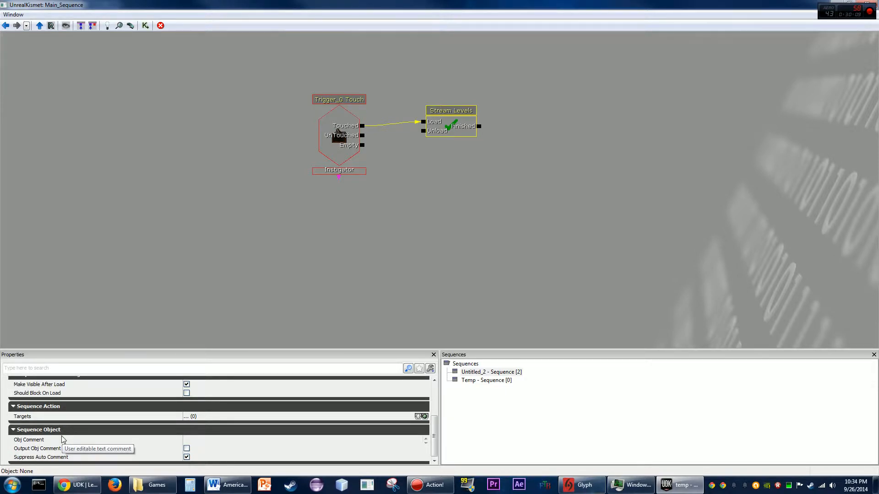
pyautogui.scroll(1, 69, 445)
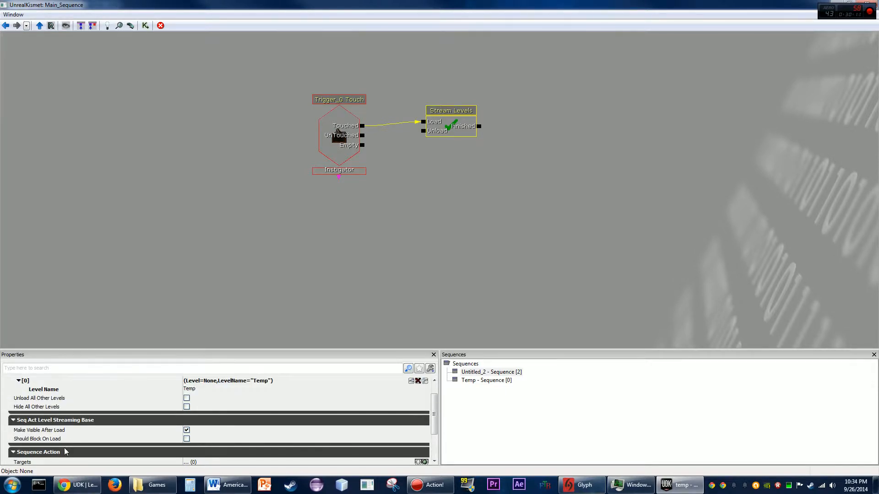
pyautogui.scroll(-3, 68, 446)
pyautogui.scroll(3, 71, 440)
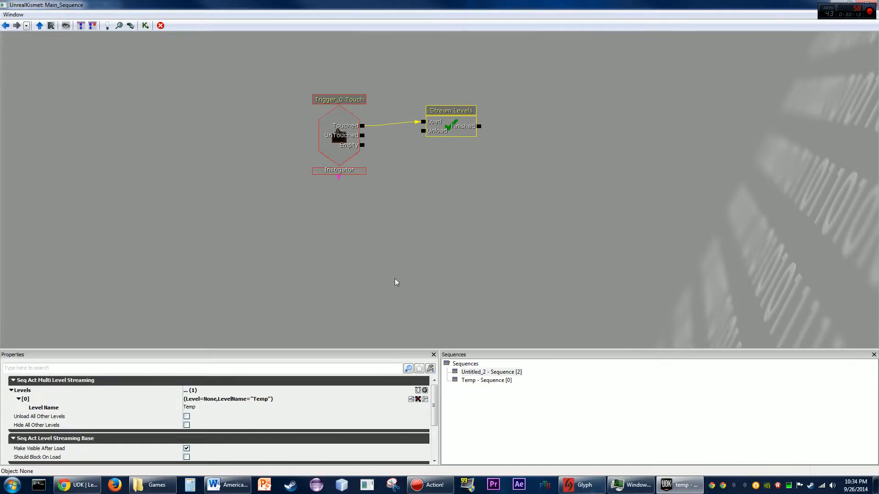
pyautogui.click(328, 176)
pyautogui.scroll(-3, 180, 339)
pyautogui.scroll(3, 302, 287)
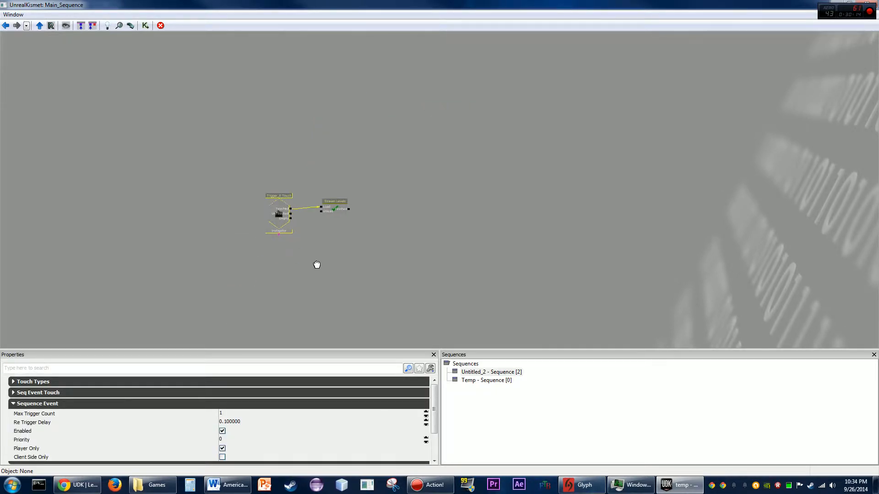
pyautogui.click(350, 185)
pyautogui.scroll(2, 300, 225)
pyautogui.scroll(-3, 279, 256)
pyautogui.scroll(4, 192, 265)
pyautogui.moveTo(190, 262); pyautogui.dragTo(351, 222)
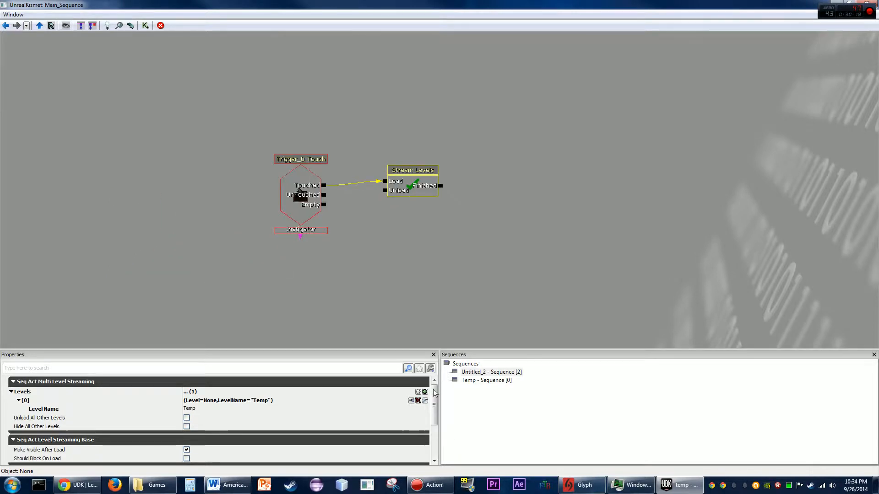
pyautogui.moveTo(434, 412); pyautogui.dragTo(433, 451)
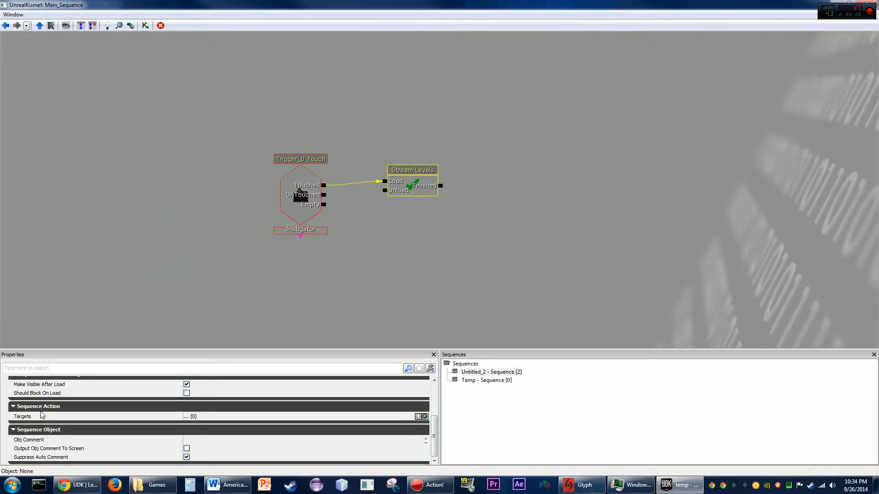
pyautogui.scroll(5, 434, 431)
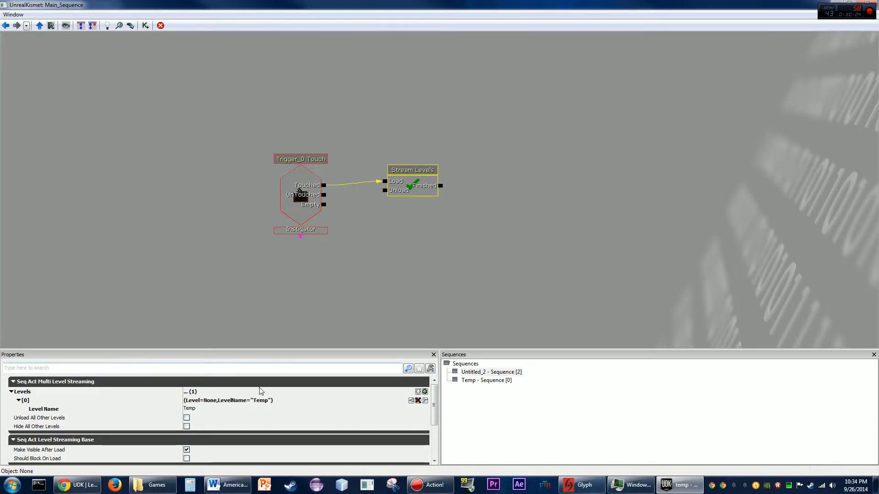
# - Connect the trigger's Empty output to the Stream Levels action's Unload input
pyautogui.moveTo(367, 240); pyautogui.dragTo(369, 254)
pyautogui.click(323, 217)
pyautogui.moveTo(325, 219); pyautogui.dragTo(385, 205)
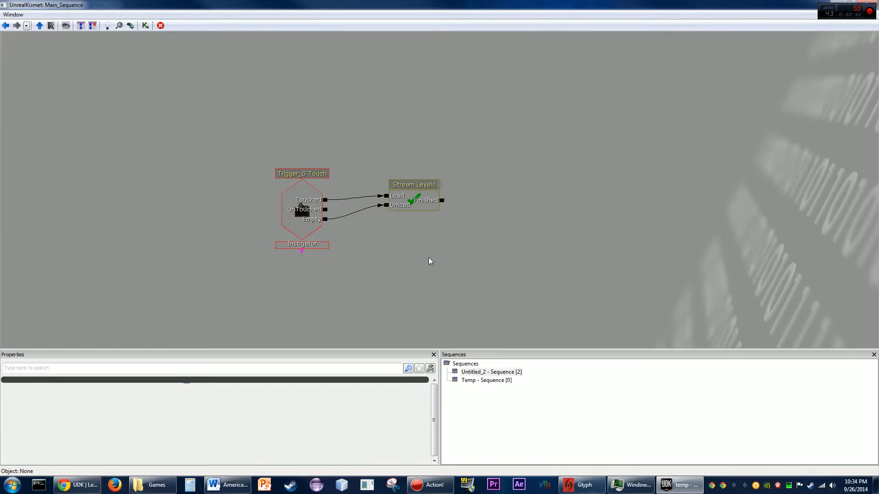
# - Close Kismet and the Levels window, then play the level in the editor and walk around the trigger area
pyautogui.click(868, 4)
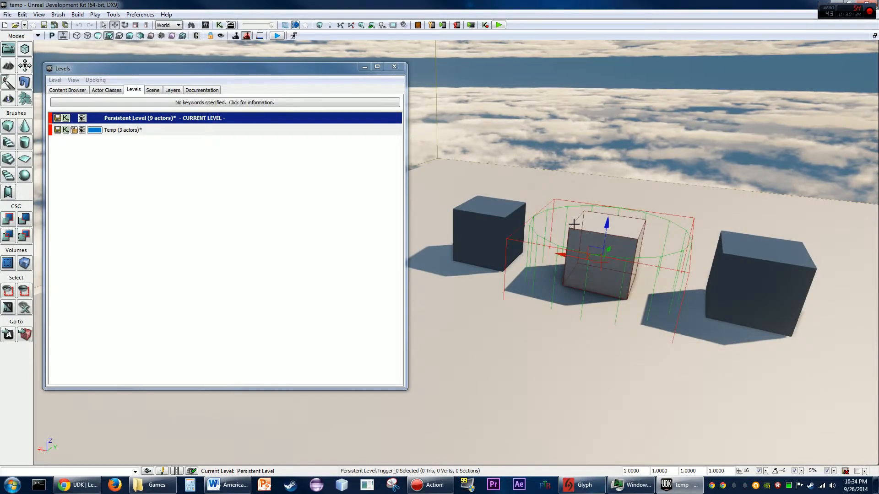
pyautogui.click(394, 66)
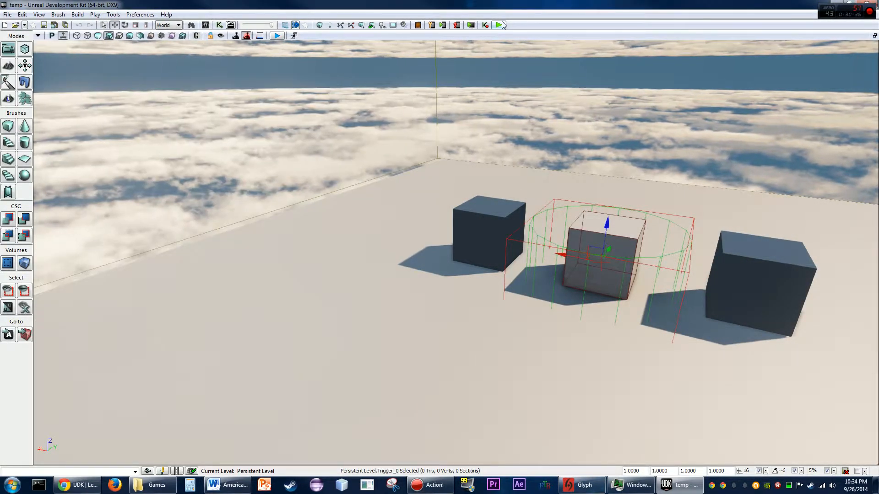
pyautogui.click(499, 25)
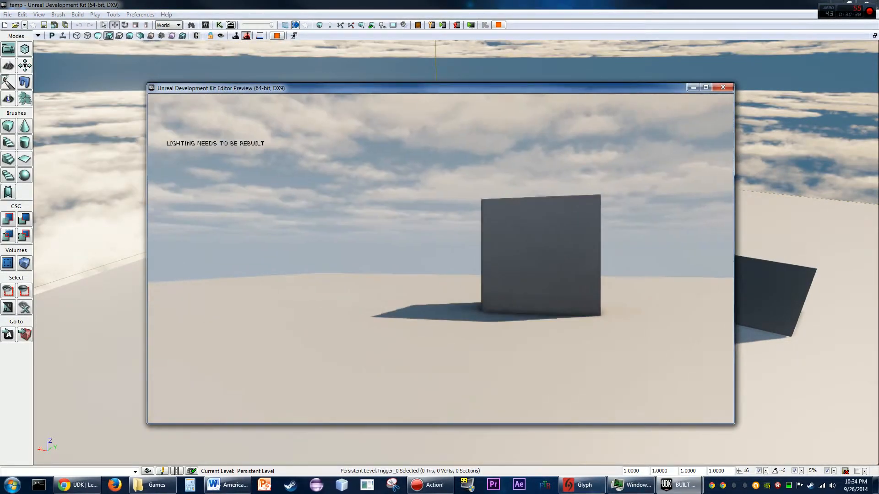
pyautogui.press('w')
pyautogui.press('s')
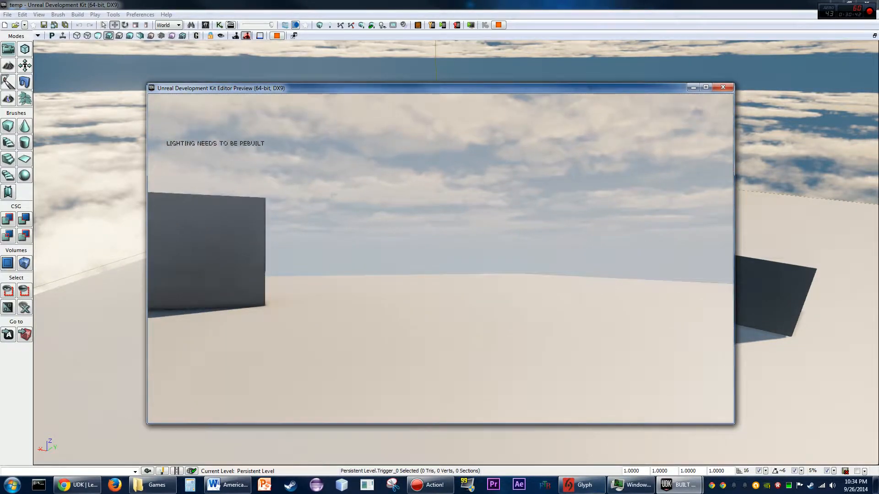
pyautogui.press('w')
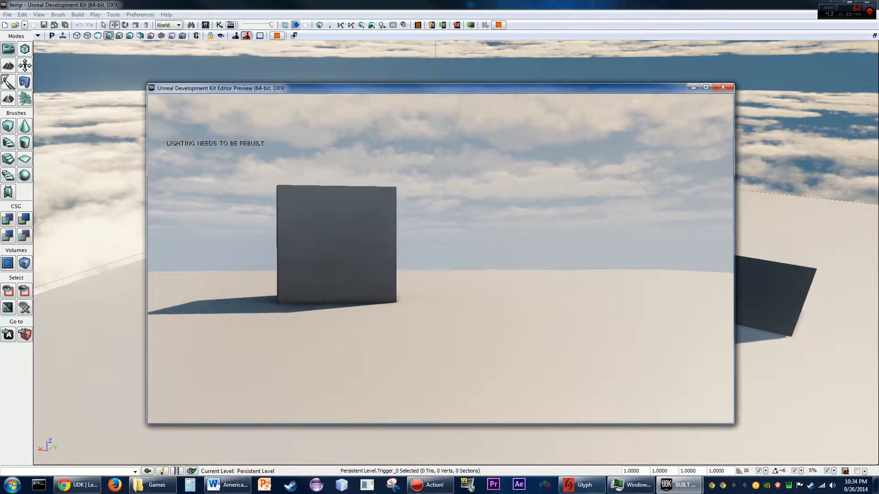
pyautogui.press('w')
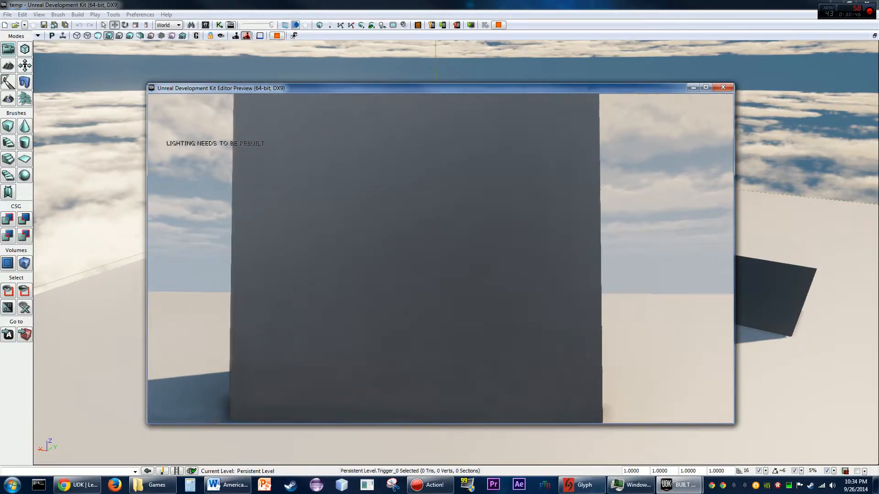
pyautogui.press('s')
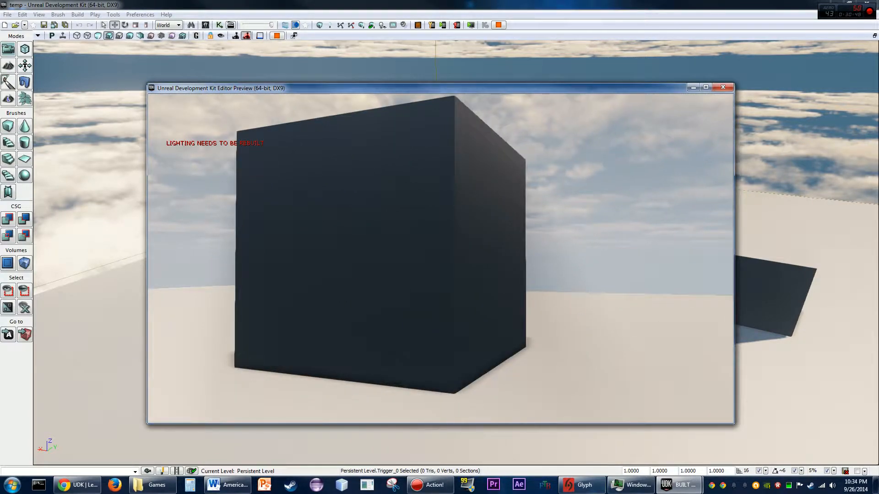
pyautogui.press('w')
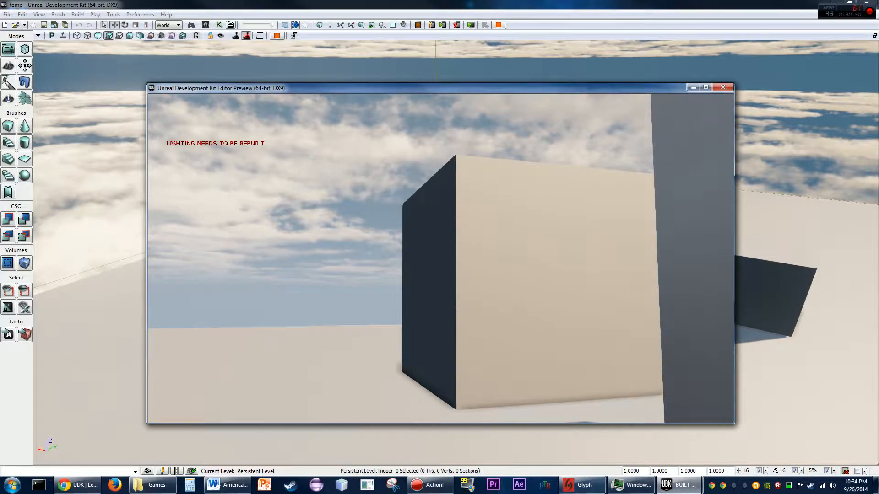
pyautogui.press('s')
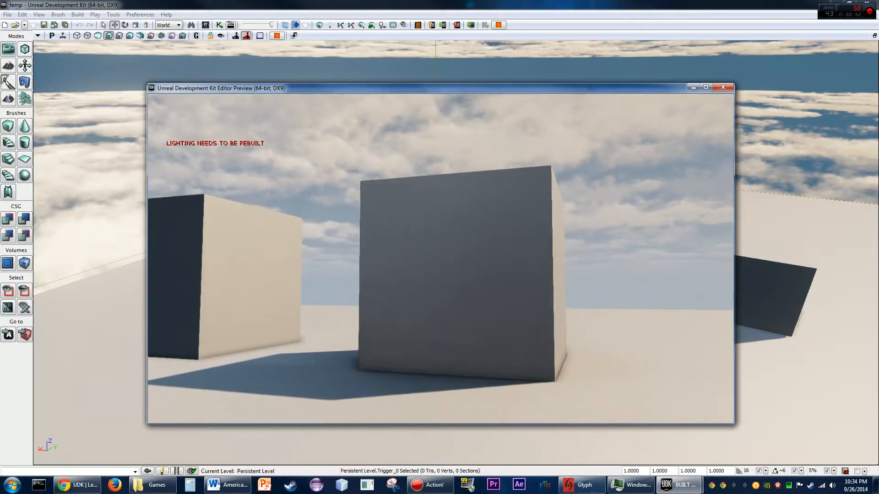
pyautogui.press('s')
pyautogui.press('Escape')
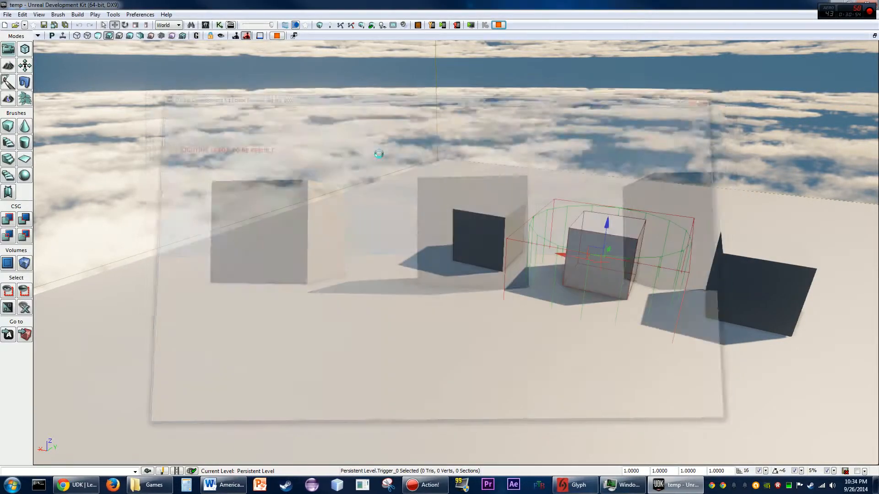
# - Reopen Kismet and set the Touch event's Max Trigger Count to 0, then close Kismet
pyautogui.click(219, 25)
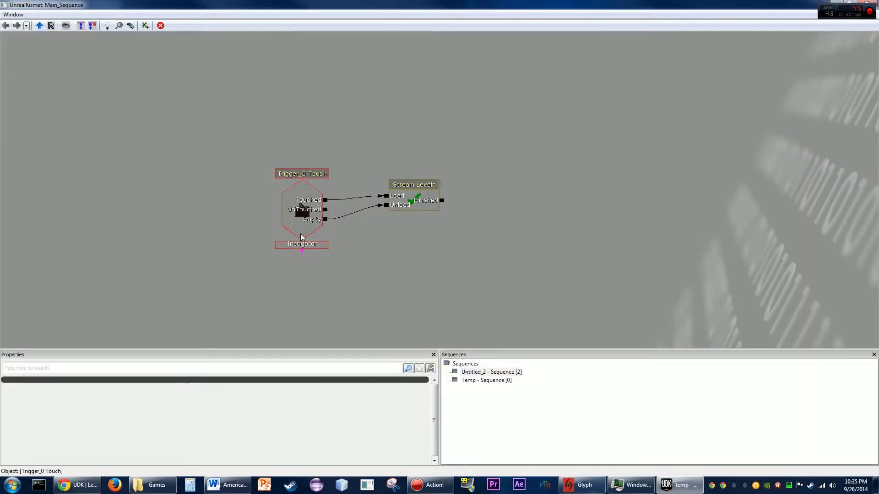
pyautogui.click(302, 237)
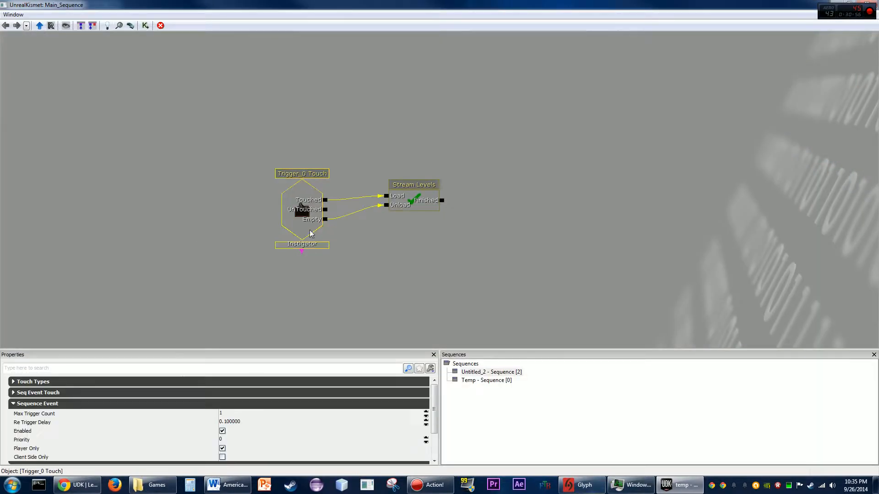
pyautogui.click(237, 411)
pyautogui.write('0')
pyautogui.moveTo(480, 256); pyautogui.dragTo(485, 254)
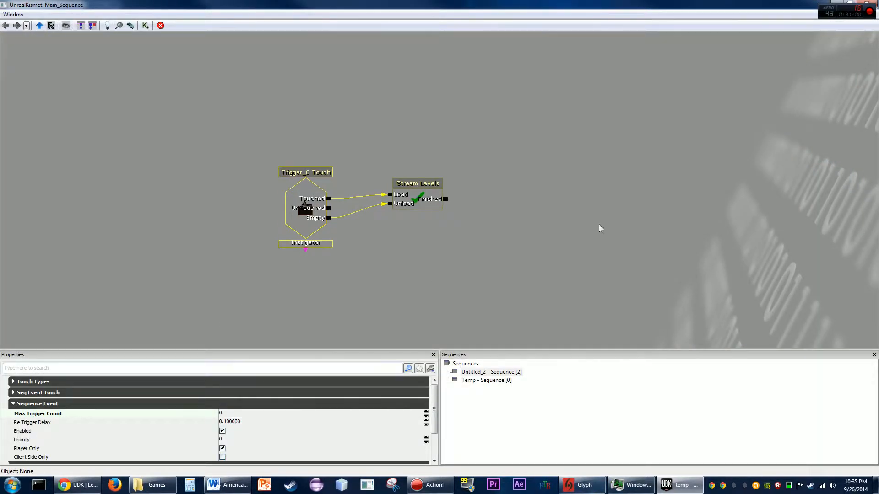
pyautogui.click(877, 2)
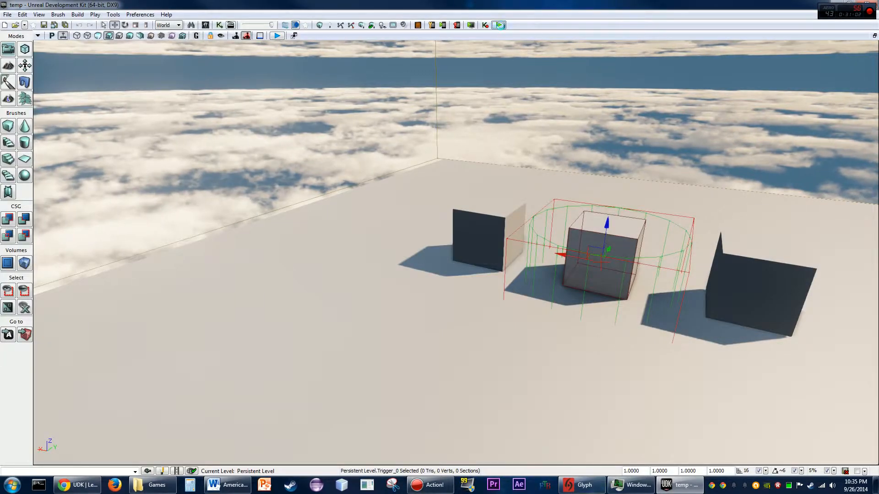
# - Play the level in the editor again and walk toward the trigger to test the streaming
pyautogui.click(499, 26)
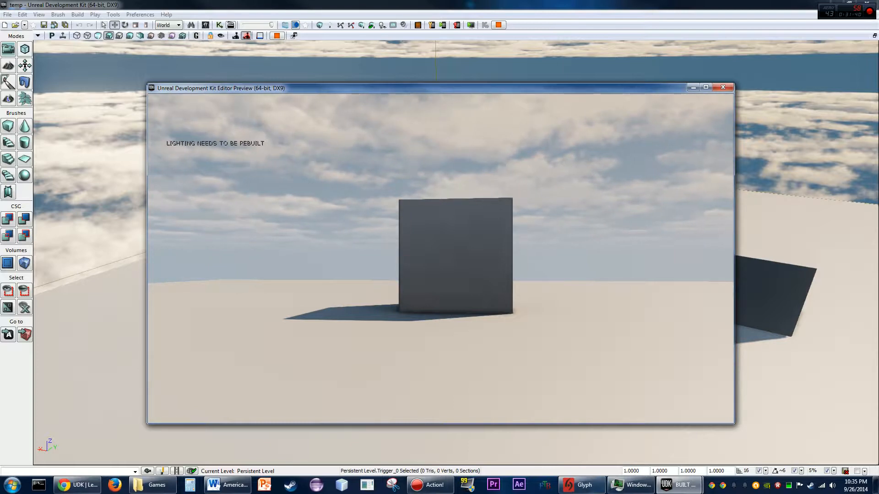
pyautogui.press('w')
pyautogui.press('w')
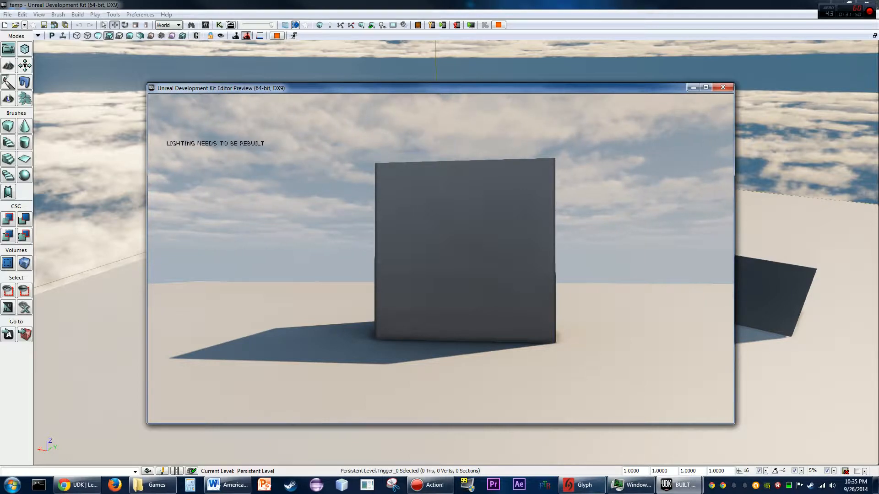
pyautogui.press('w')
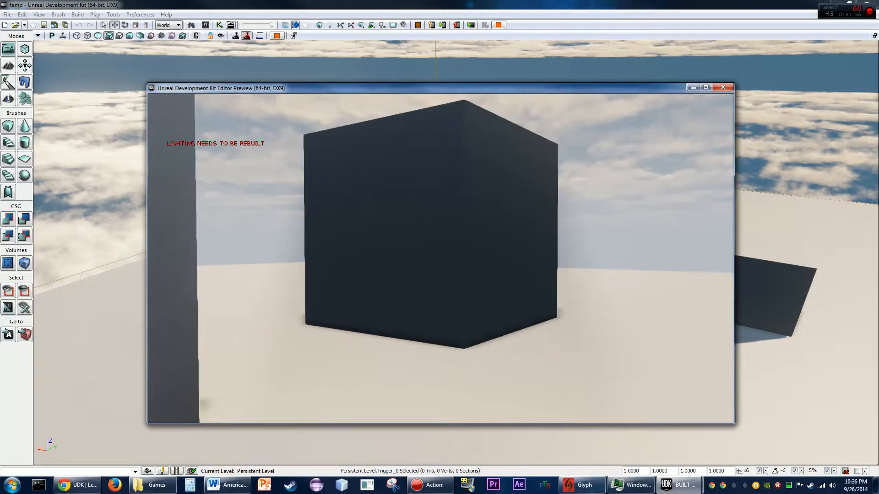
pyautogui.press('w')
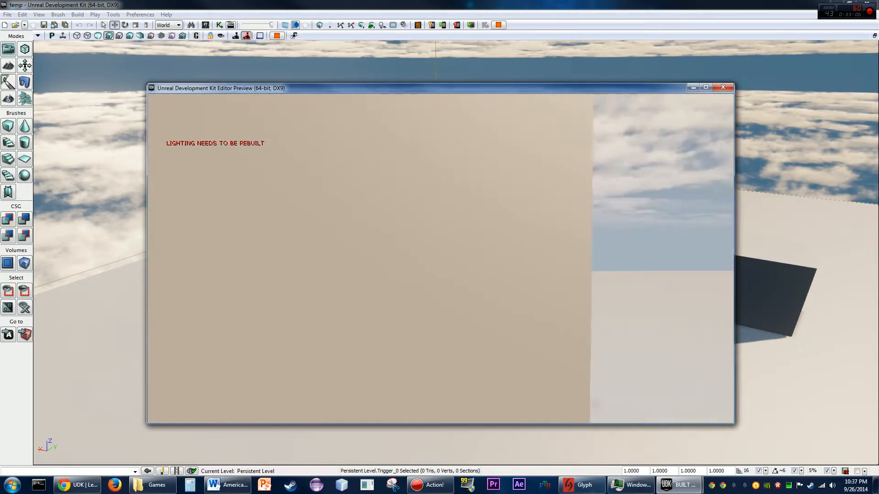
pyautogui.press('Escape')
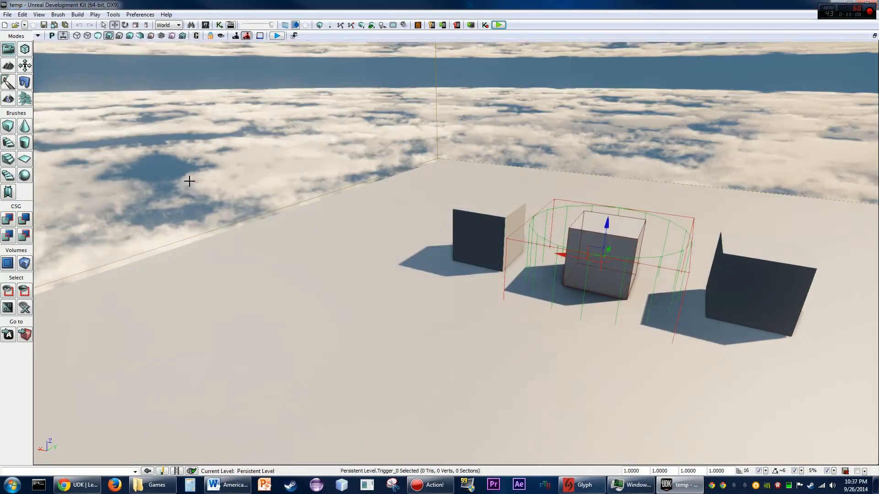
# - Open the trigger's properties and set its Collision Radius to 500
pyautogui.moveTo(509, 259); pyautogui.dragTo(549, 257, button='right')
pyautogui.scroll(7, 510, 259)
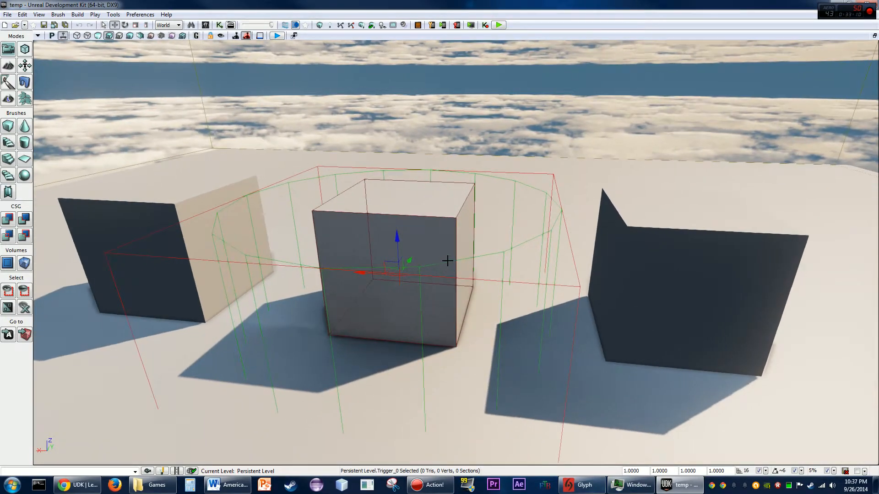
pyautogui.doubleClick(445, 265)
pyautogui.click(222, 96)
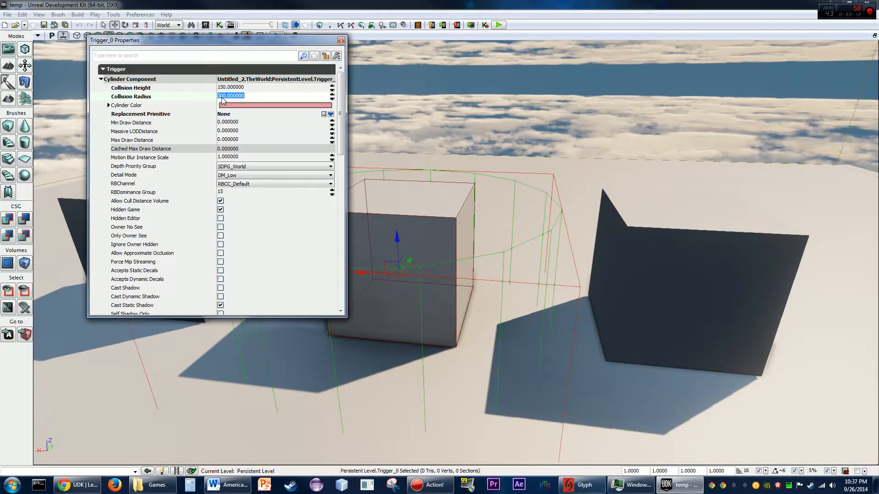
pyautogui.write('500')
pyautogui.press('Return')
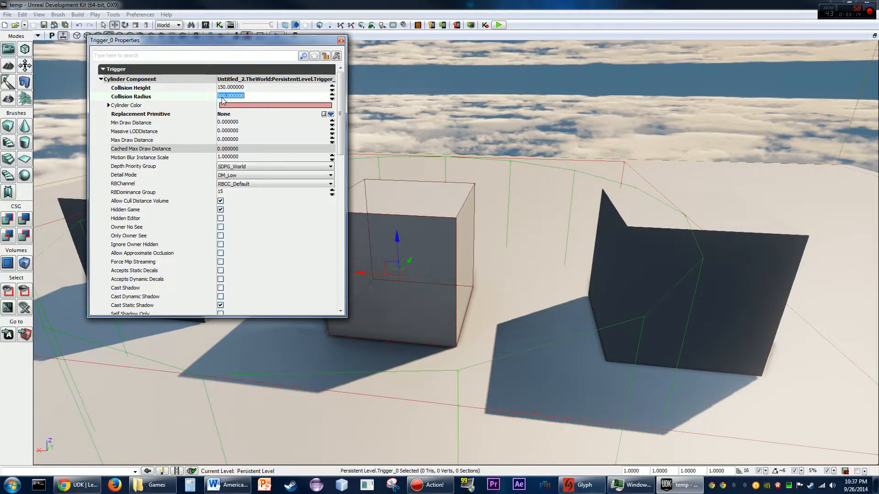
pyautogui.click(341, 40)
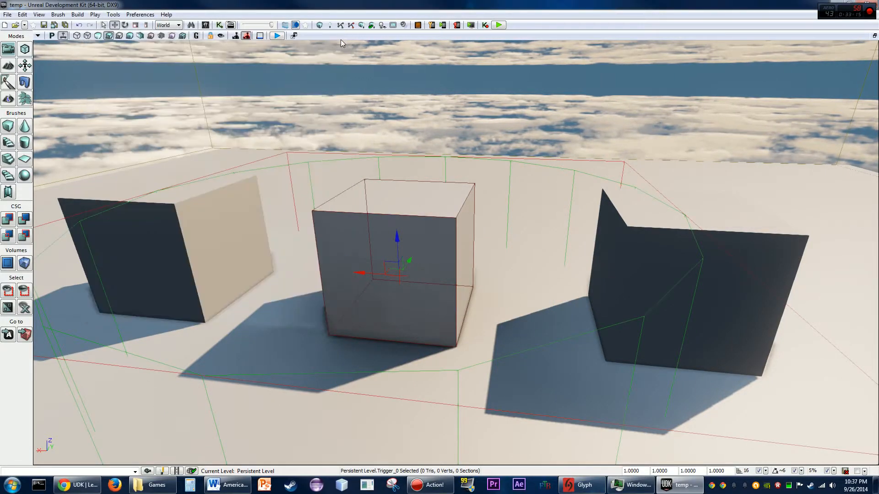
# - Play the level in the editor and walk into the trigger area to test the streaming
pyautogui.click(498, 25)
pyautogui.press('w')
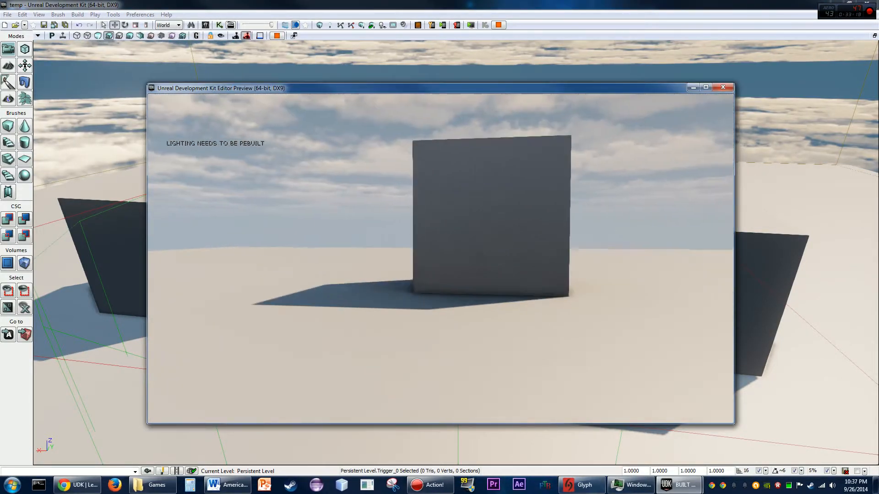
pyautogui.press('w')
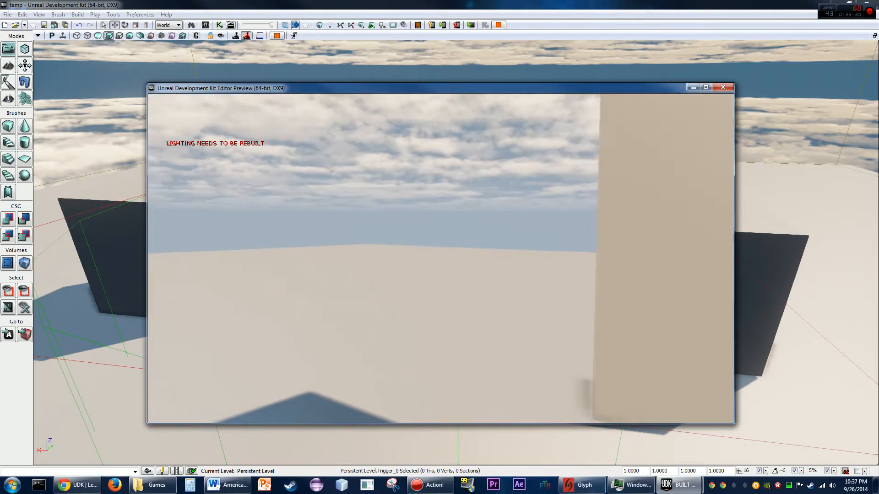
pyautogui.press('s')
pyautogui.press('s')
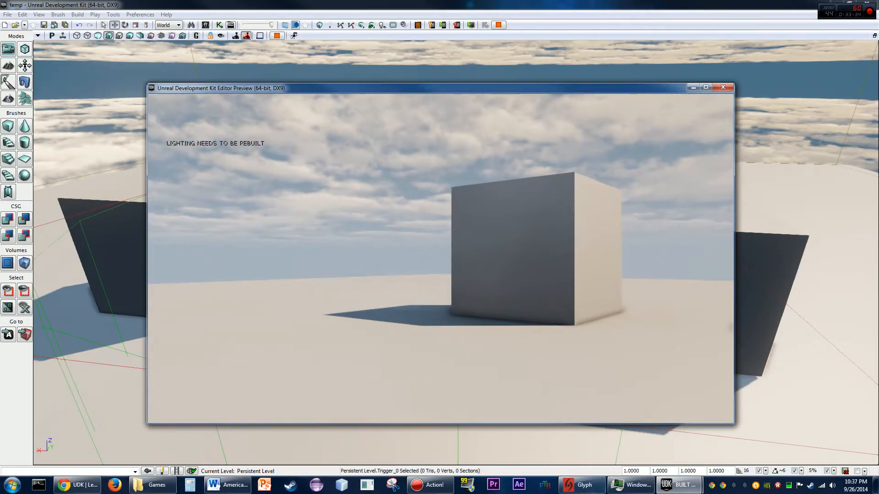
pyautogui.press('Escape')
pyautogui.moveTo(527, 220); pyautogui.dragTo(513, 212, button='right')
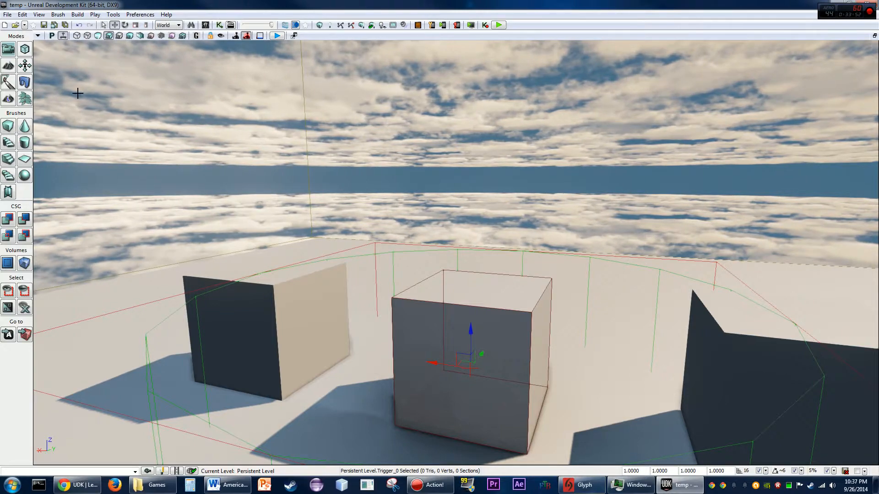
# - Switch the viewport to fullscreen and open the Levels window maximized
pyautogui.click(39, 14)
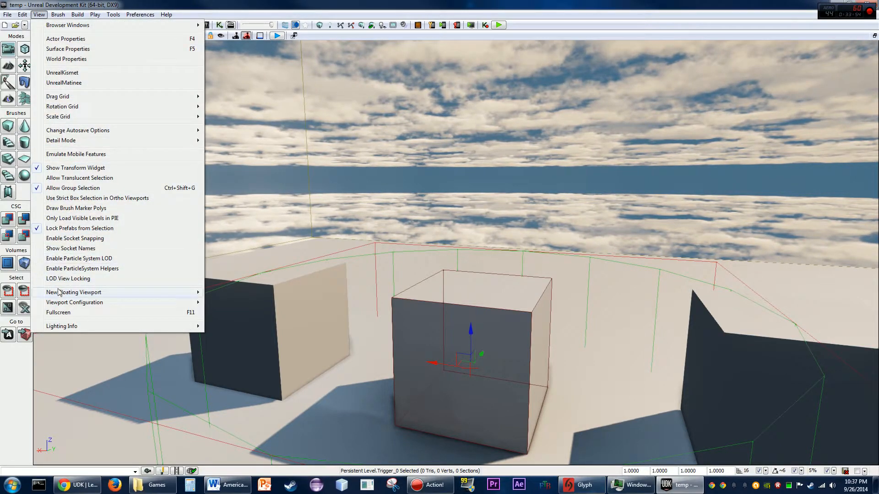
pyautogui.click(69, 314)
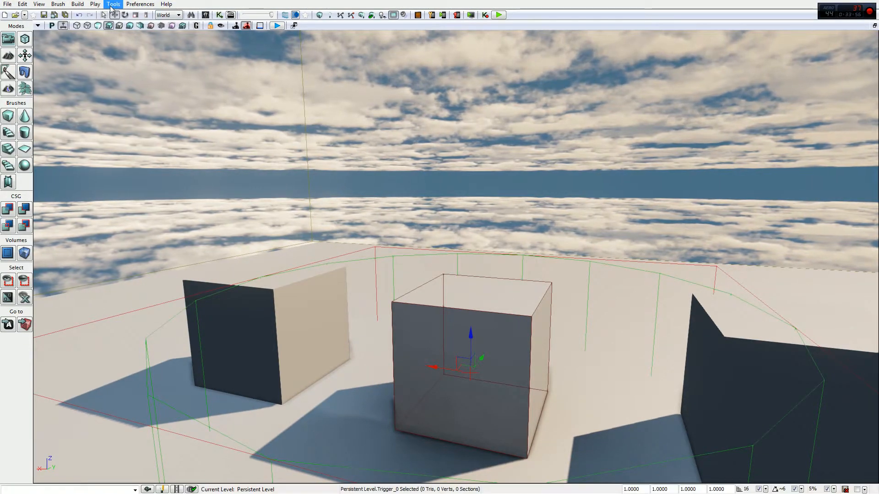
pyautogui.click(205, 15)
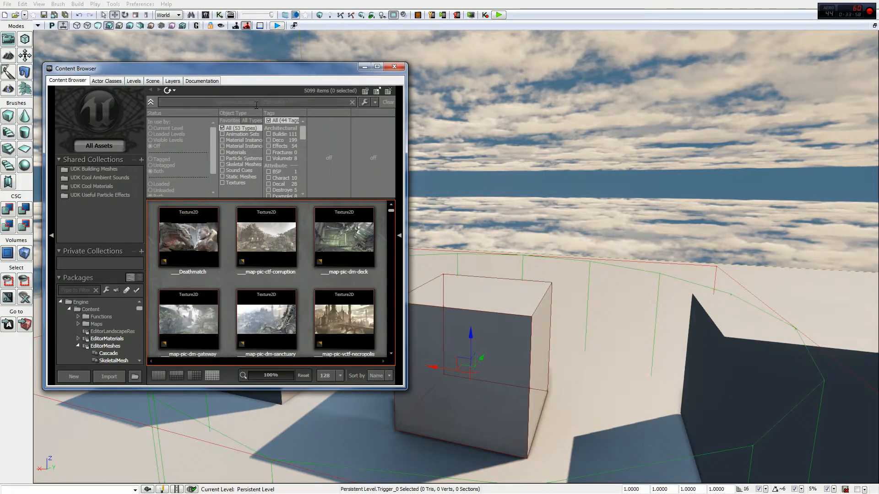
pyautogui.click(133, 90)
pyautogui.click(377, 66)
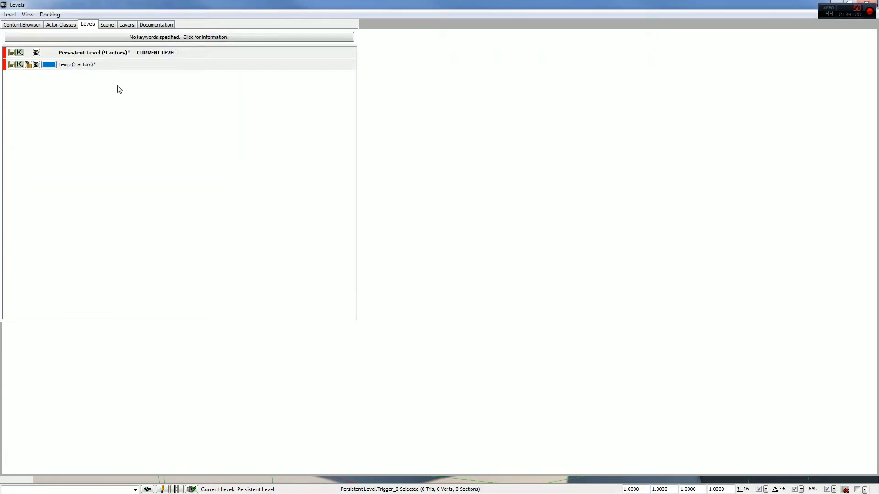
# - Remove the Temp level from the world, proceeding despite its Kismet references, and save the map as temp2
pyautogui.click(9, 14)
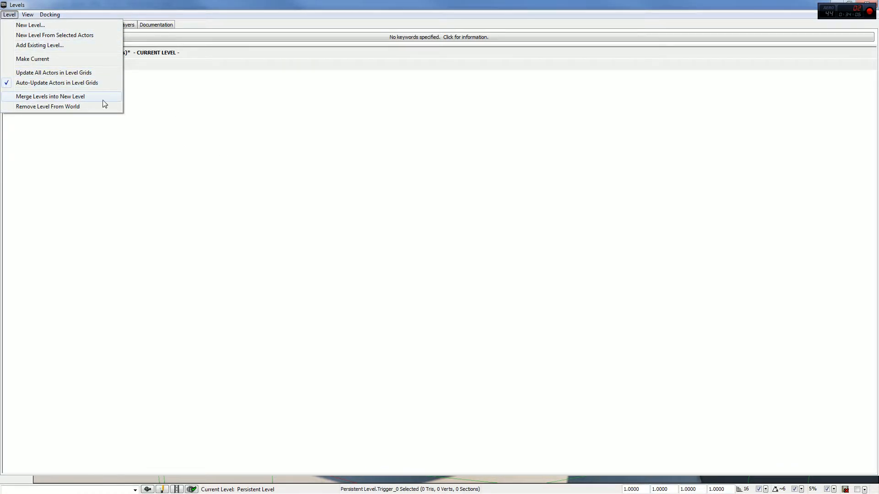
pyautogui.click(141, 102)
pyautogui.click(108, 66)
pyautogui.click(9, 15)
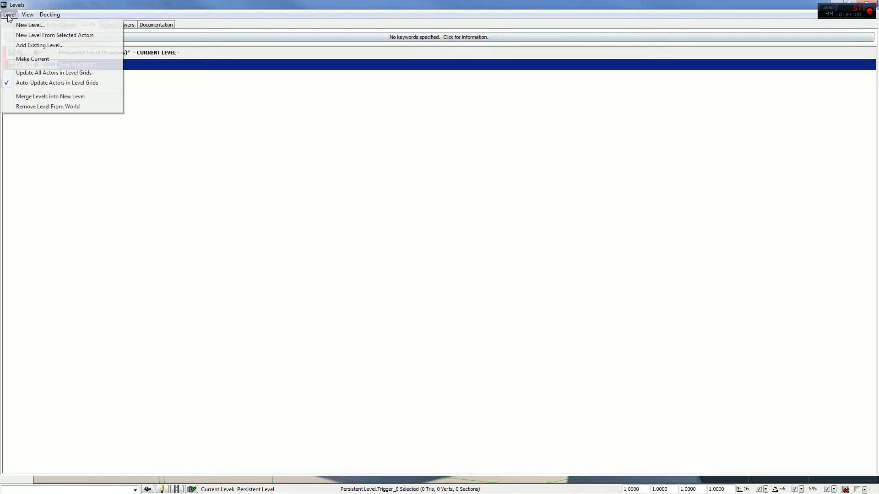
pyautogui.click(55, 110)
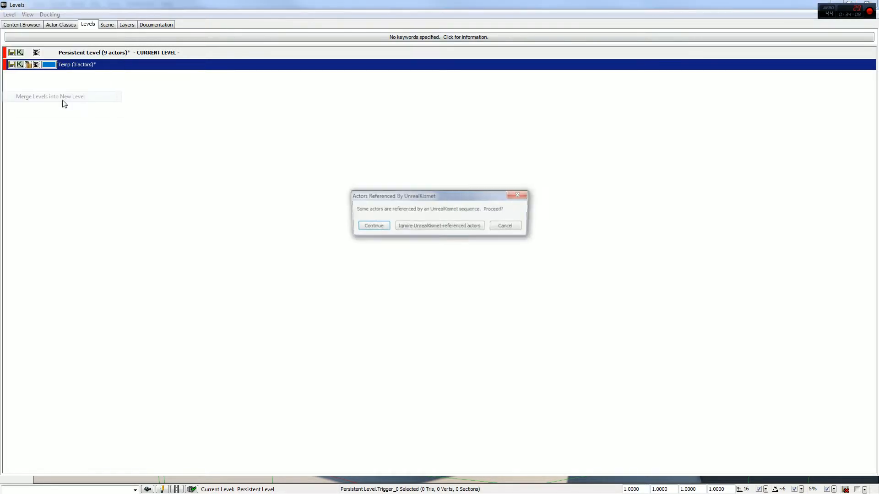
pyautogui.click(371, 226)
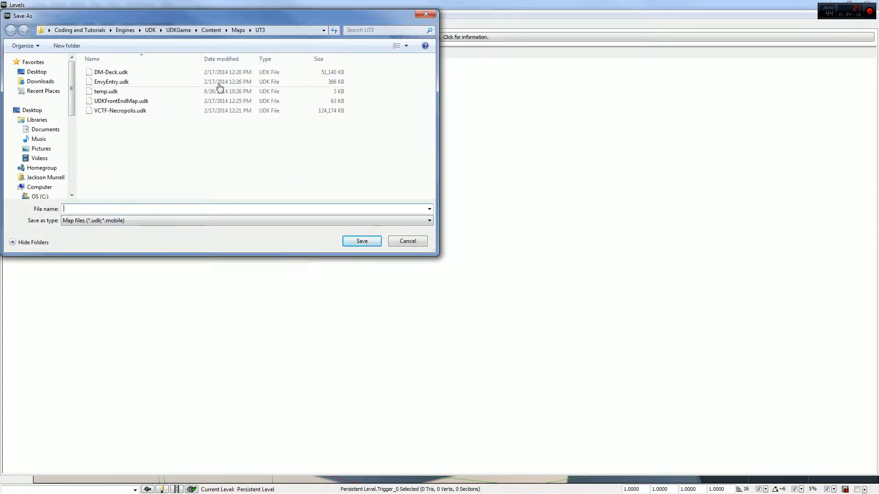
pyautogui.write('temp2')
pyautogui.click(372, 242)
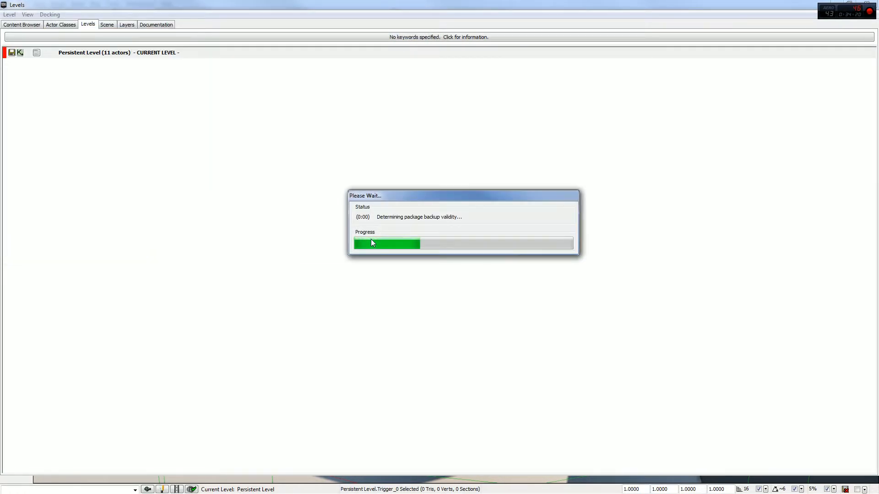
# - Play the level in the editor again and walk forward through the trigger area
pyautogui.click(113, 53)
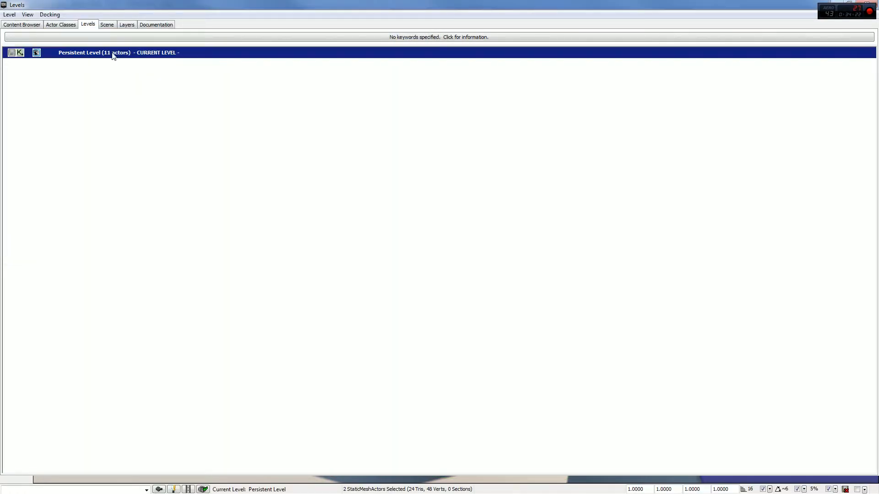
pyautogui.moveTo(324, 3); pyautogui.dragTo(240, 256)
pyautogui.moveTo(485, 183); pyautogui.dragTo(500, 192, button='right')
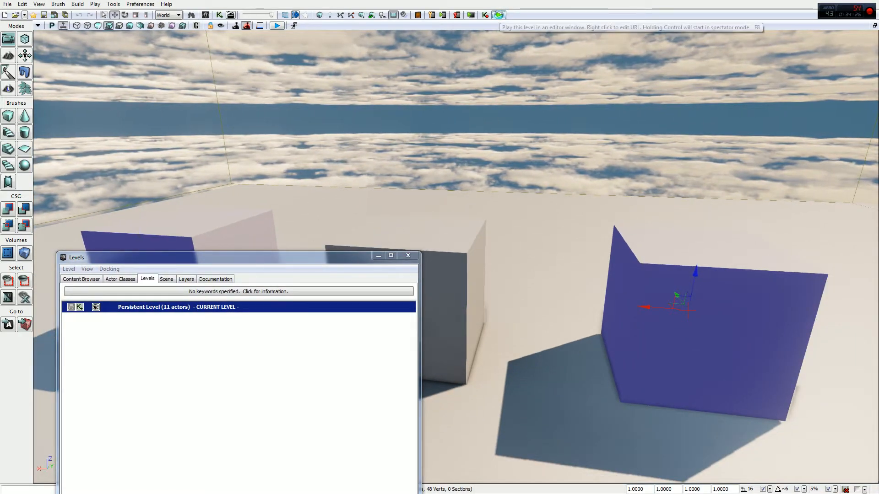
pyautogui.click(498, 15)
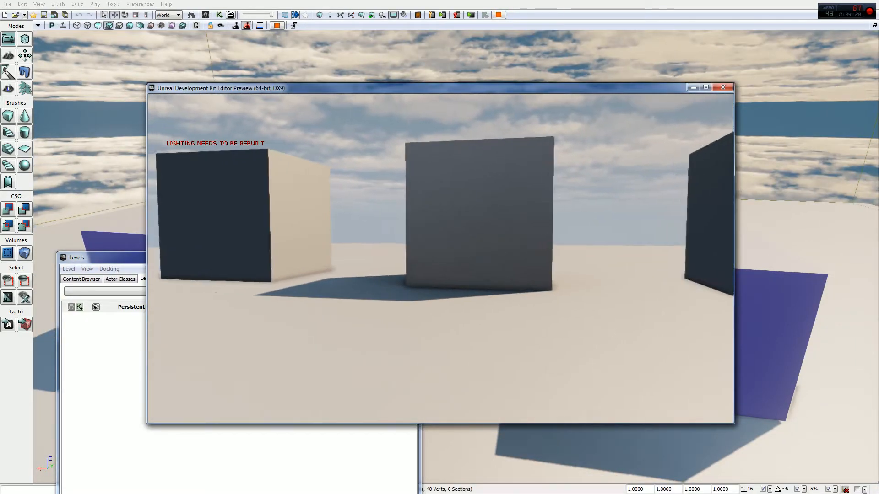
pyautogui.press('w')
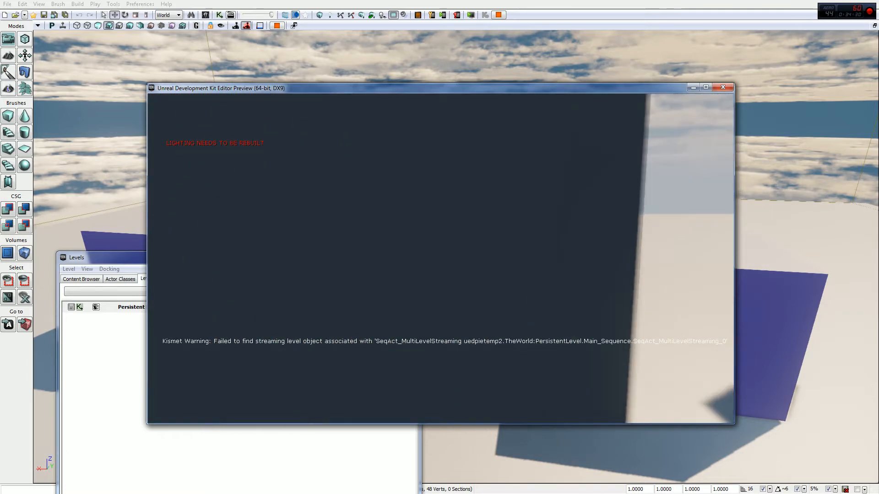
pyautogui.press('w')
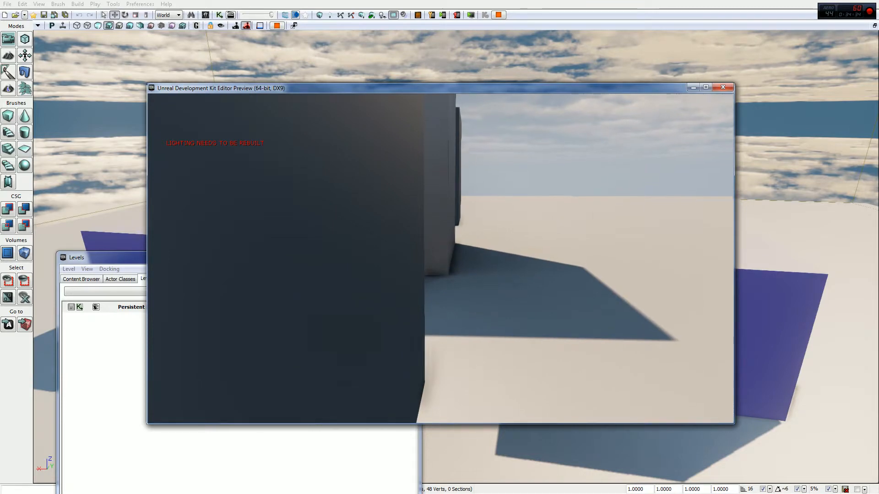
pyautogui.press('w')
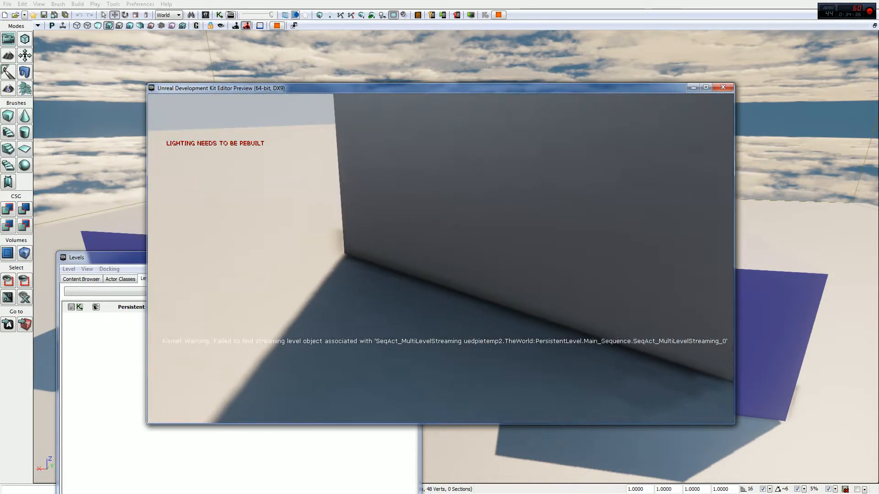
pyautogui.press('w')
pyautogui.press('w')
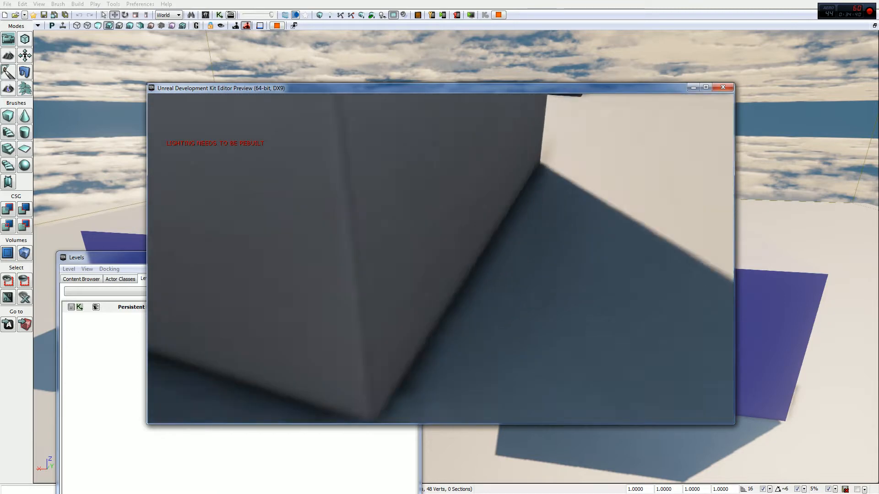
pyautogui.press('Escape')
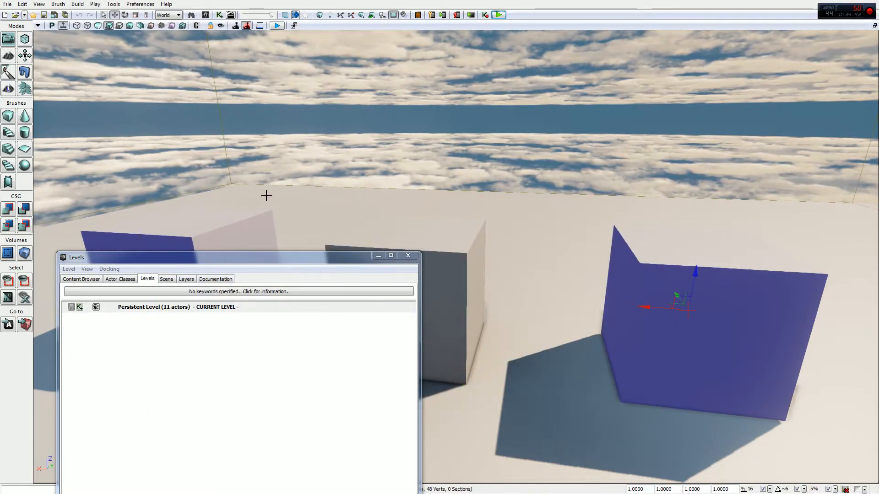
# - Open Kismet, delete the Trigger_0 Touch event and the Stream Levels action, and close Kismet
pyautogui.click(219, 15)
pyautogui.click(417, 200)
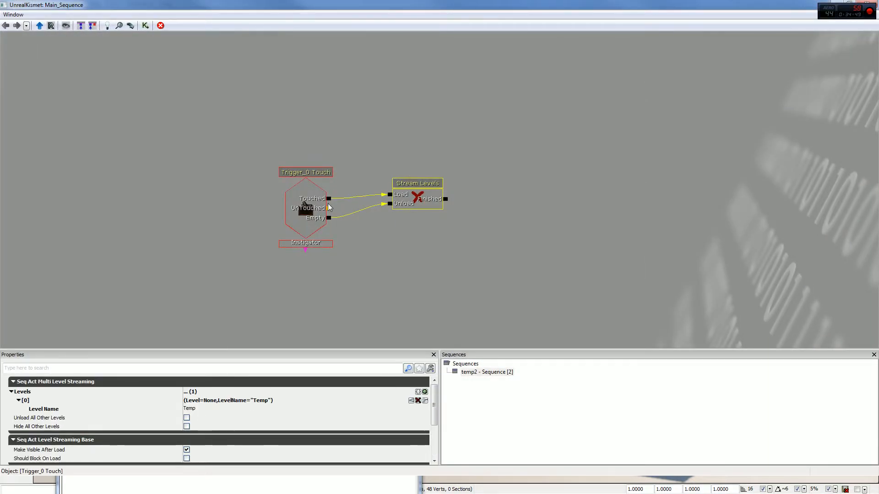
pyautogui.click(310, 203)
pyautogui.press('Delete')
pyautogui.click(415, 200)
pyautogui.press('Delete')
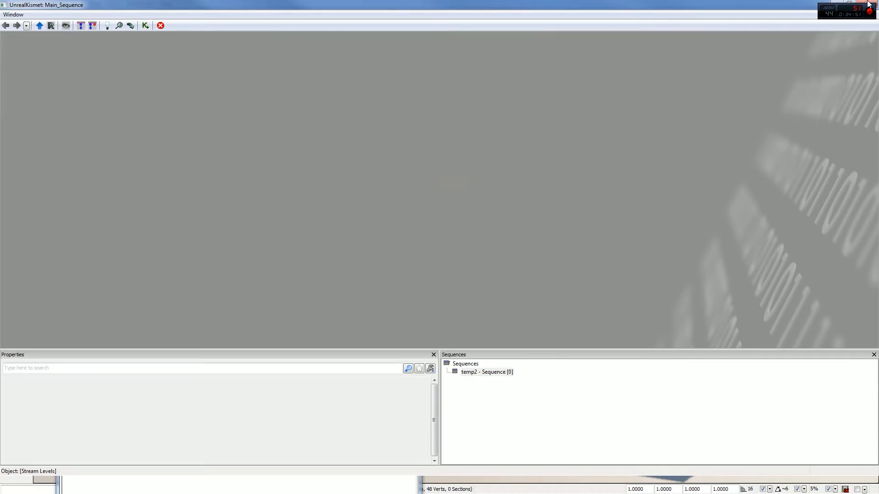
pyautogui.click(866, 13)
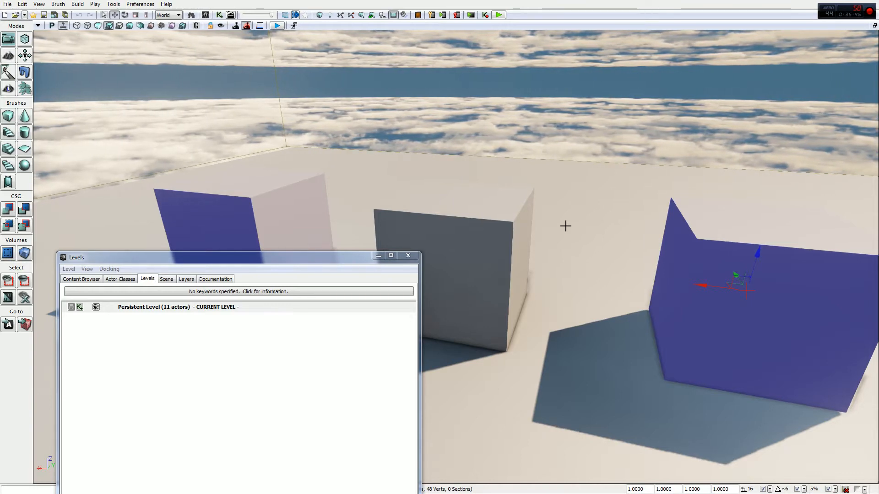
# - Select the right-hand box and create a new level from it, saving it as temp
pyautogui.moveTo(325, 257); pyautogui.dragTo(421, 75)
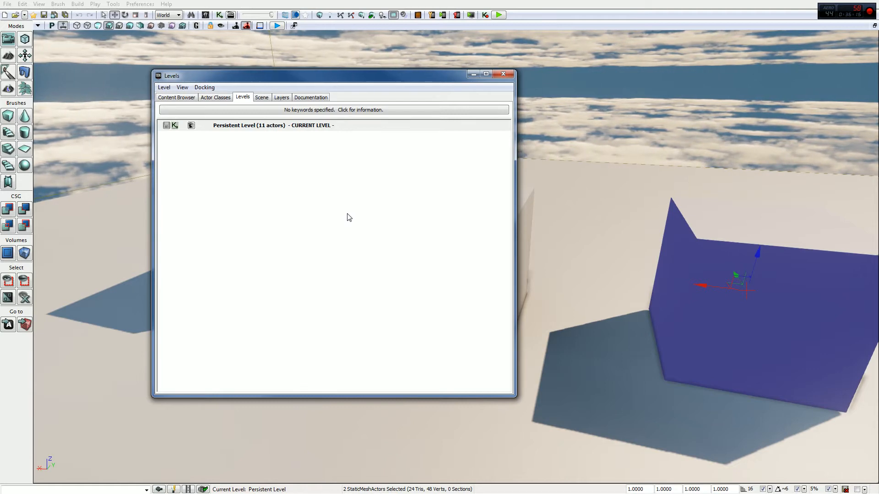
pyautogui.click(717, 245)
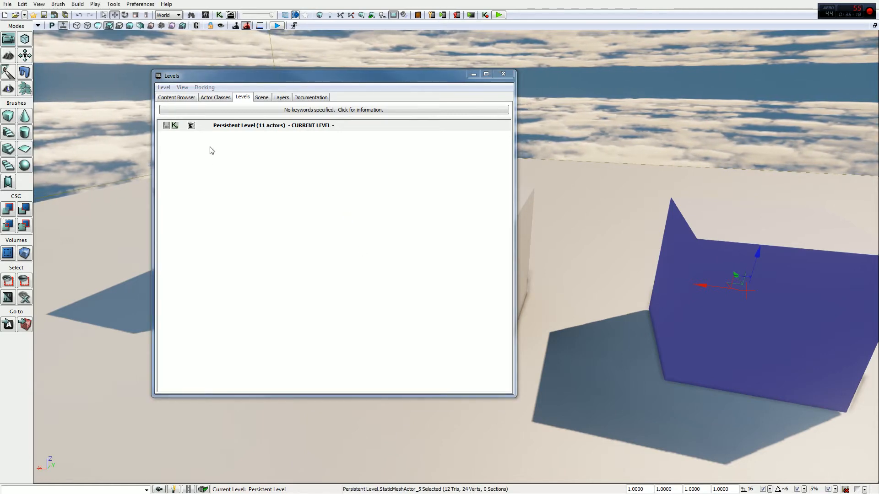
pyautogui.click(164, 87)
pyautogui.click(238, 132)
pyautogui.click(157, 92)
pyautogui.click(361, 241)
pyautogui.click(471, 245)
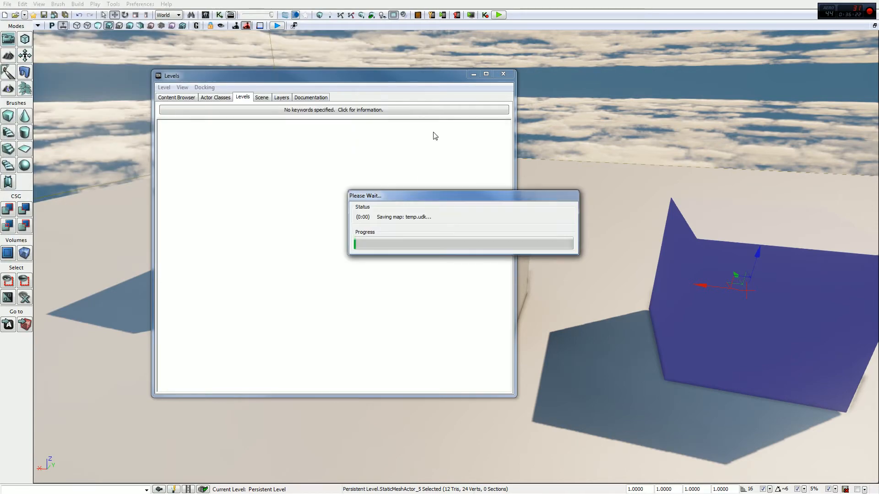
pyautogui.click(493, 263)
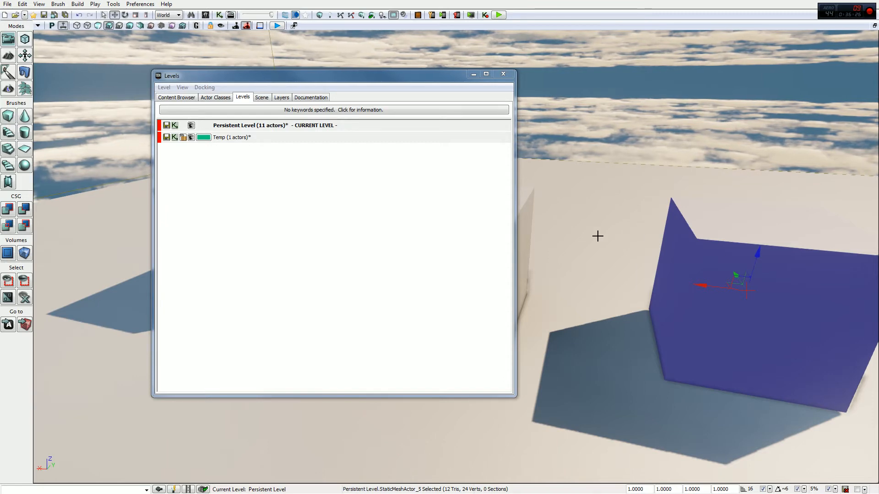
# - Make Temp the current level and open the selected box's properties
pyautogui.doubleClick(223, 140)
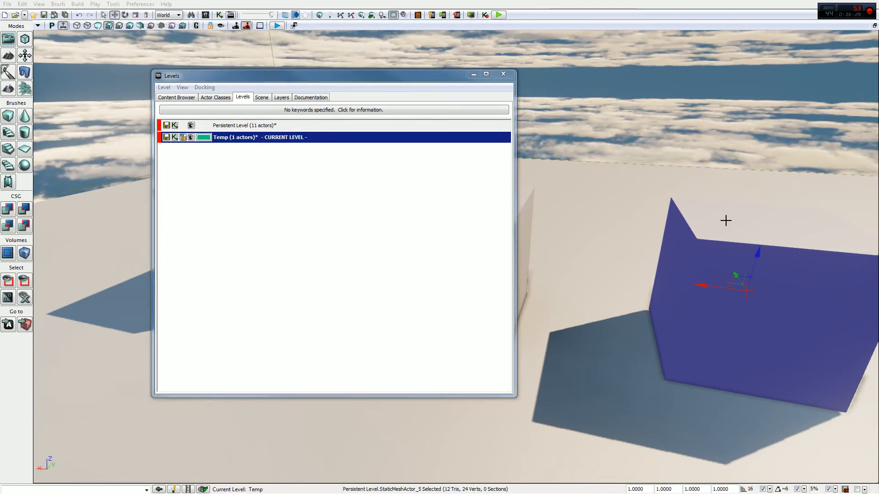
pyautogui.press('F4')
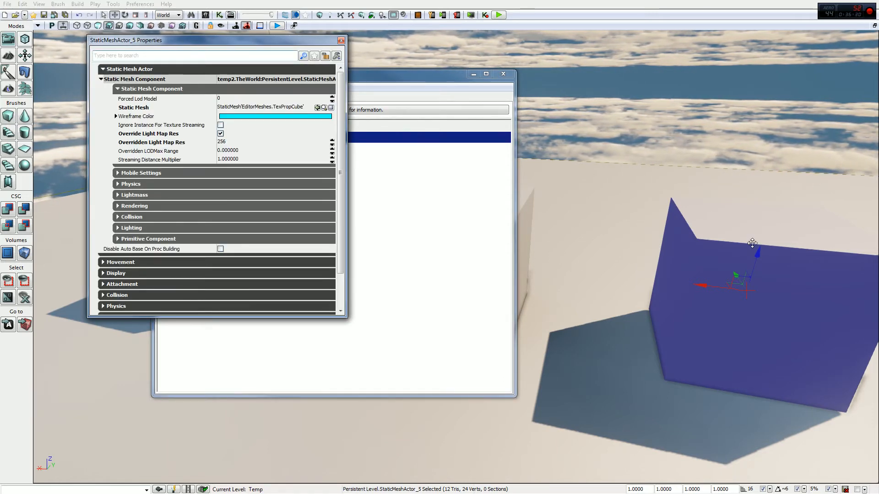
pyautogui.moveTo(763, 244); pyautogui.dragTo(805, 244, button='right')
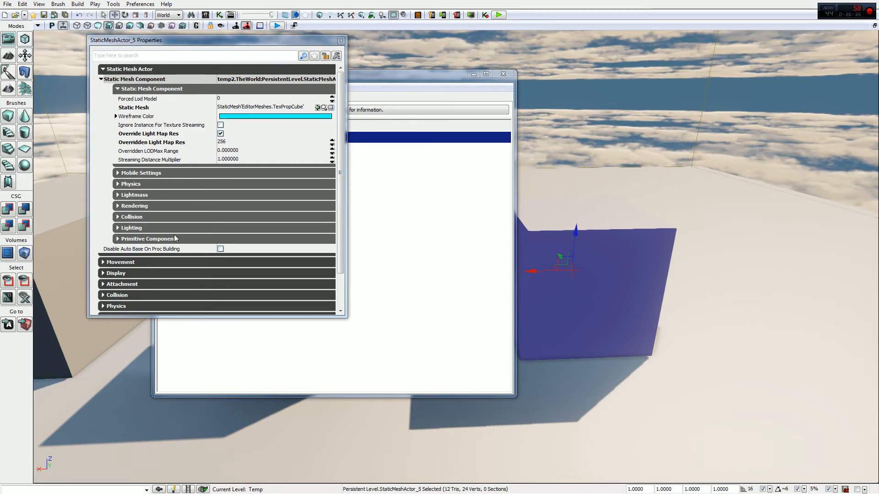
pyautogui.click(338, 96)
pyautogui.moveTo(338, 99)
pyautogui.mouseDown()
pyautogui.moveTo(339, 108)
pyautogui.moveTo(352, 107)
pyautogui.mouseUp()
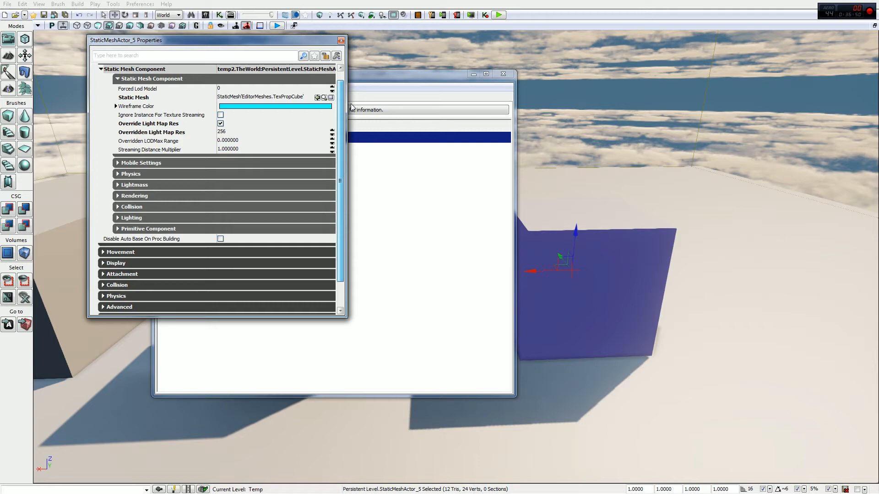
# - Move the selected box actor into the Temp level
pyautogui.moveTo(390, 75); pyautogui.dragTo(582, 78)
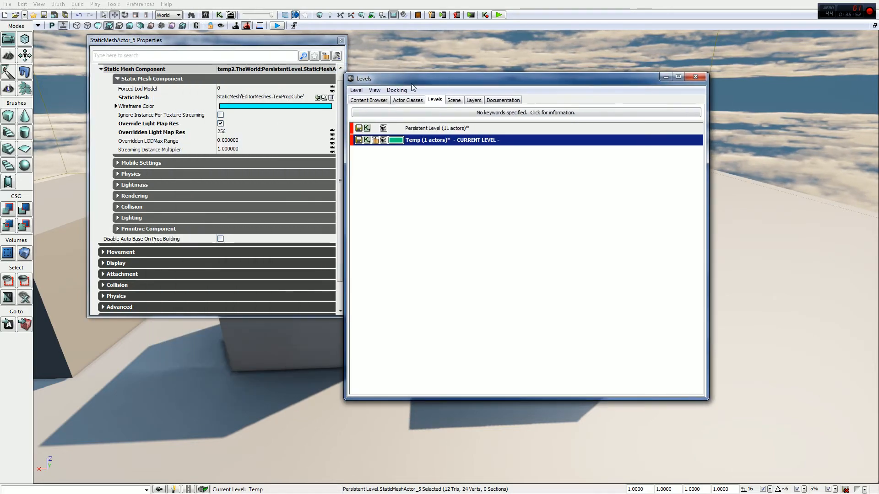
pyautogui.click(356, 90)
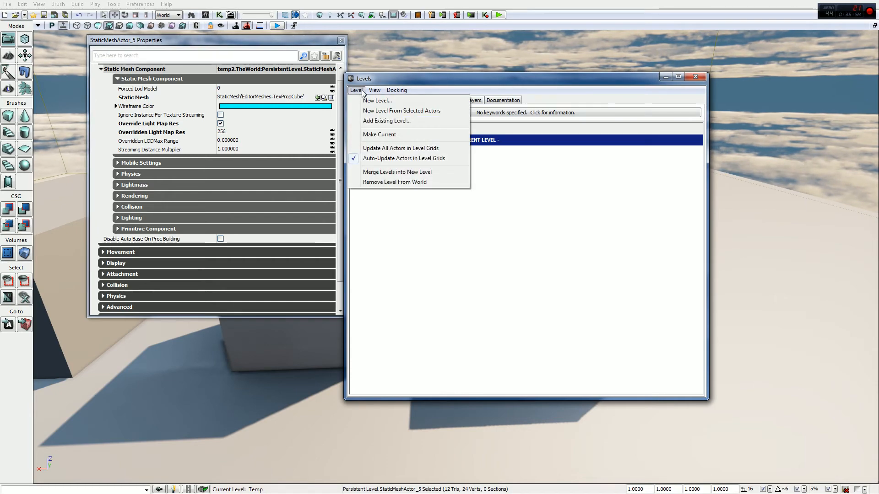
pyautogui.moveTo(374, 94)
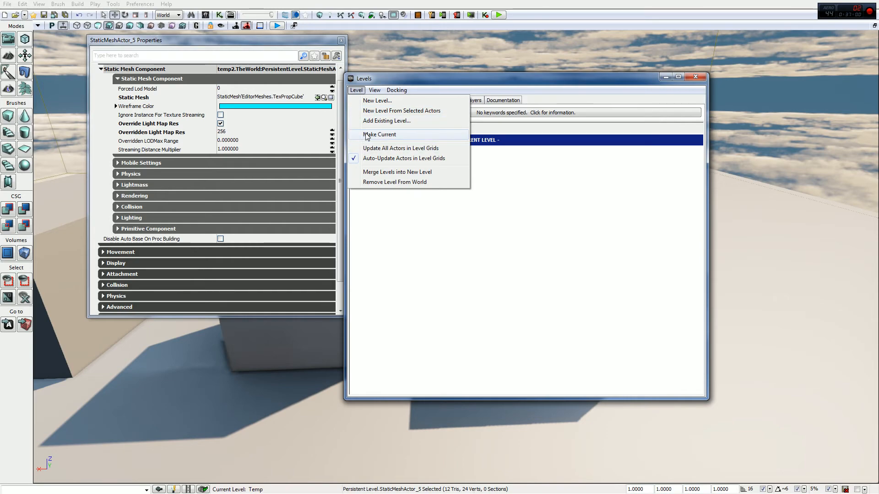
pyautogui.rightClick(492, 140)
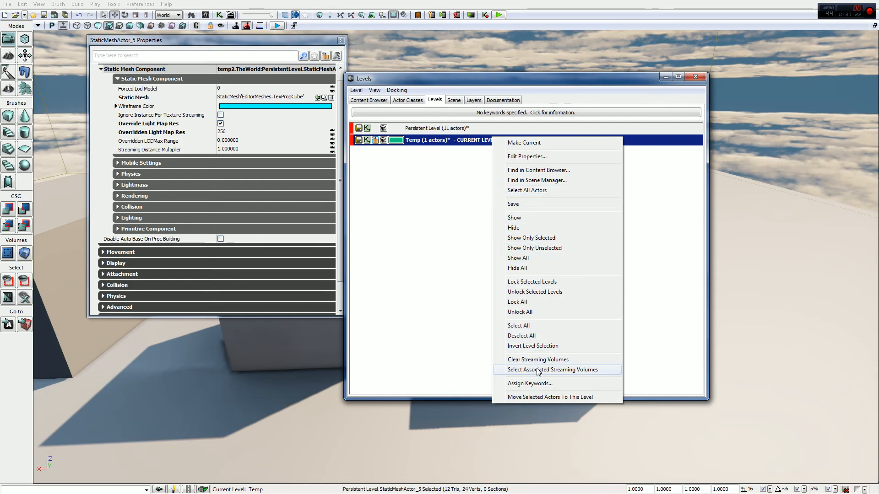
pyautogui.click(536, 397)
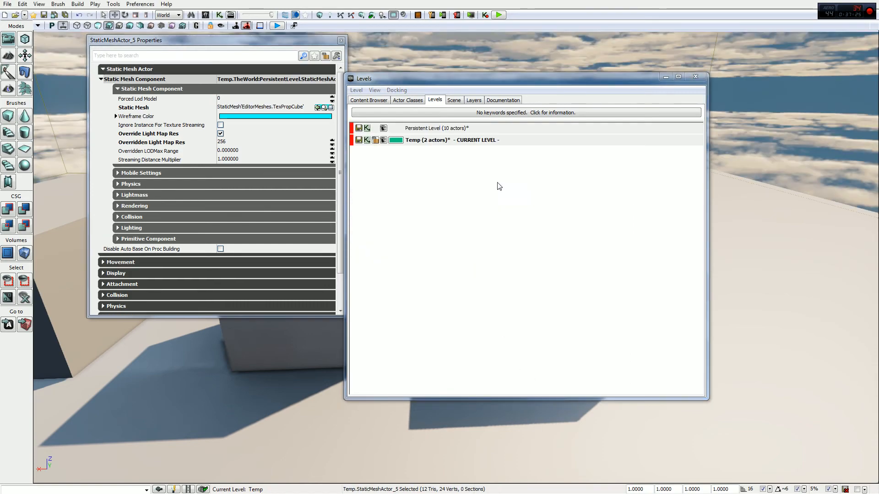
# - Close the actor properties window and try again to move selected actors into the Temp level
pyautogui.click(373, 129)
pyautogui.moveTo(449, 81); pyautogui.dragTo(495, 121)
pyautogui.click(269, 170)
pyautogui.click(269, 159)
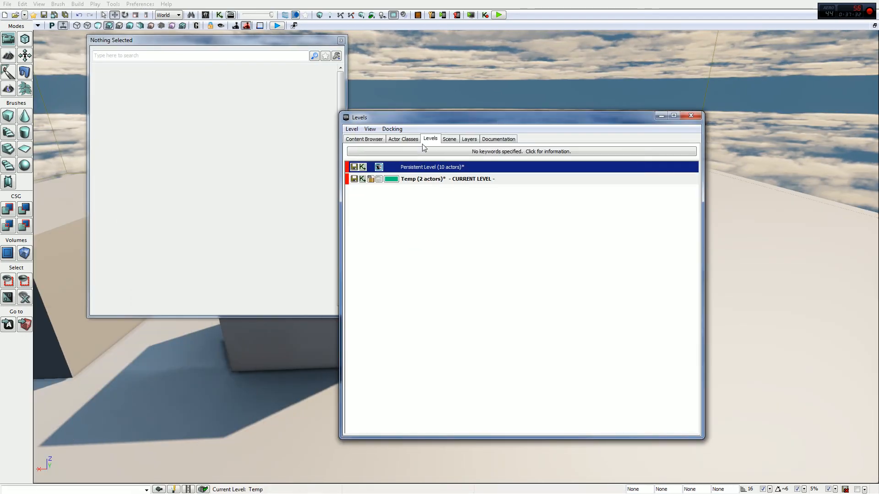
pyautogui.click(341, 41)
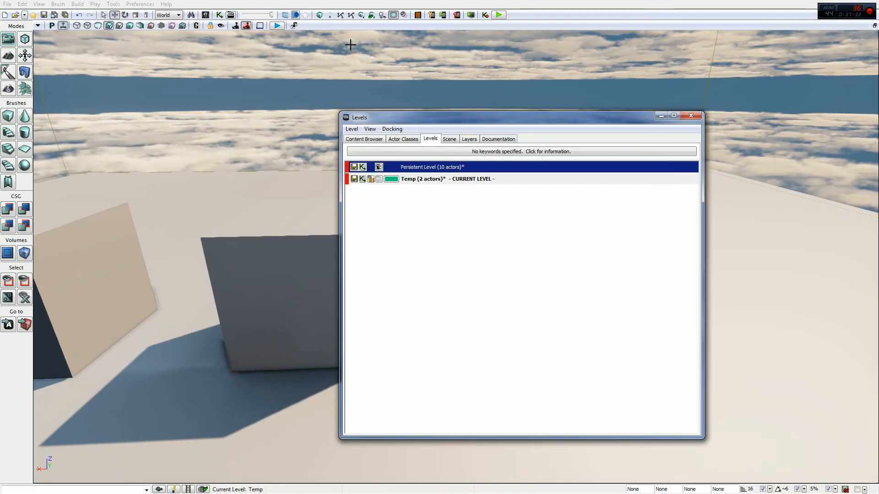
pyautogui.rightClick(460, 178)
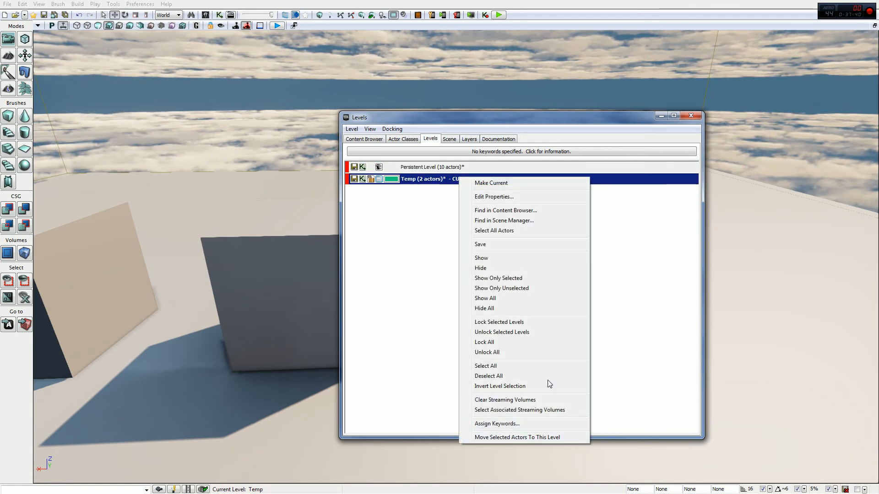
pyautogui.click(534, 438)
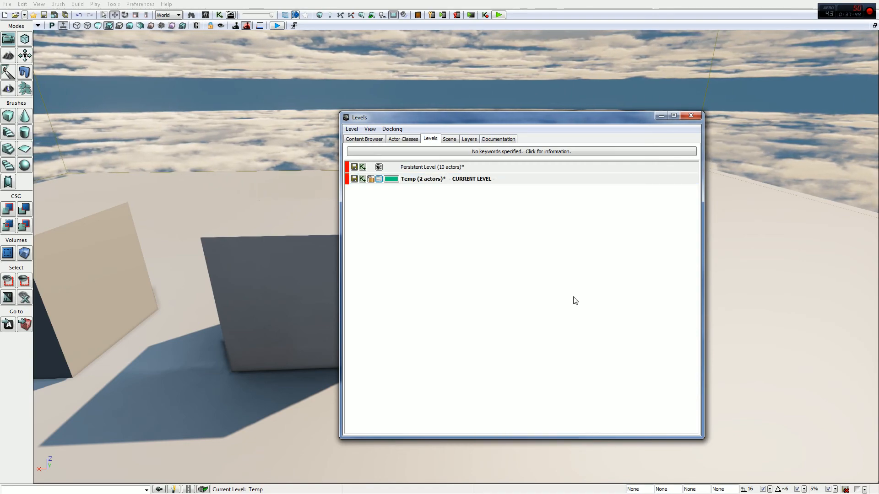